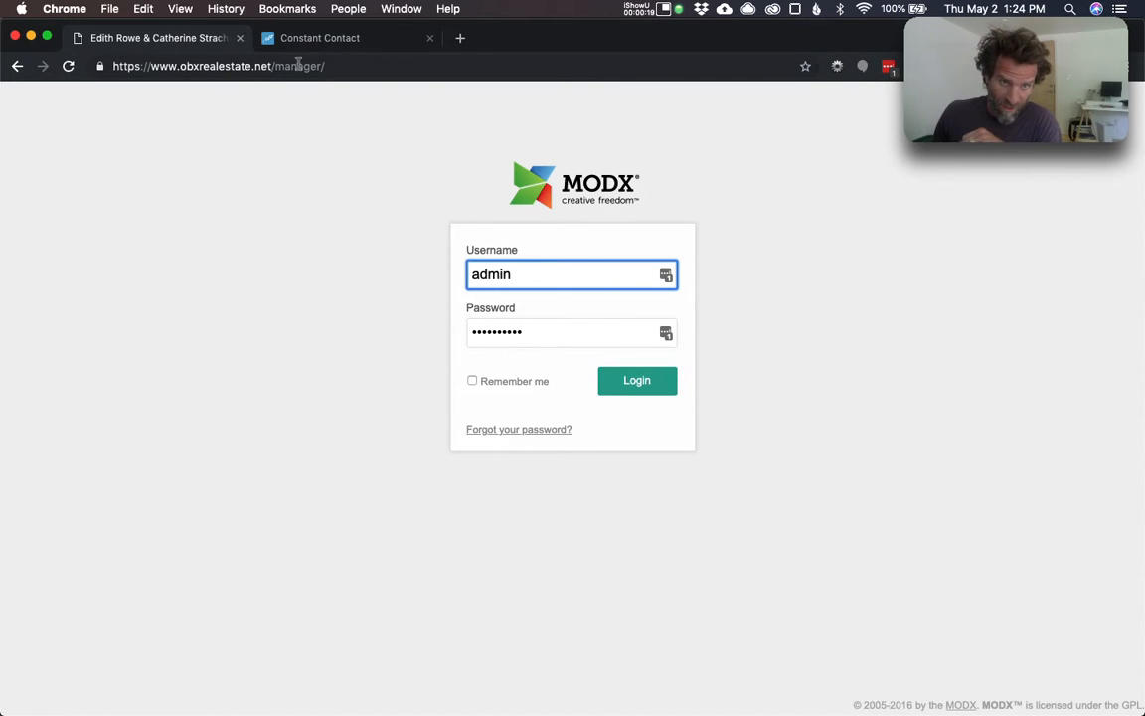
- Log in to the obxrealestate.net MODX manager as admin
{"action": "left_click", "coordinate": [633, 387]}
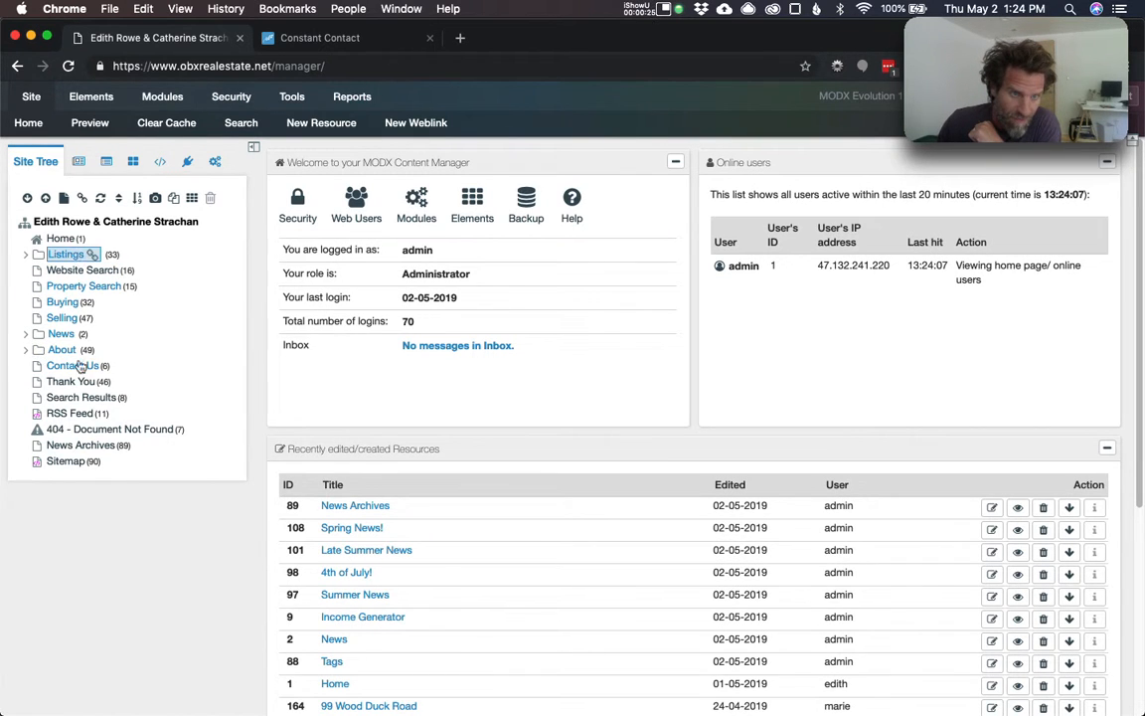
- Duplicate the Spring News! resource under News as 'Duplicate Spring News!' (resource 169)
{"action": "left_click", "coordinate": [26, 335]}
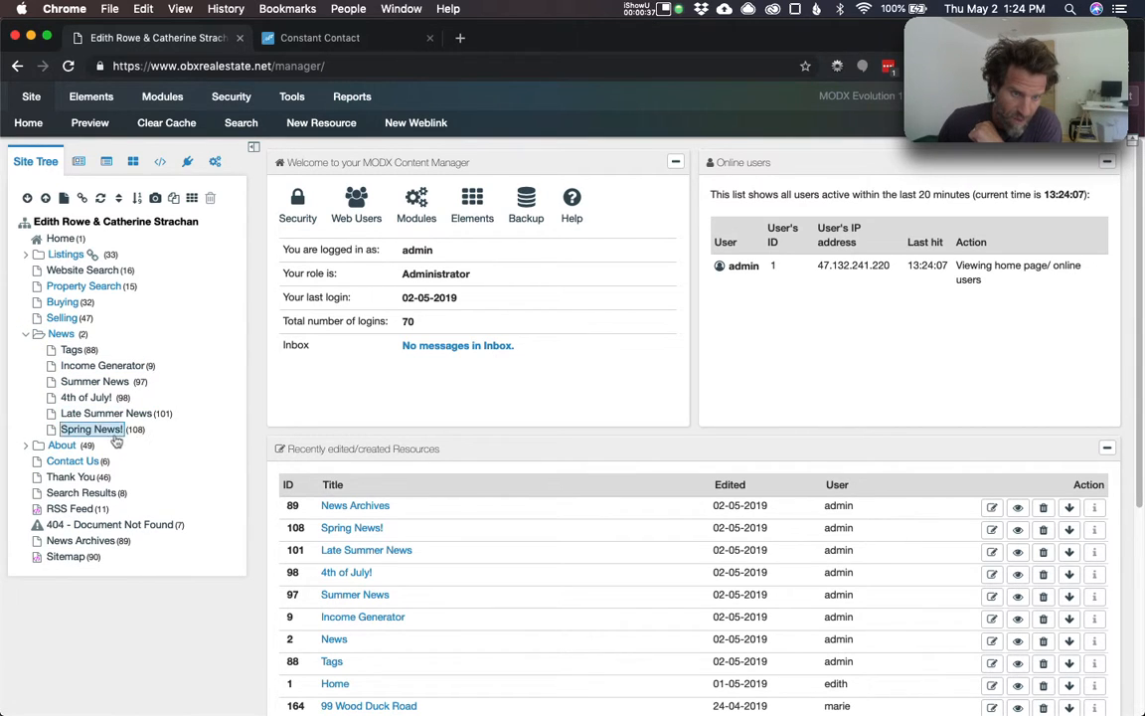
{"action": "right_click", "coordinate": [70, 434]}
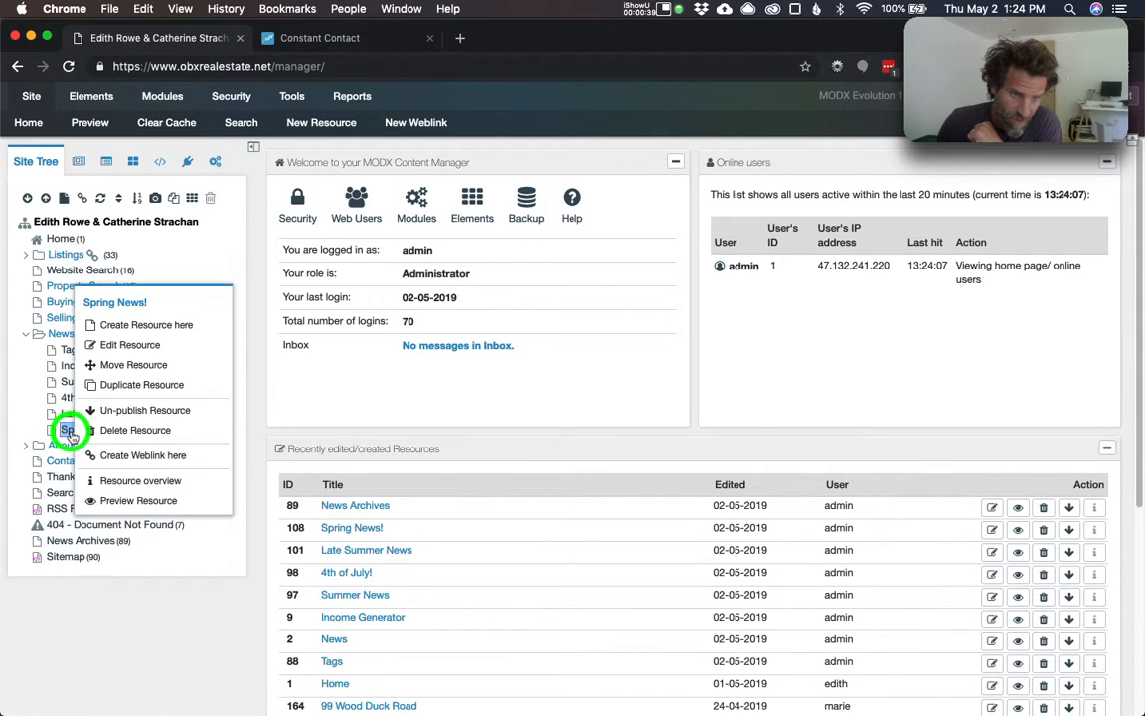
{"action": "left_click", "coordinate": [126, 395]}
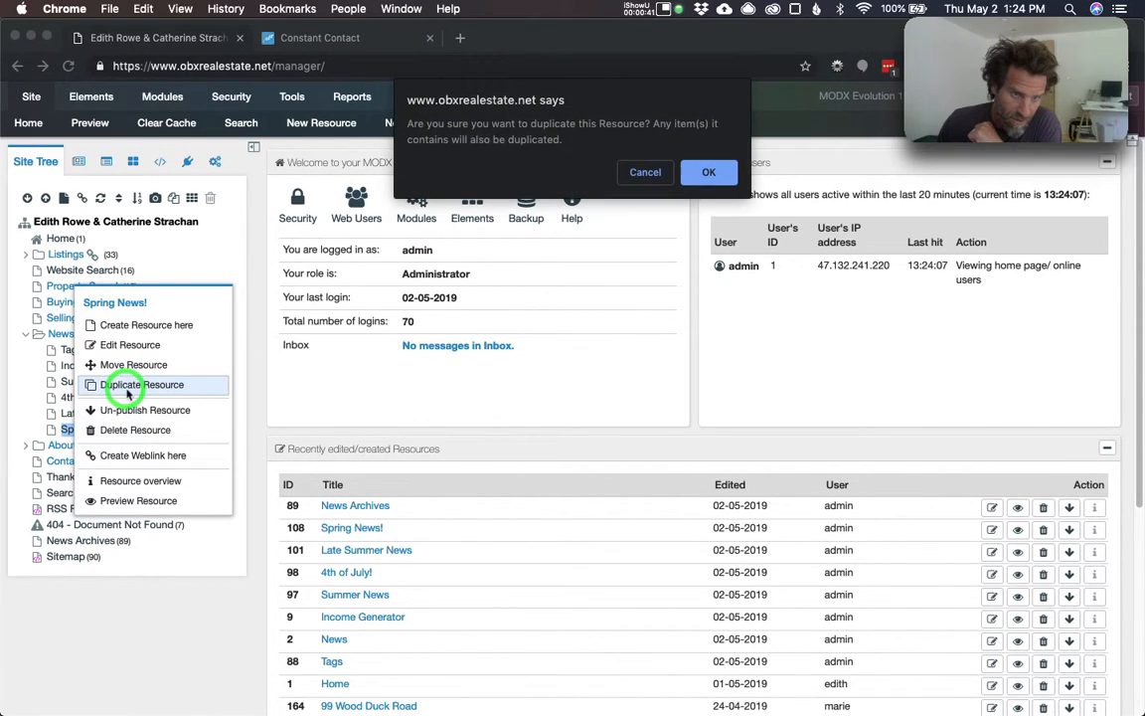
{"action": "left_click", "coordinate": [706, 179]}
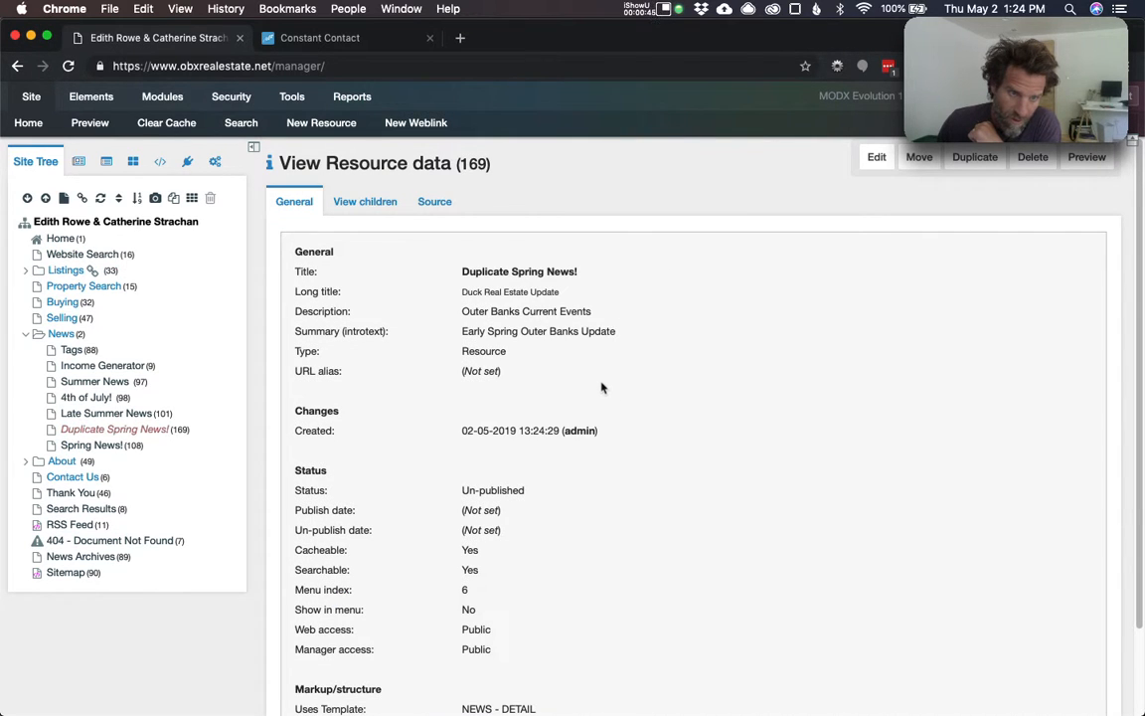
{"action": "left_click", "coordinate": [126, 432]}
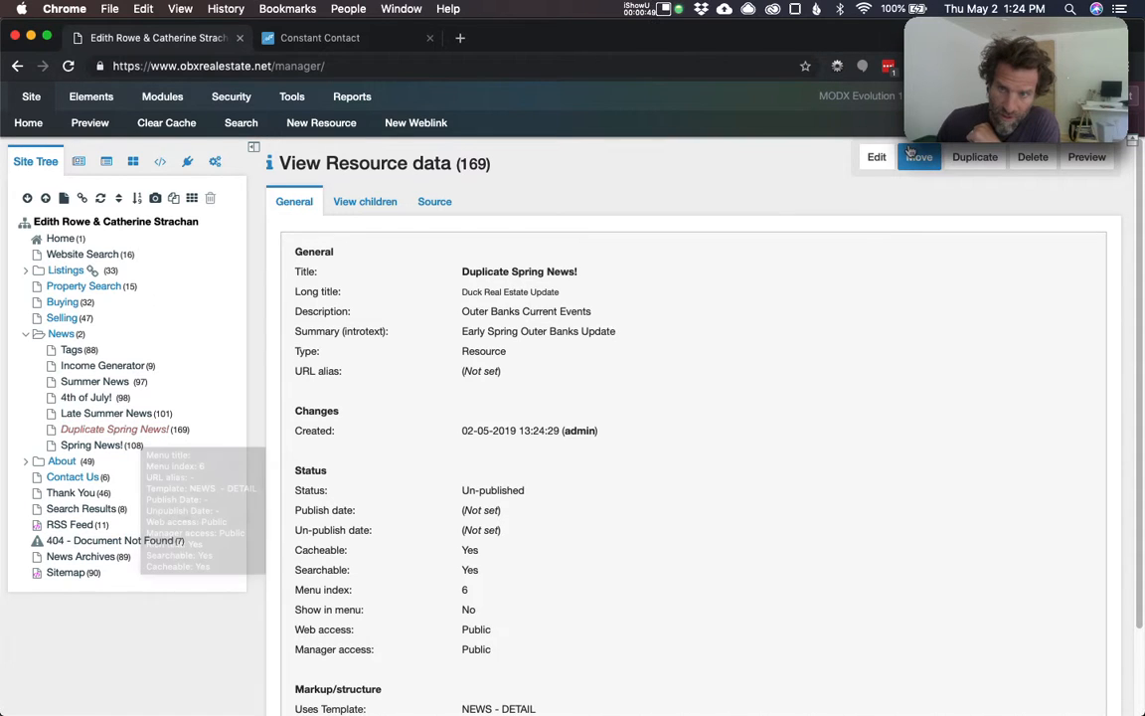
{"action": "left_click", "coordinate": [64, 432]}
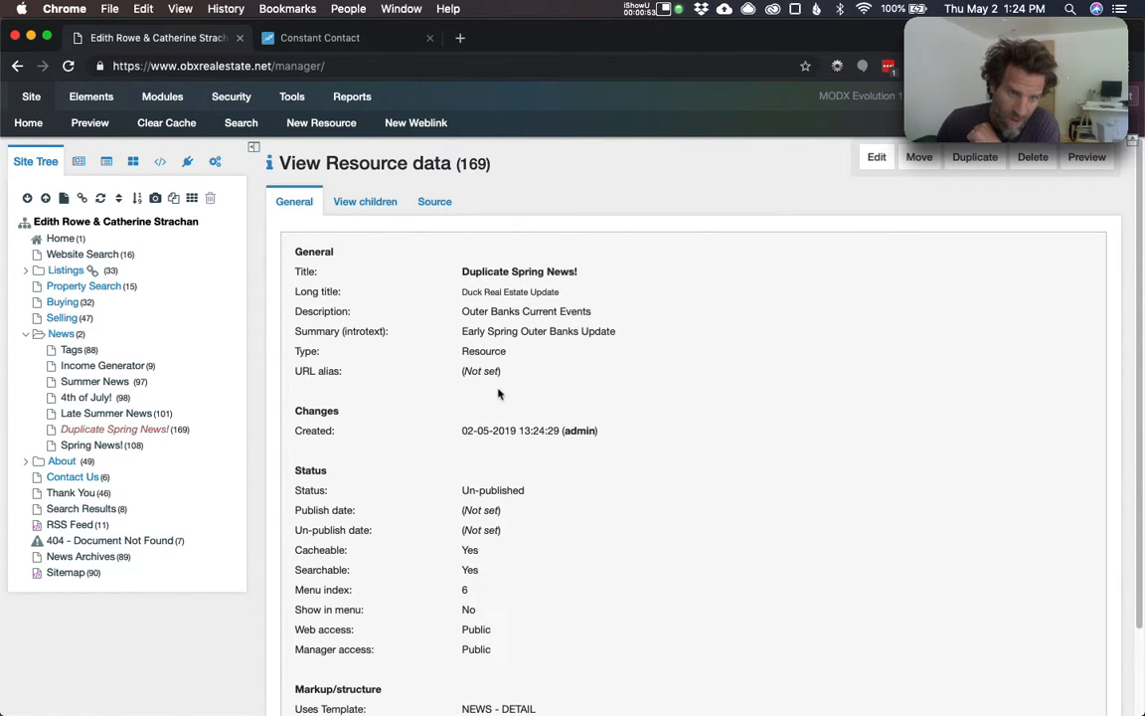
- Retitle the copied resource 'Duck Real Estate Summer News'
{"action": "left_click", "coordinate": [874, 157]}
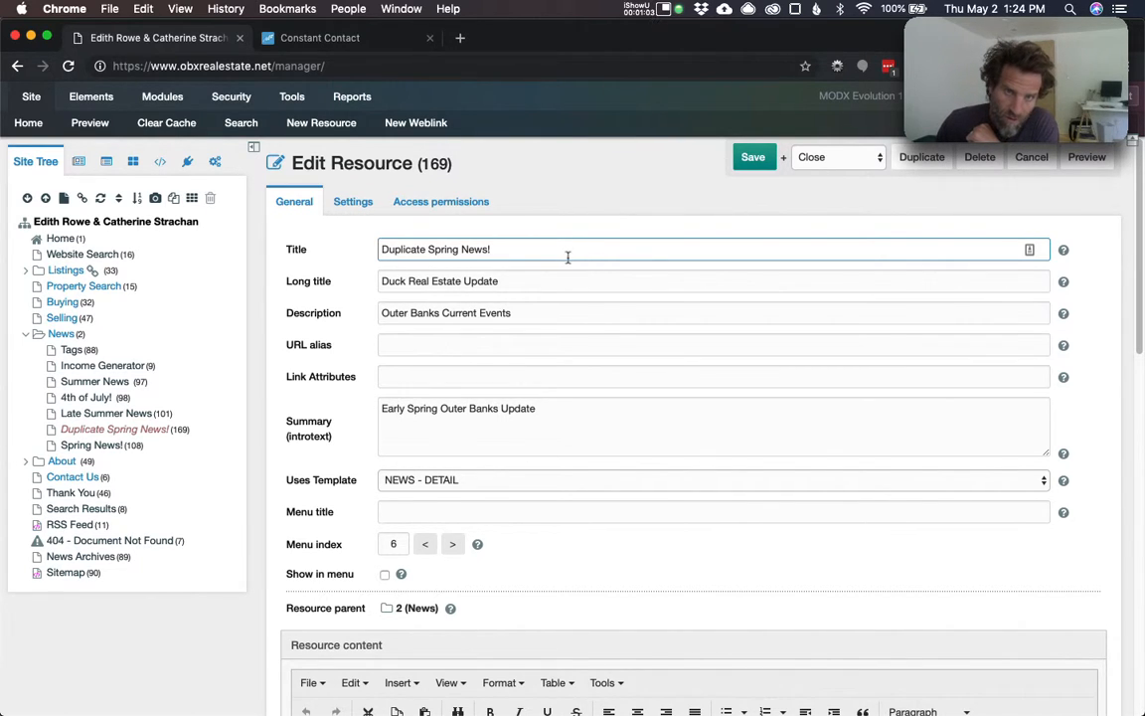
{"action": "key", "text": "super+a"}
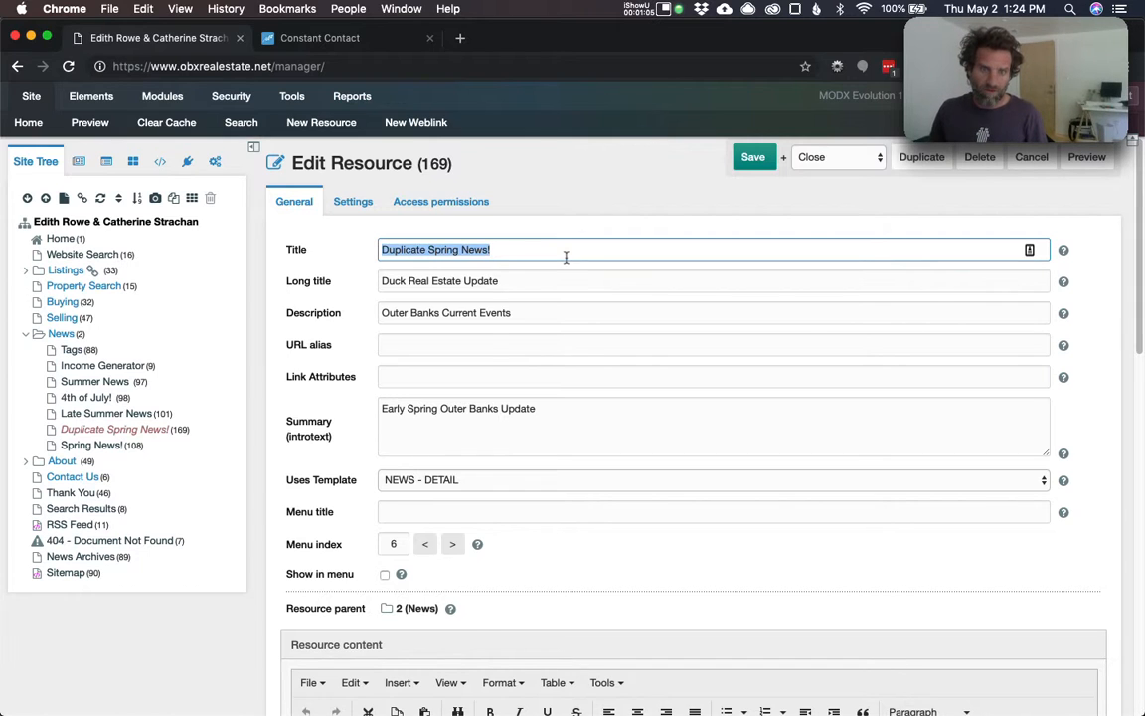
{"action": "type", "text": "Summer New"}
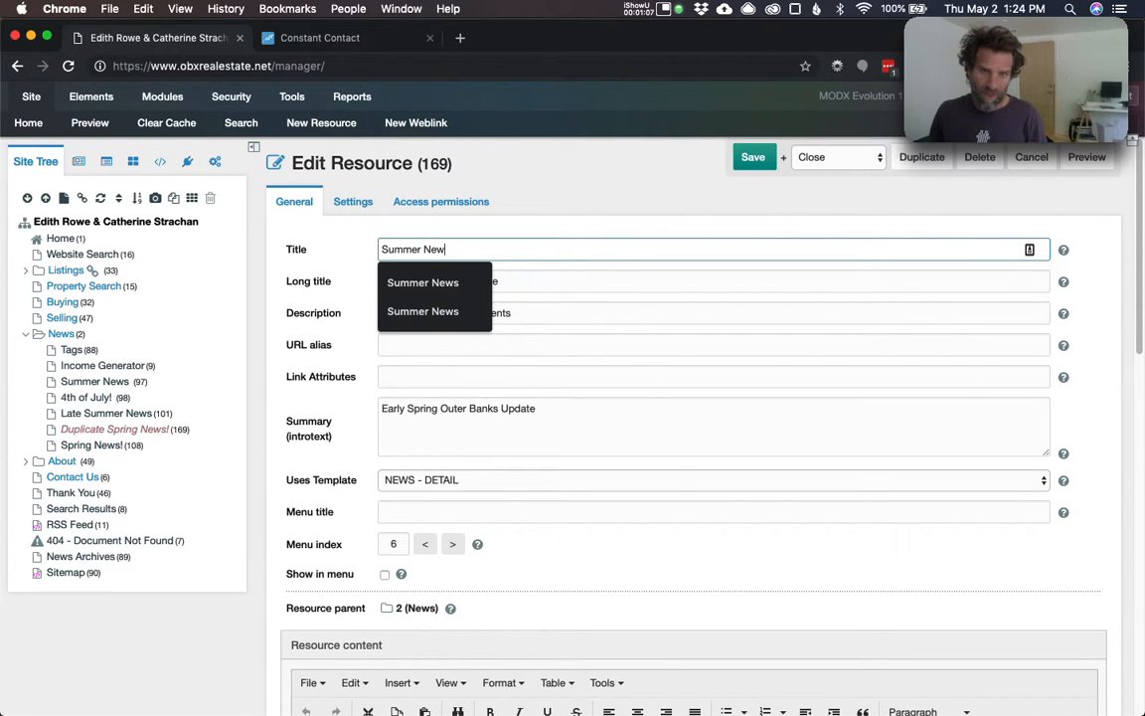
{"action": "key", "text": "Down"}
{"action": "key", "text": "Down"}
{"action": "key", "text": "Return"}
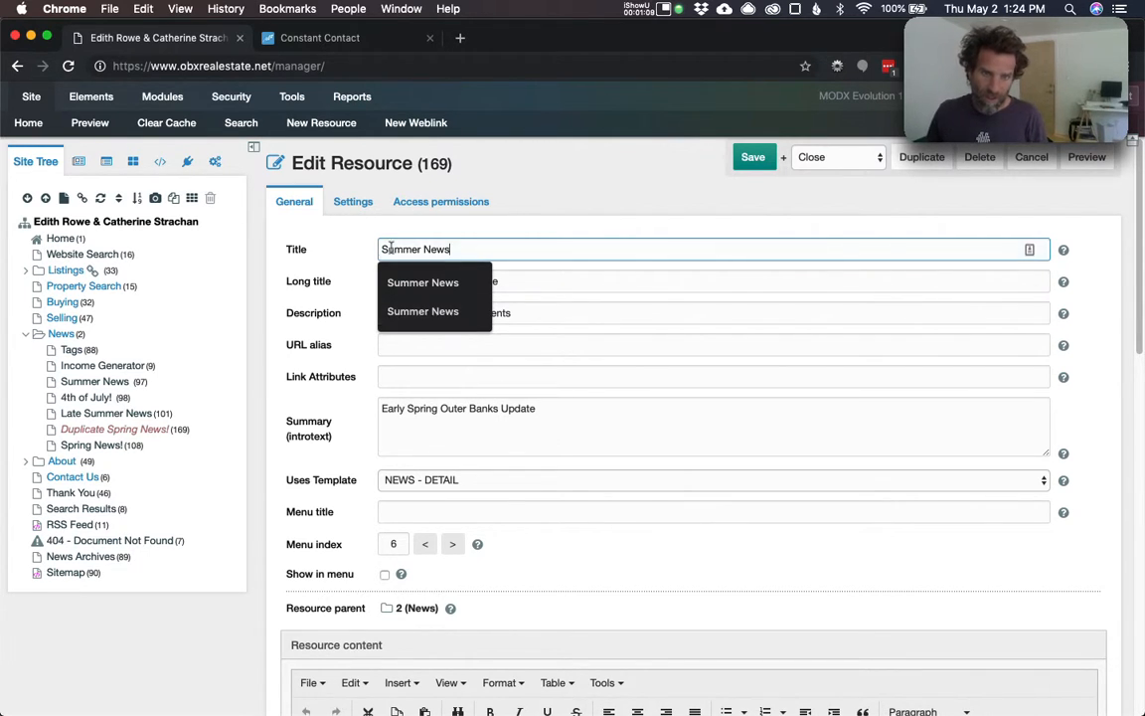
{"action": "left_click", "coordinate": [382, 248]}
{"action": "type", "text": "Duck R"}
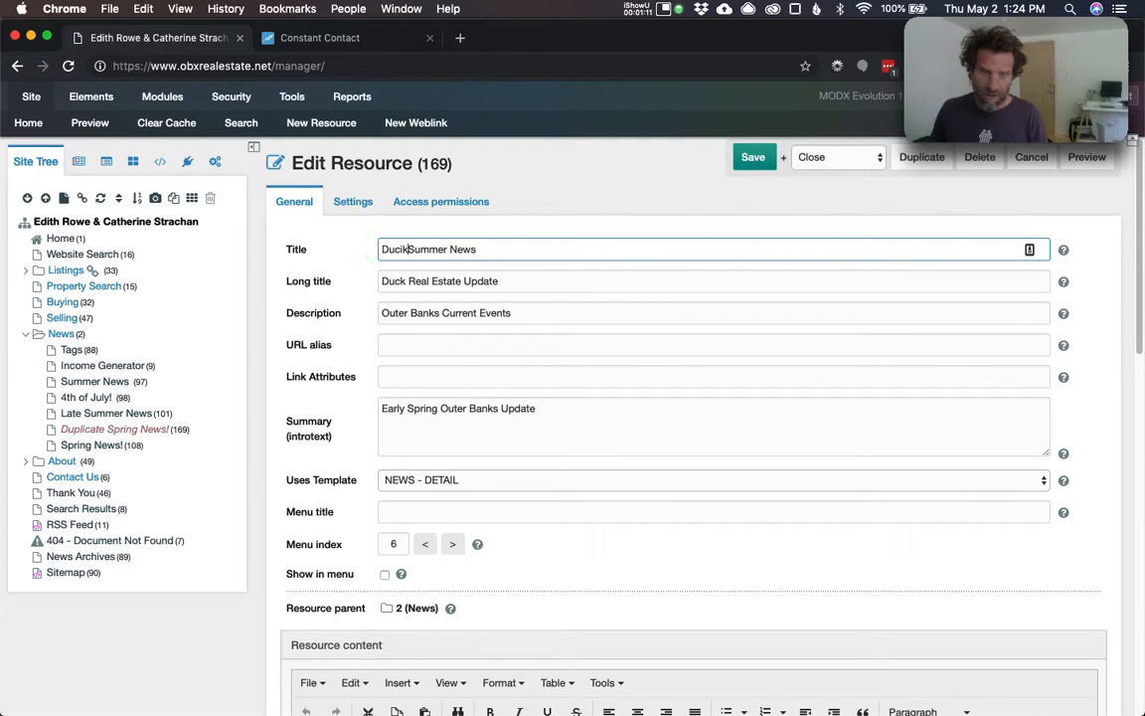
{"action": "type", "text": "eal "}
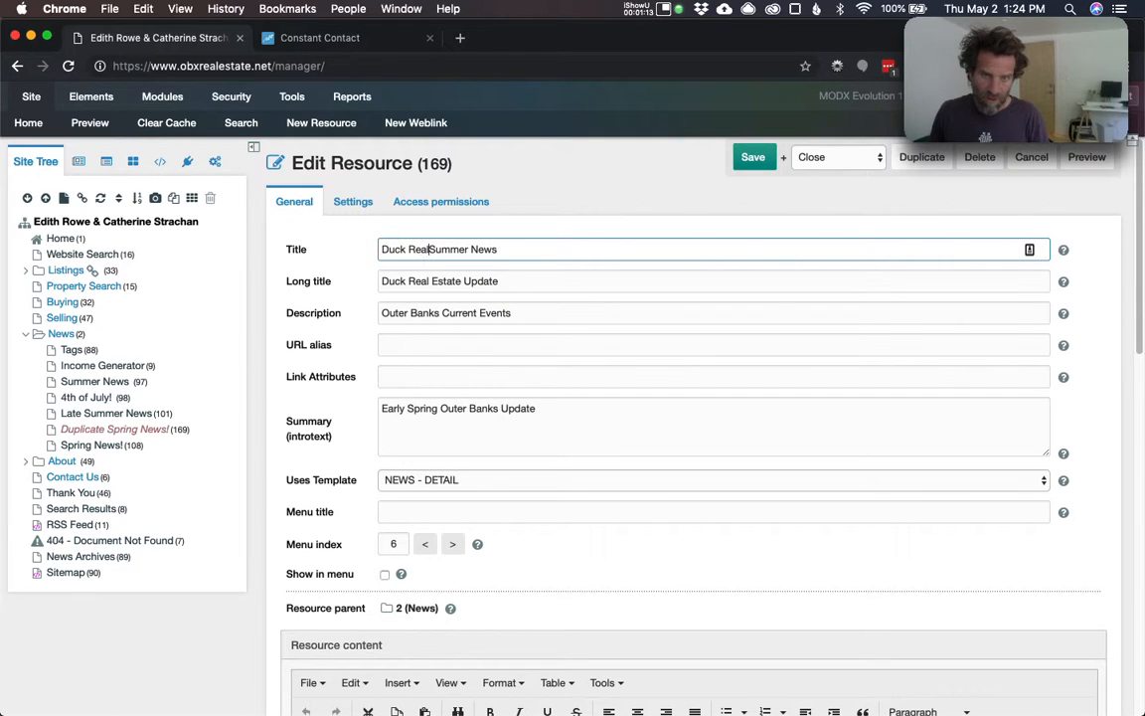
{"action": "type", "text": "Esat"}
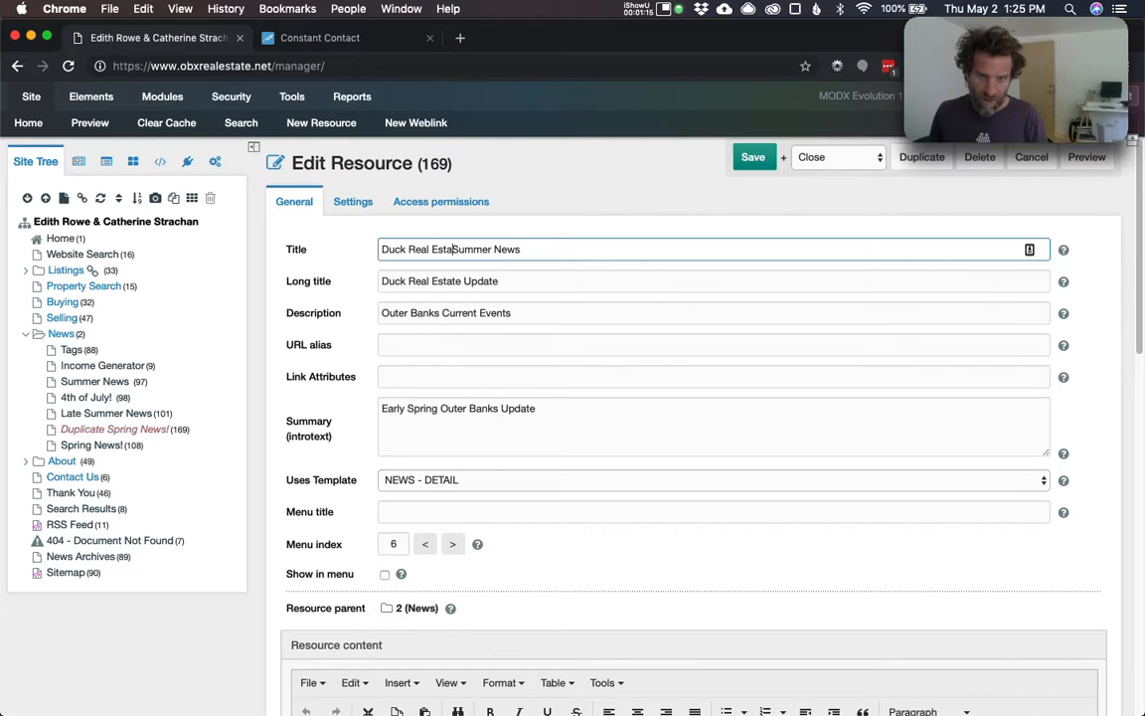
{"action": "key", "text": "super+shift+Left"}
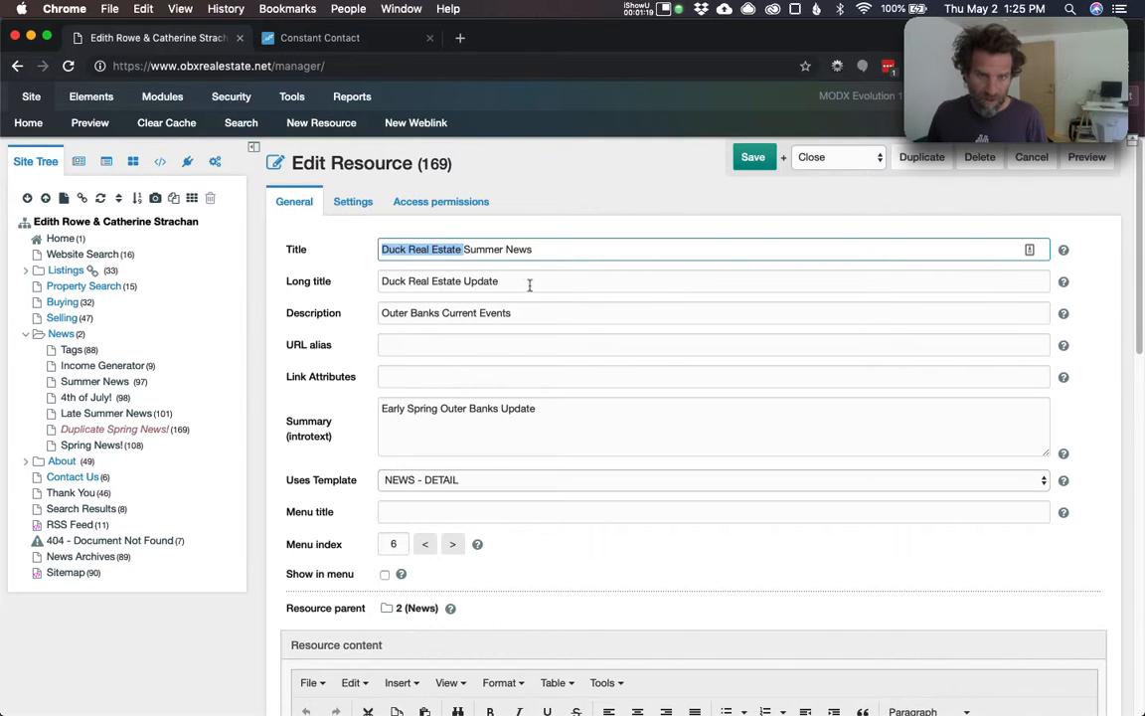
{"action": "left_click_drag", "start_coordinate": [568, 250], "coordinate": [345, 223]}
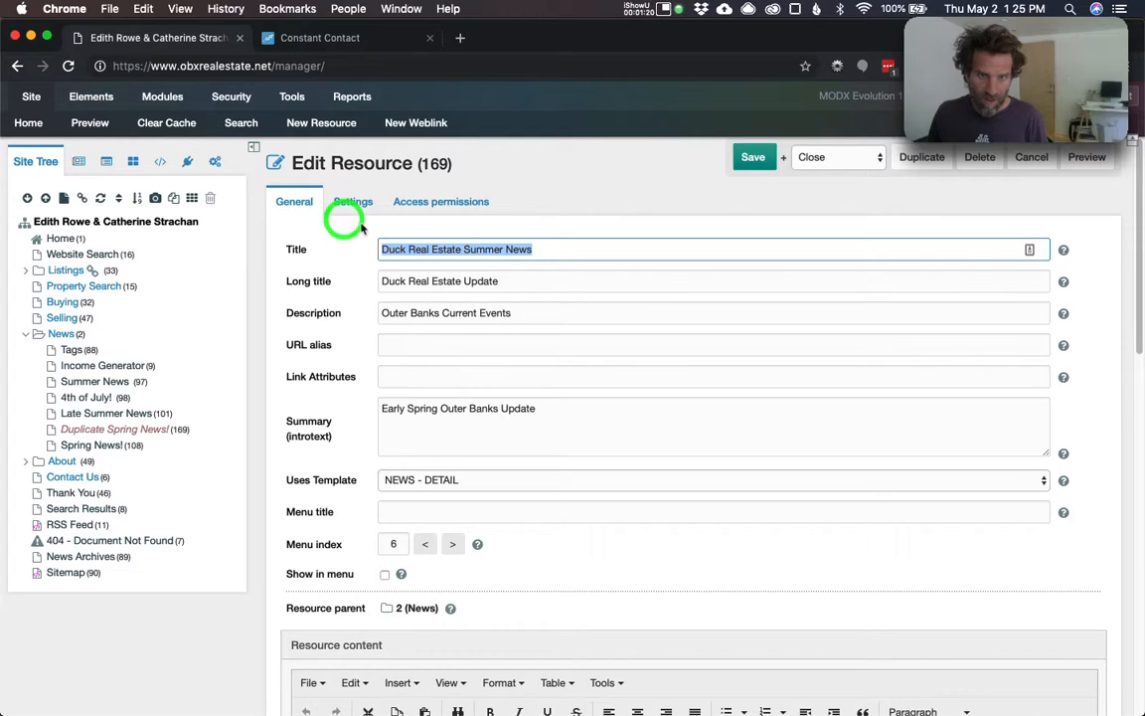
- Set Long title and Description to 'Duck Real Estate Summer News & Duck Homes For Sale'
{"action": "key", "text": "super+c"}
{"action": "left_click", "coordinate": [523, 277]}
{"action": "key", "text": "super+a"}
{"action": "key", "text": "super+v"}
{"action": "type", "text": "& C"}
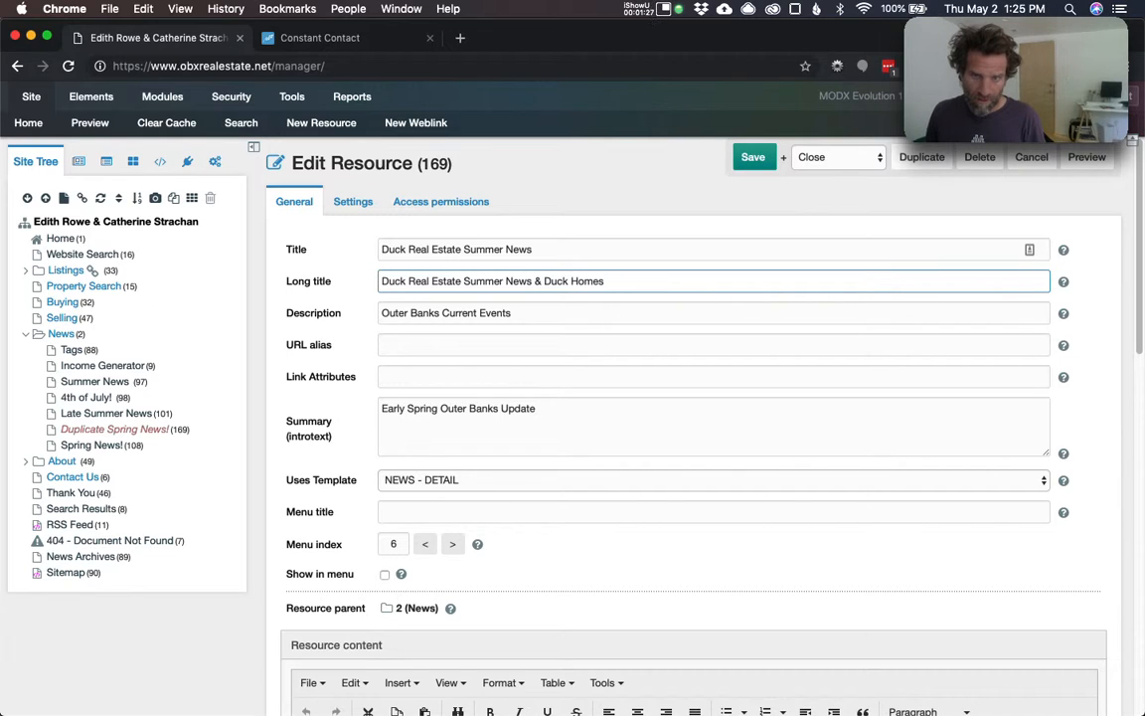
{"action": "key", "text": "super+a"}
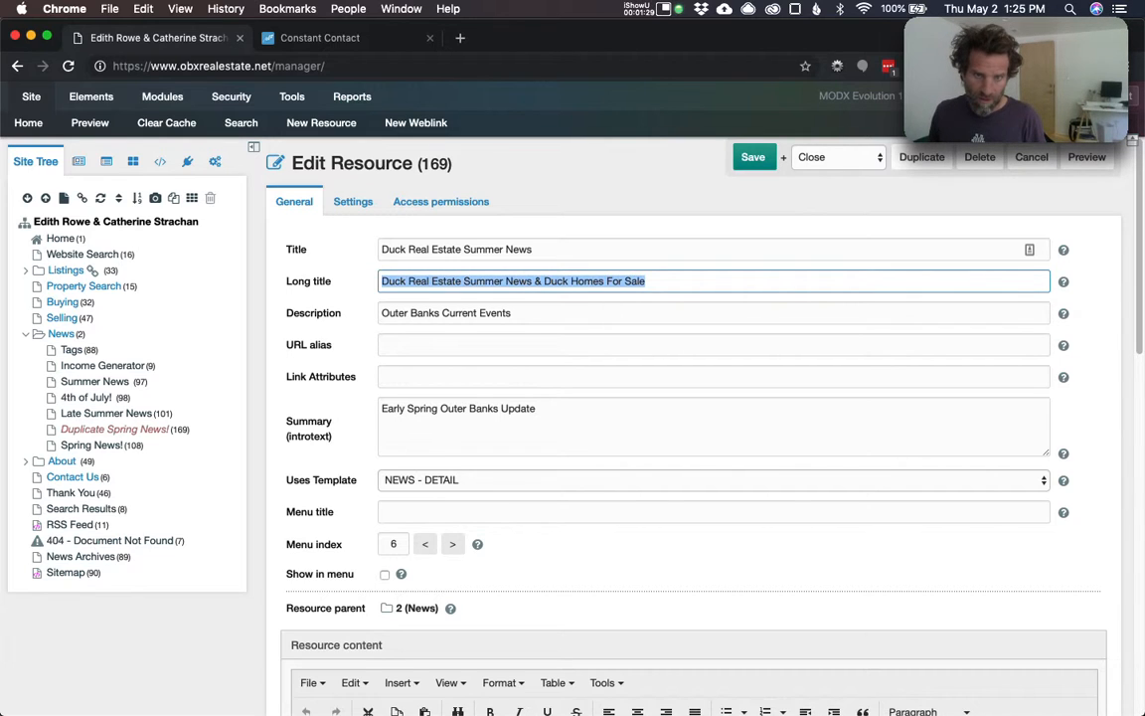
{"action": "key", "text": "super+c"}
{"action": "key", "text": "Tab"}
{"action": "key", "text": "super+v"}
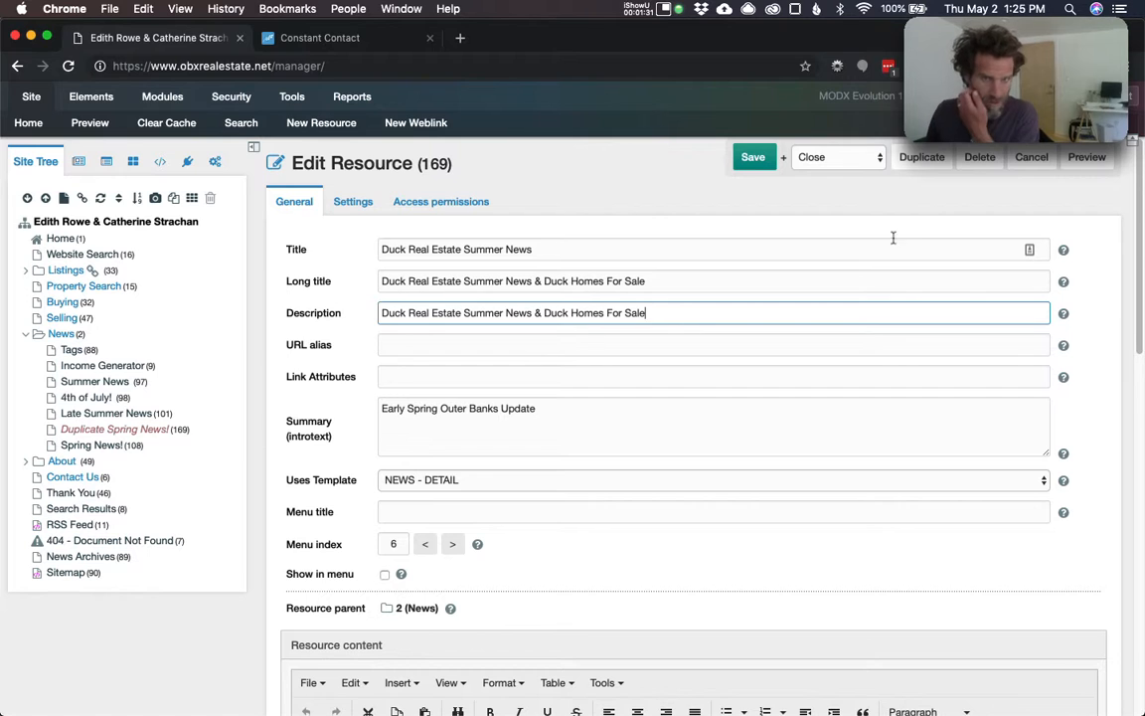
- Save the resource with the after-save option set to Continue editing
{"action": "left_click", "coordinate": [881, 154]}
{"action": "left_click", "coordinate": [841, 141]}
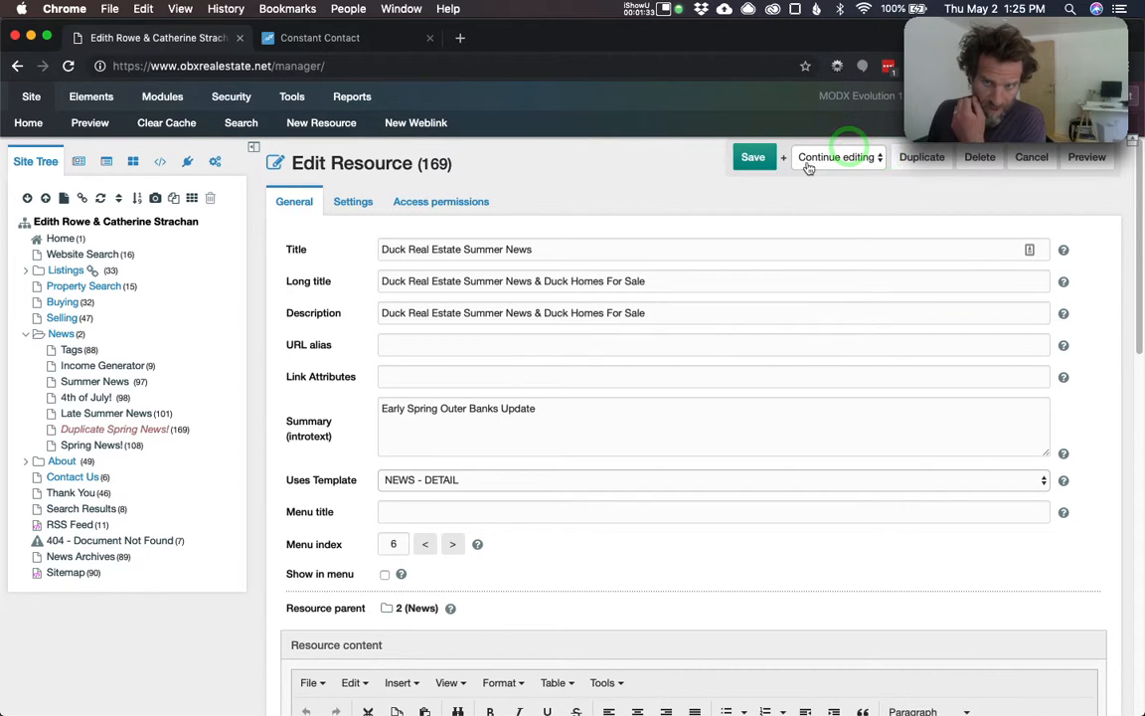
{"action": "left_click", "coordinate": [755, 159]}
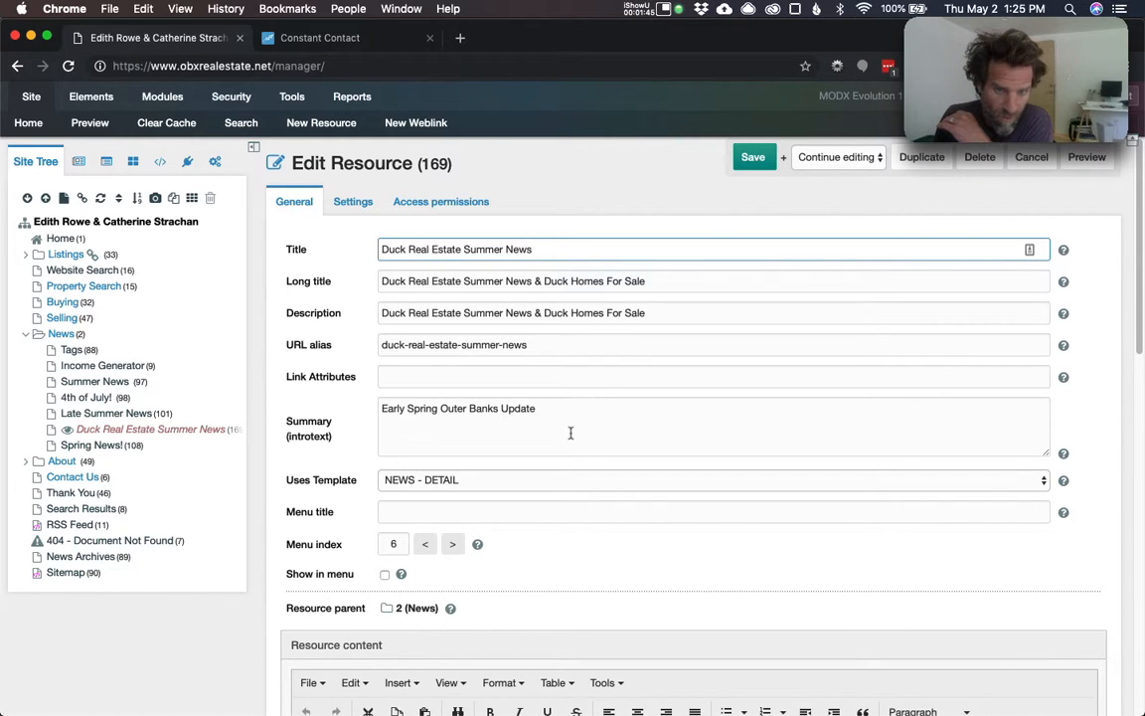
- Replace the Summary text with the copied long title
{"action": "left_click", "coordinate": [541, 417]}
{"action": "key", "text": "super+a"}
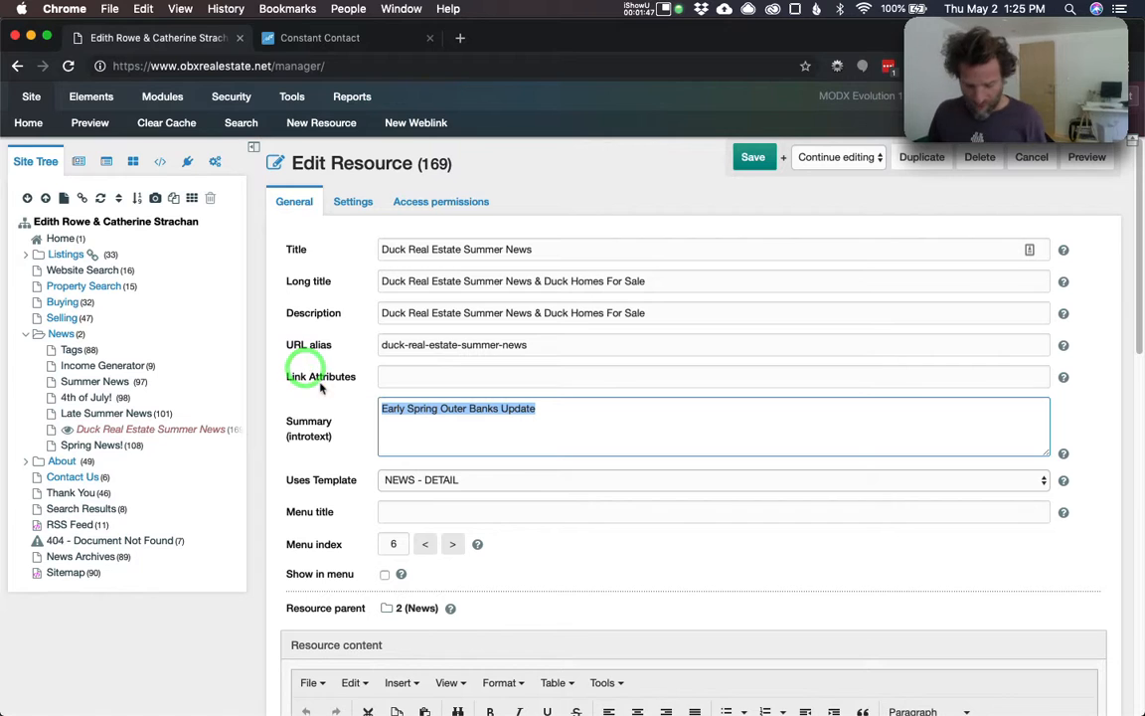
{"action": "key", "text": "super+v"}
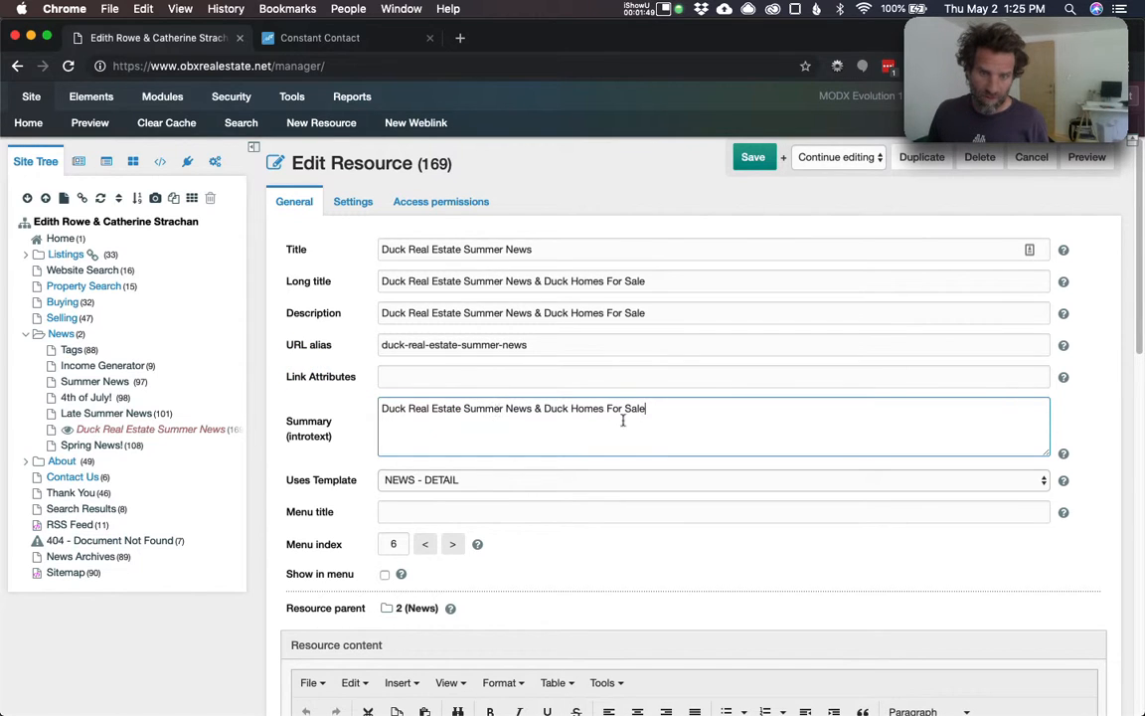
- Raise the menu index to 7, save, and widen the Site Tree panel
{"action": "scroll", "coordinate": [487, 539], "scroll_direction": "down", "scroll_amount": 3}
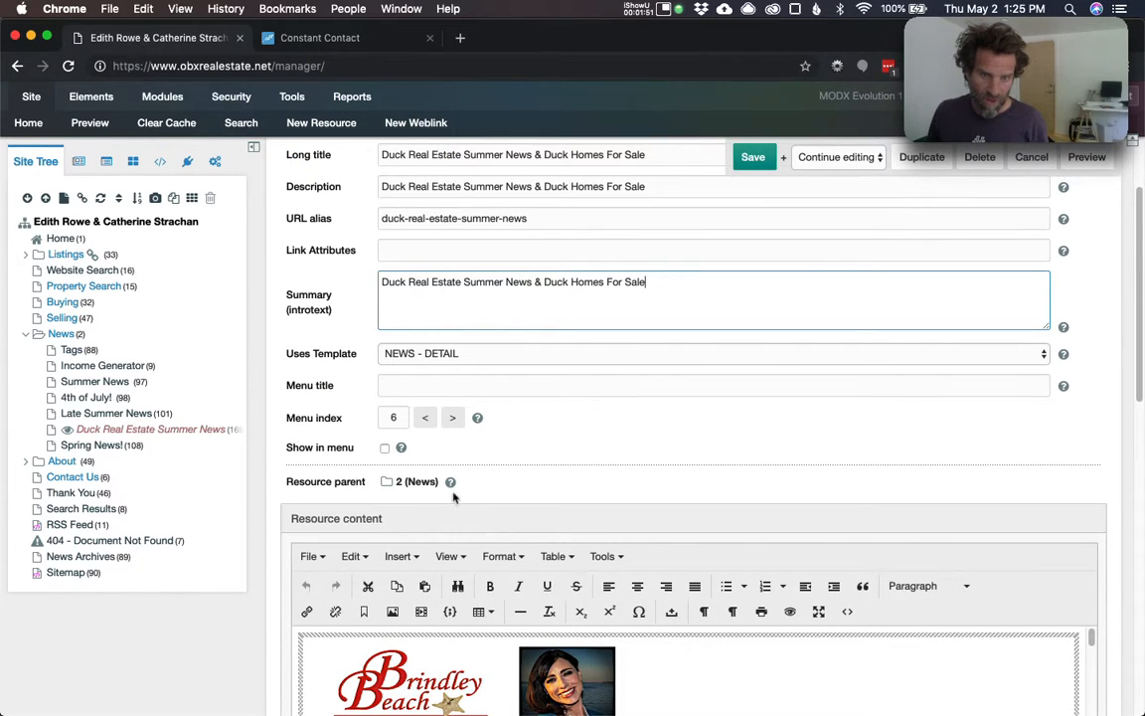
{"action": "left_click", "coordinate": [452, 417]}
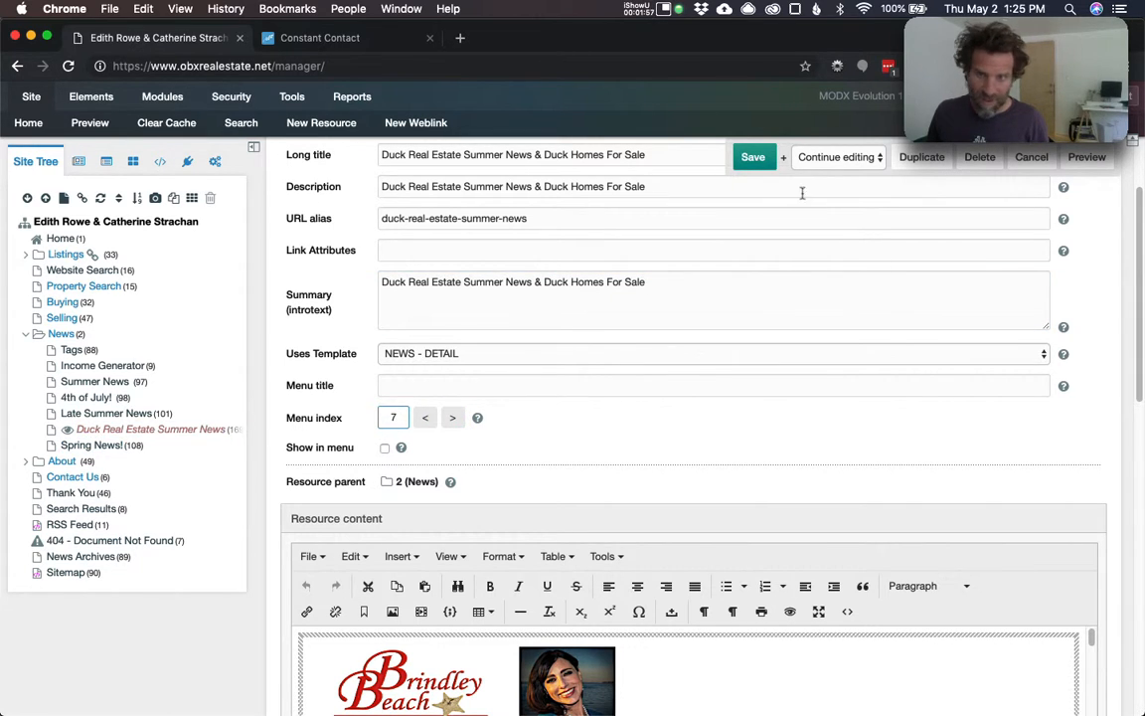
{"action": "left_click", "coordinate": [753, 157]}
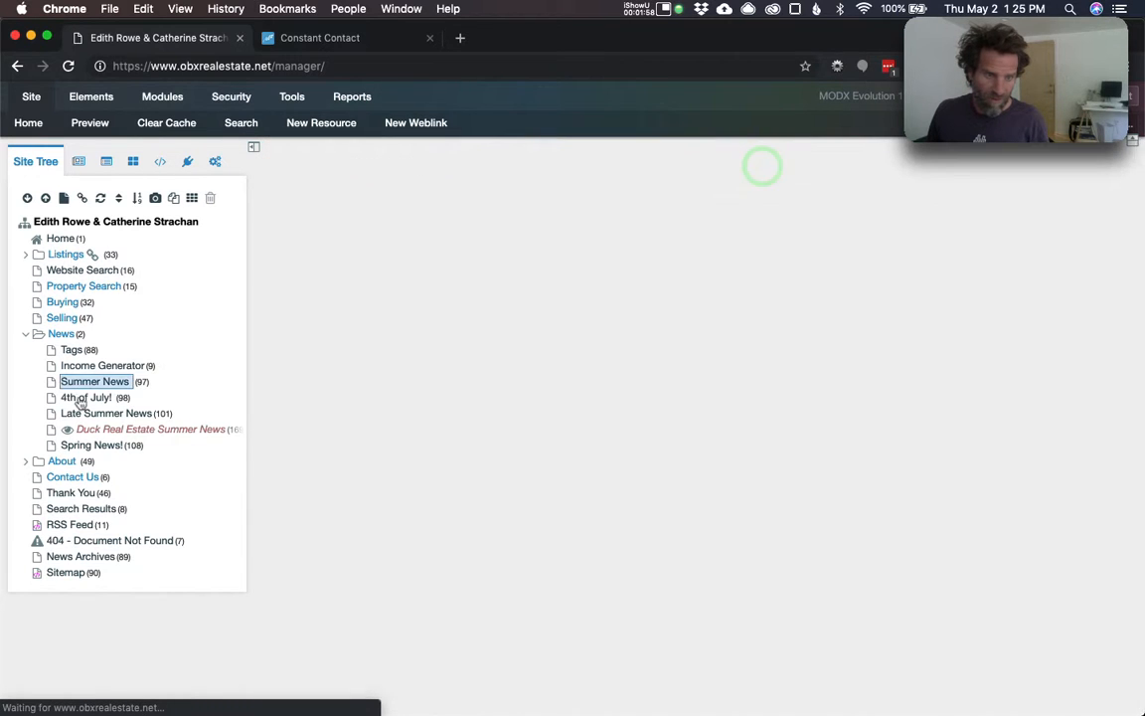
{"action": "left_click", "coordinate": [89, 446]}
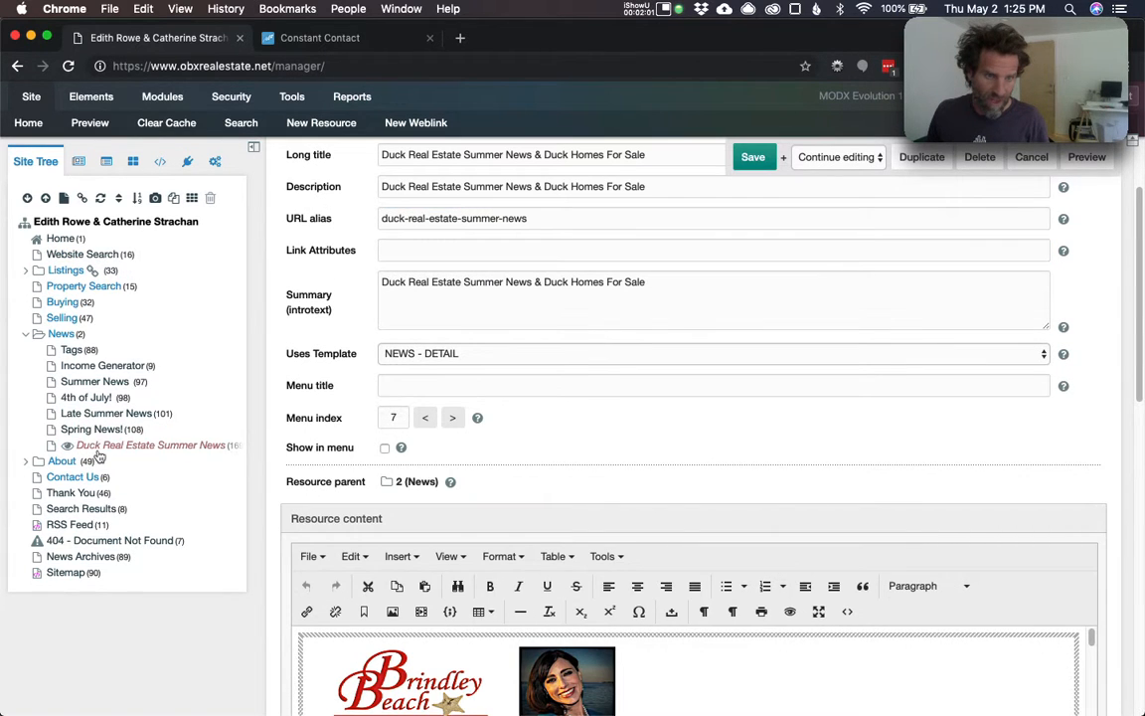
{"action": "left_click", "coordinate": [129, 449]}
{"action": "left_click_drag", "start_coordinate": [264, 452], "coordinate": [296, 452]}
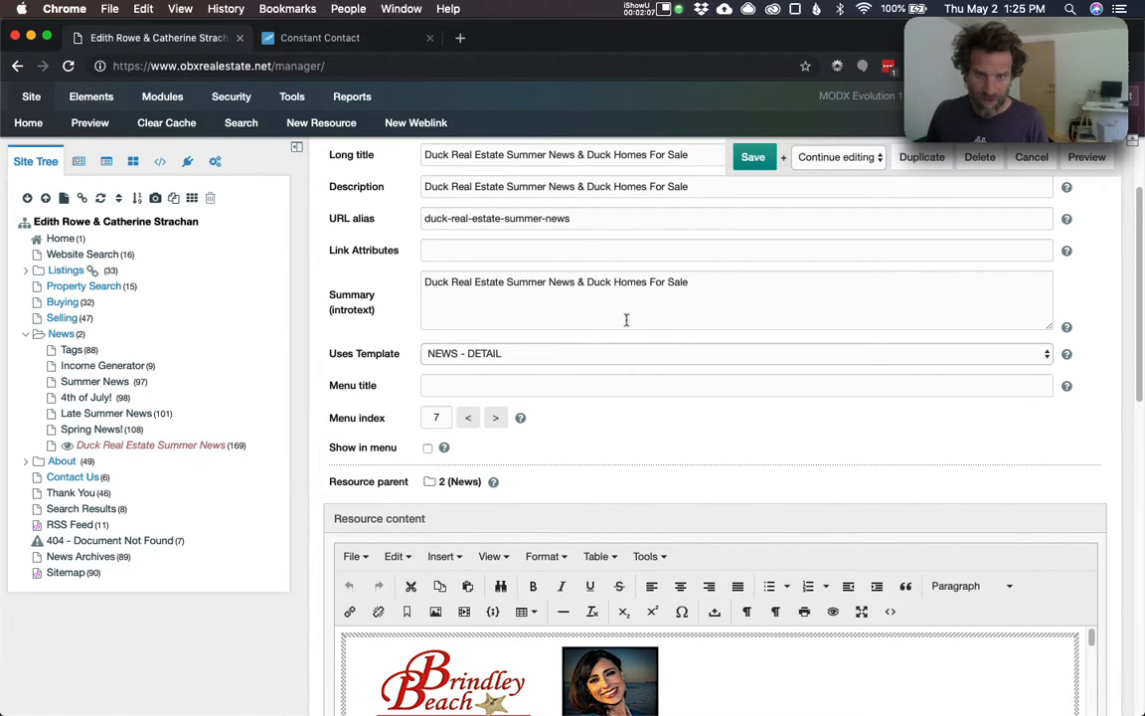
- Delete all old spring newsletter content from resource 169's body, then go to Constant Contact
{"action": "scroll", "coordinate": [613, 439], "scroll_direction": "down", "scroll_amount": 5}
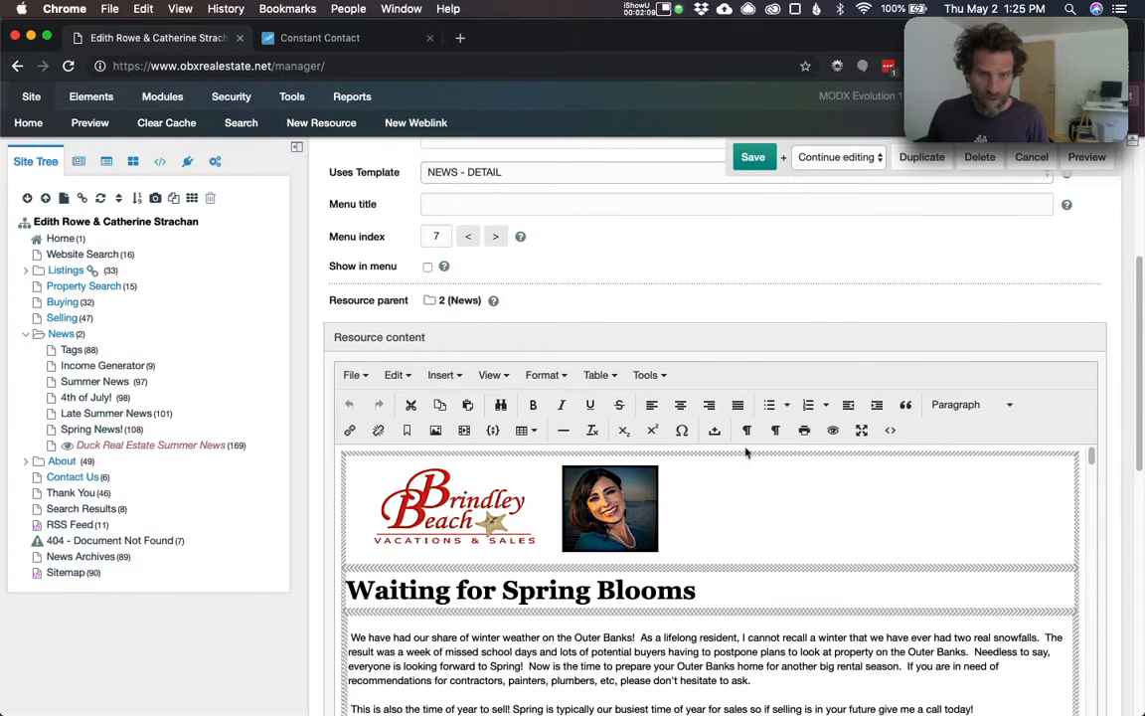
{"action": "scroll", "coordinate": [747, 452], "scroll_direction": "down", "scroll_amount": 2}
{"action": "left_click", "coordinate": [955, 402]}
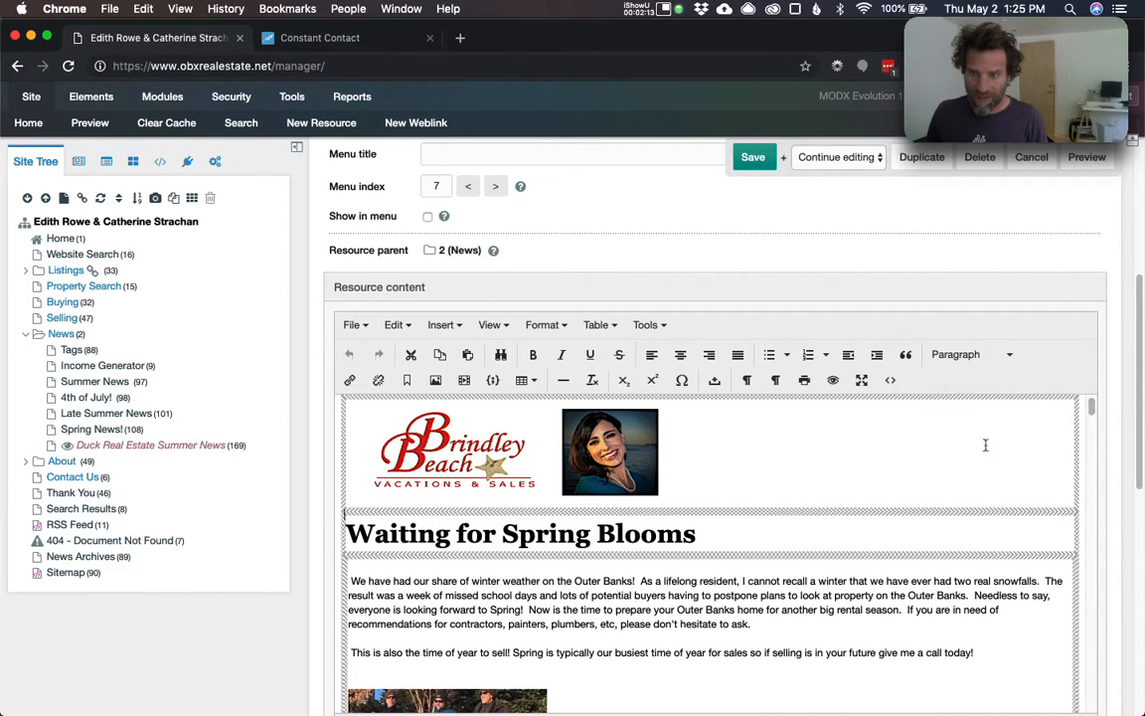
{"action": "left_click", "coordinate": [869, 444]}
{"action": "scroll", "coordinate": [869, 445], "scroll_direction": "down", "scroll_amount": 15}
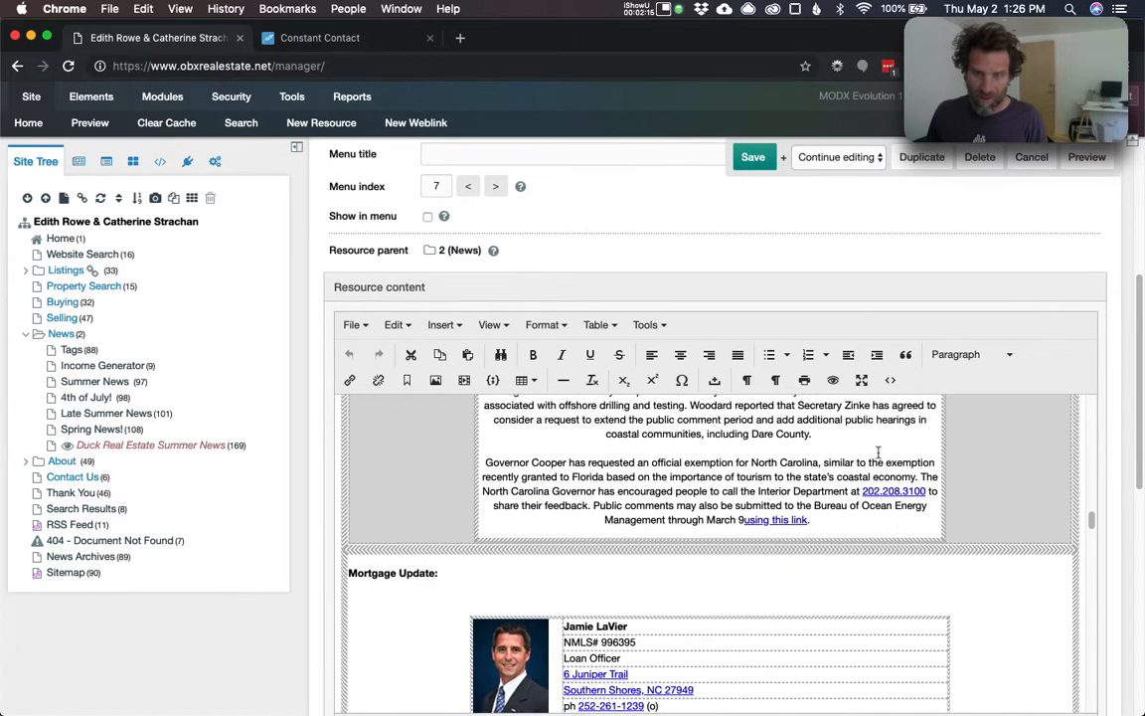
{"action": "scroll", "coordinate": [878, 452], "scroll_direction": "up", "scroll_amount": 15}
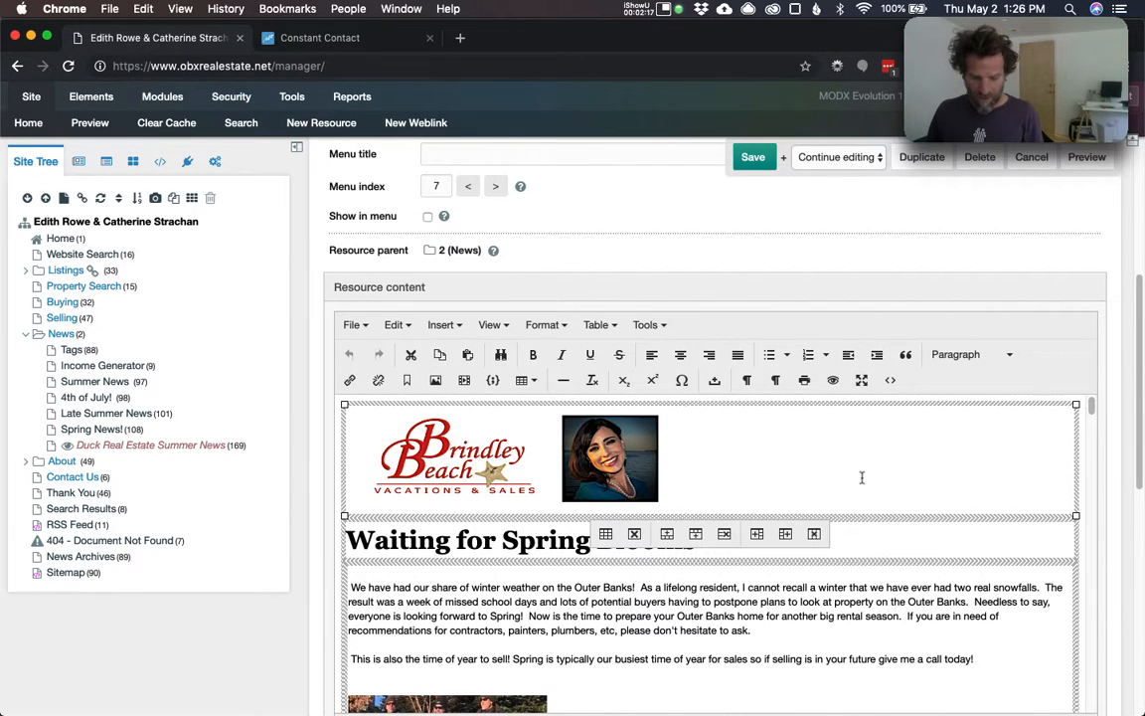
{"action": "key", "text": "super+a"}
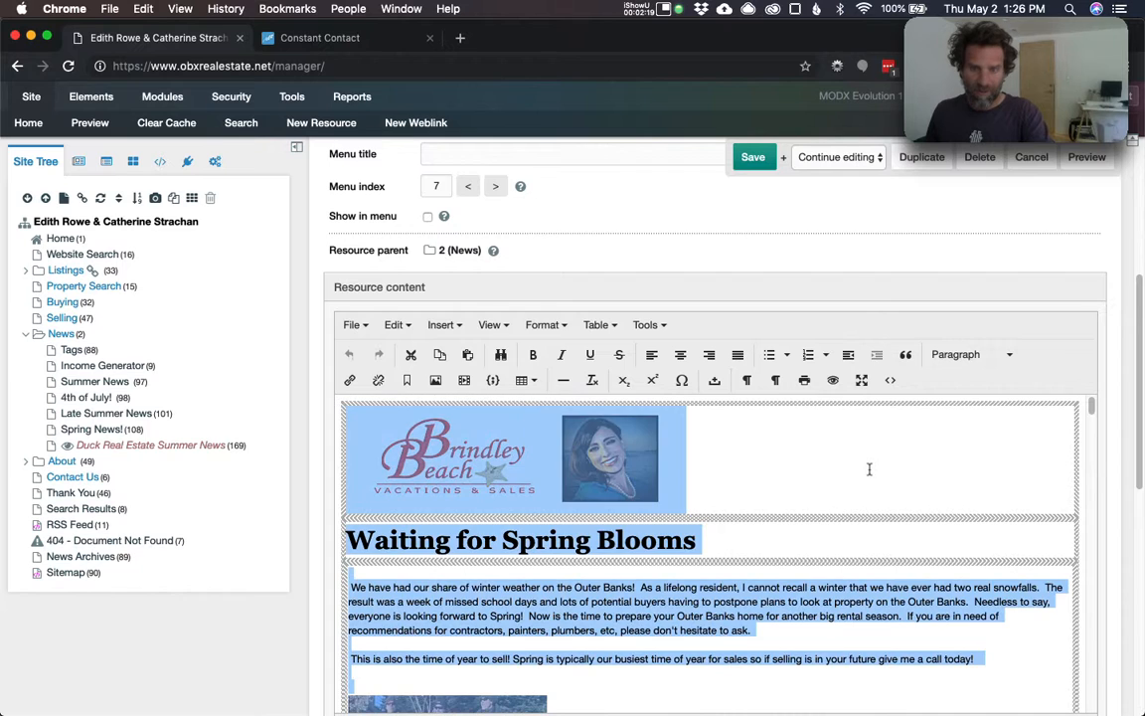
{"action": "key", "text": "BackSpace"}
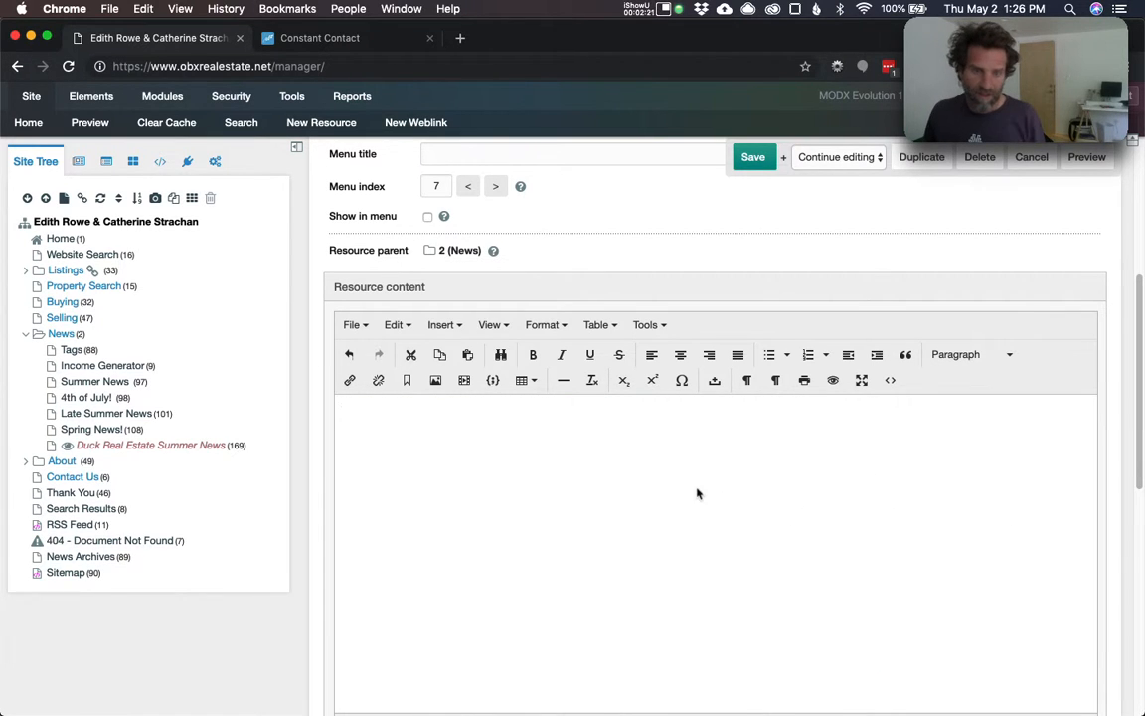
{"action": "scroll", "coordinate": [764, 431], "scroll_direction": "down", "scroll_amount": 4}
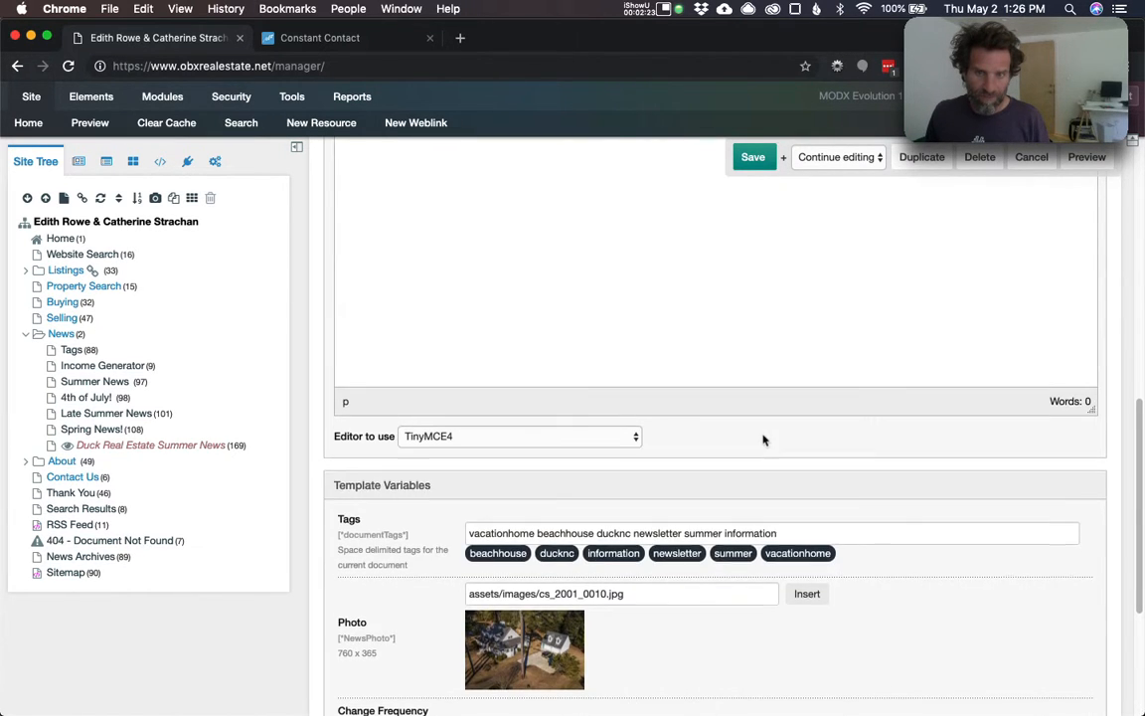
{"action": "scroll", "coordinate": [764, 437], "scroll_direction": "up", "scroll_amount": 1}
{"action": "scroll", "coordinate": [761, 437], "scroll_direction": "down", "scroll_amount": 4}
{"action": "scroll", "coordinate": [764, 437], "scroll_direction": "up", "scroll_amount": 7}
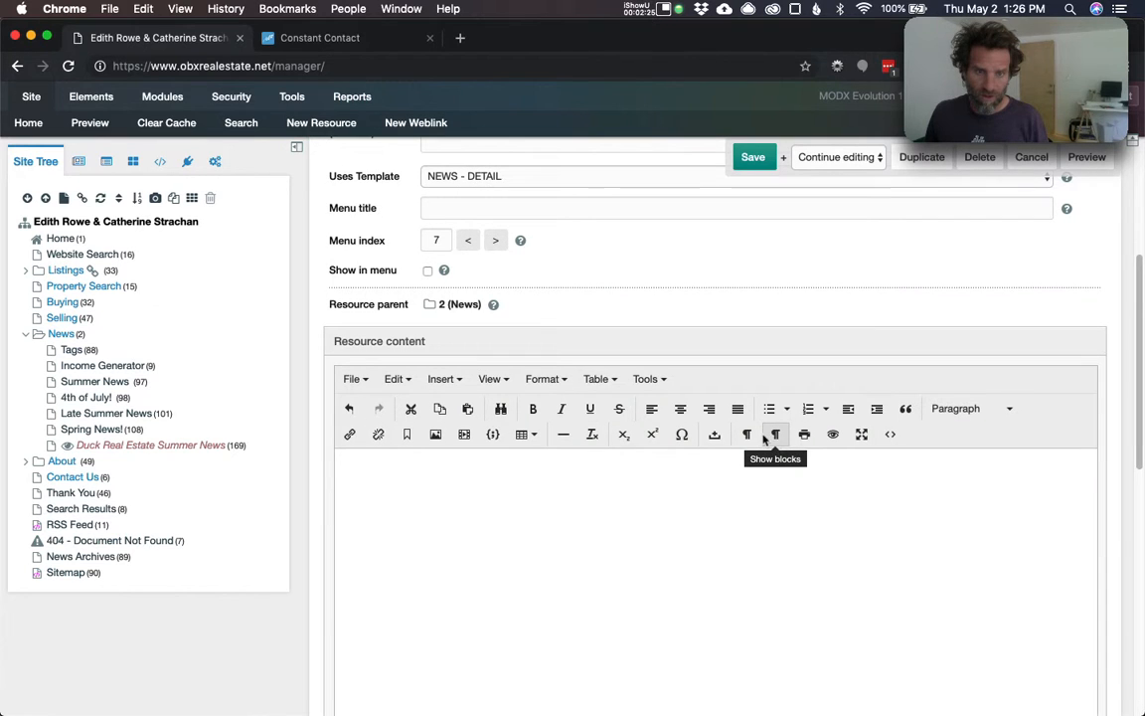
{"action": "left_click", "coordinate": [360, 40]}
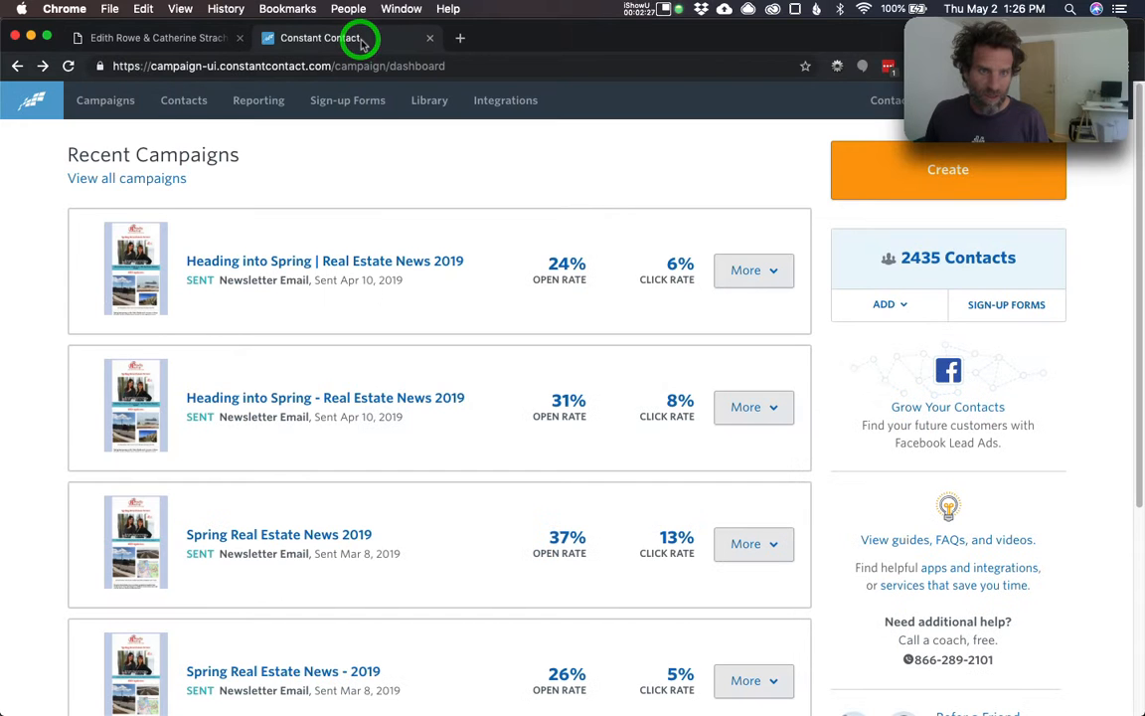
- Open the web version of the 'Heading into Spring | Real Estate News 2019' campaign
{"action": "left_click", "coordinate": [289, 260]}
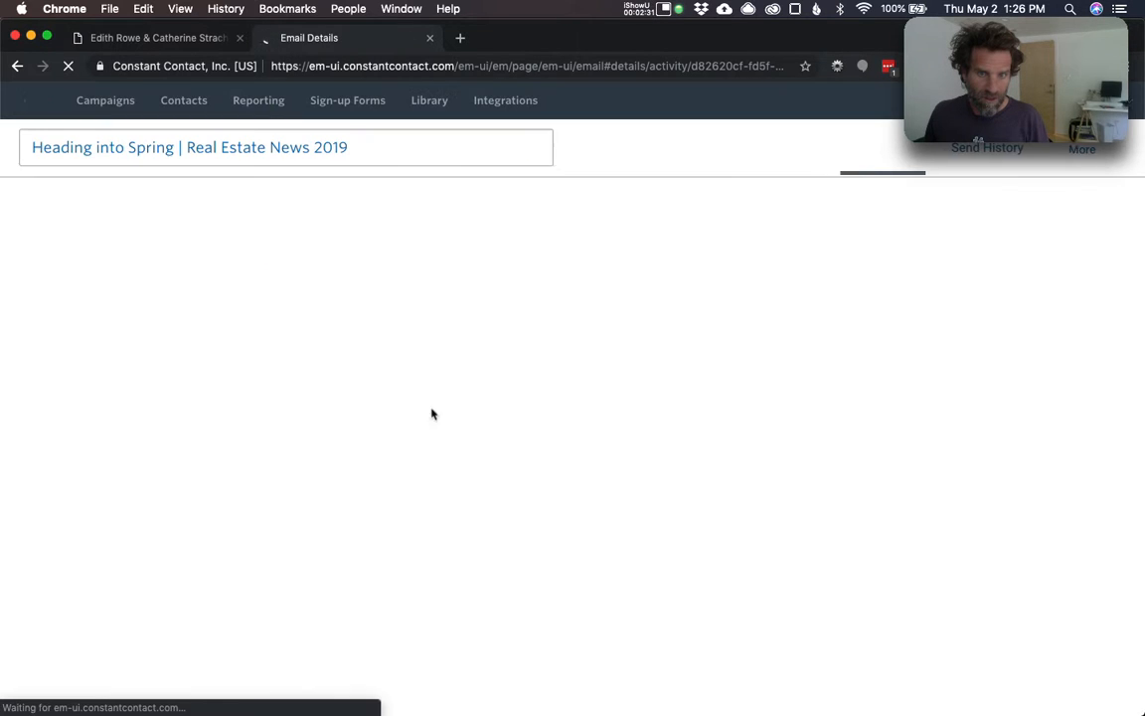
{"action": "left_click", "coordinate": [310, 413]}
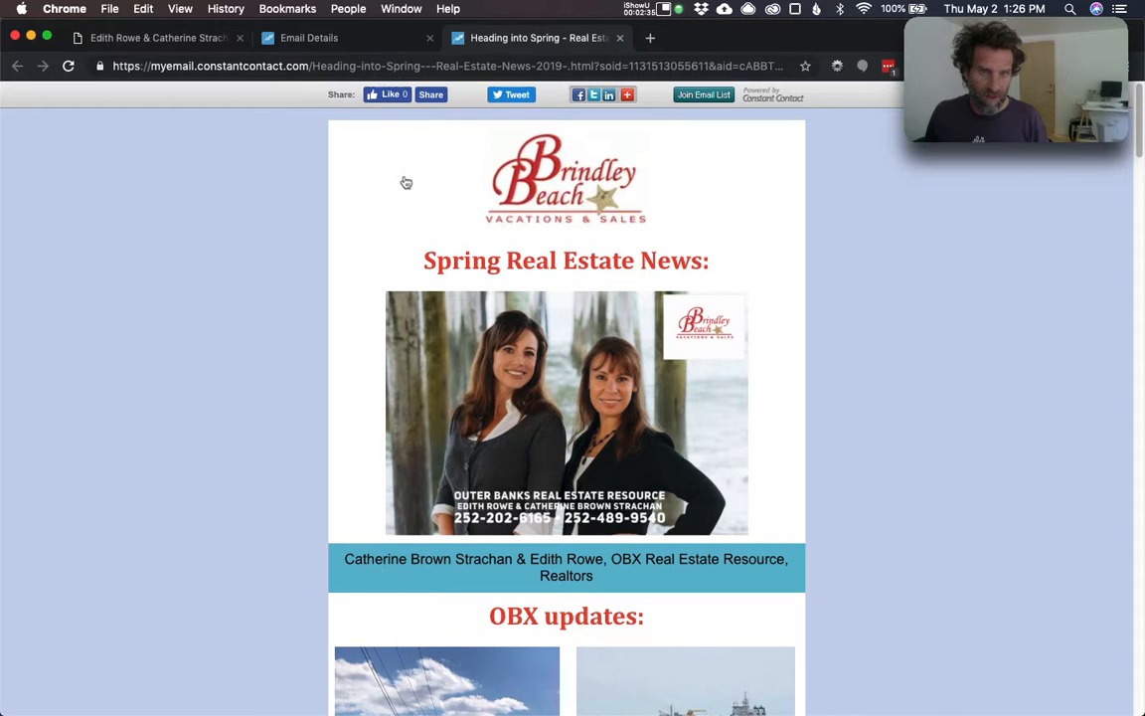
{"action": "scroll", "coordinate": [358, 377], "scroll_direction": "down", "scroll_amount": 3}
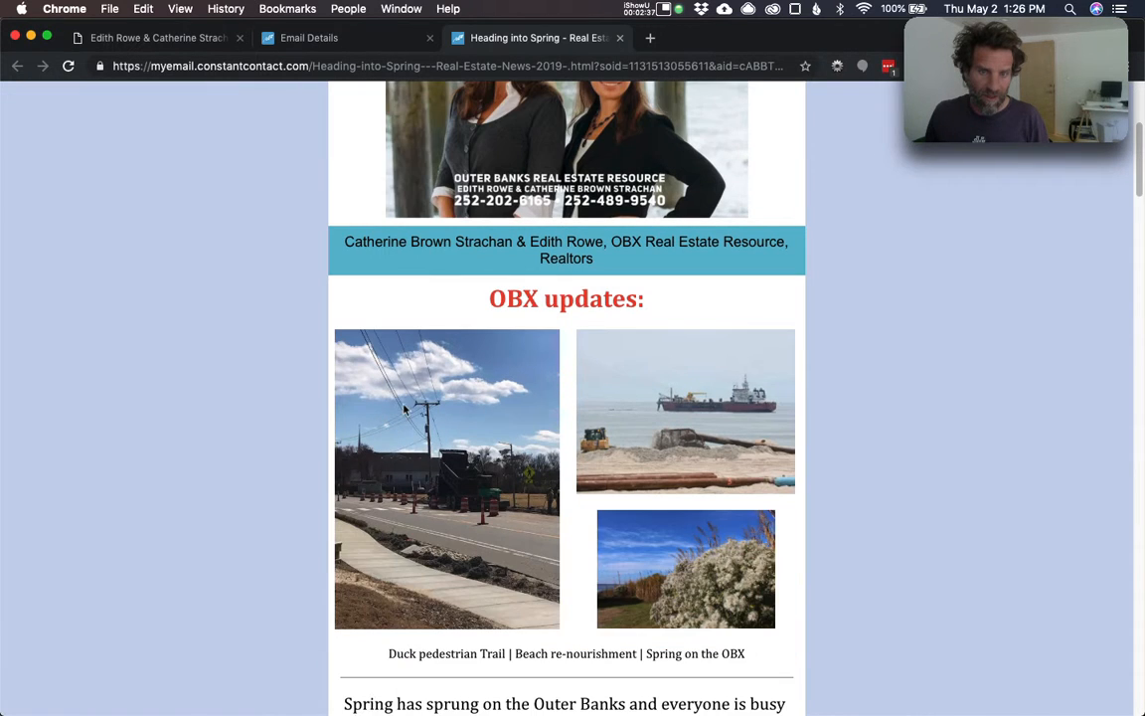
{"action": "scroll", "coordinate": [404, 408], "scroll_direction": "down", "scroll_amount": 2}
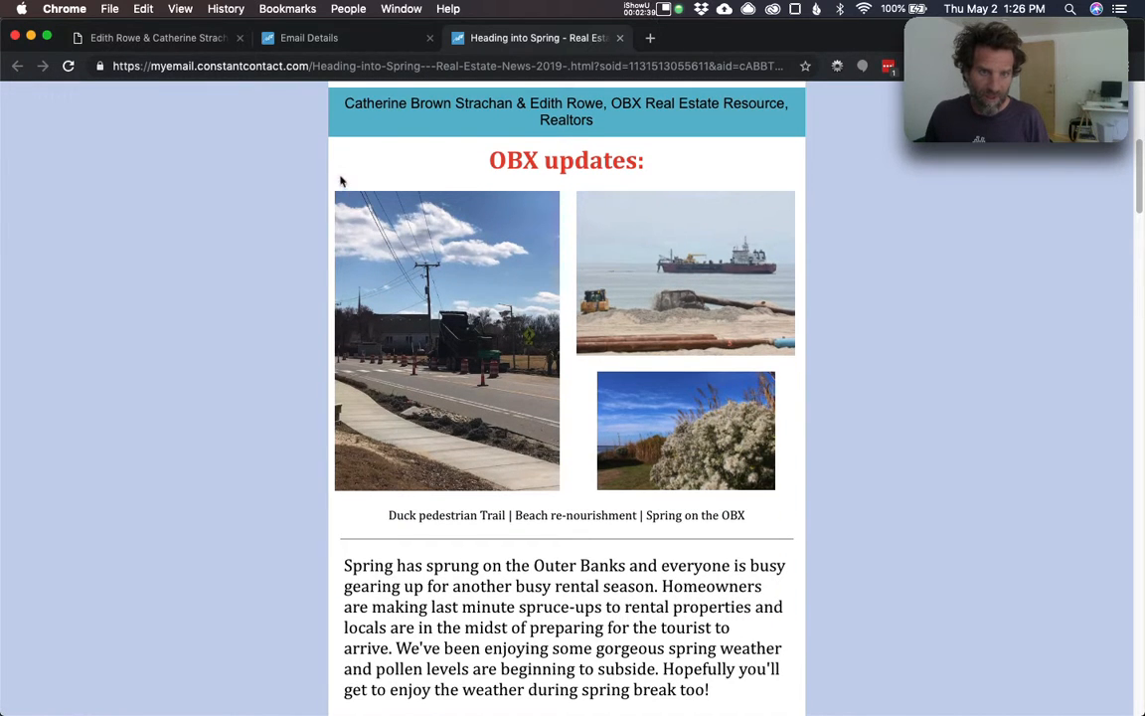
- Copy the newsletter from the OBX updates photos through the mortgage update
{"action": "left_click_drag", "start_coordinate": [320, 177], "coordinate": [714, 628]}
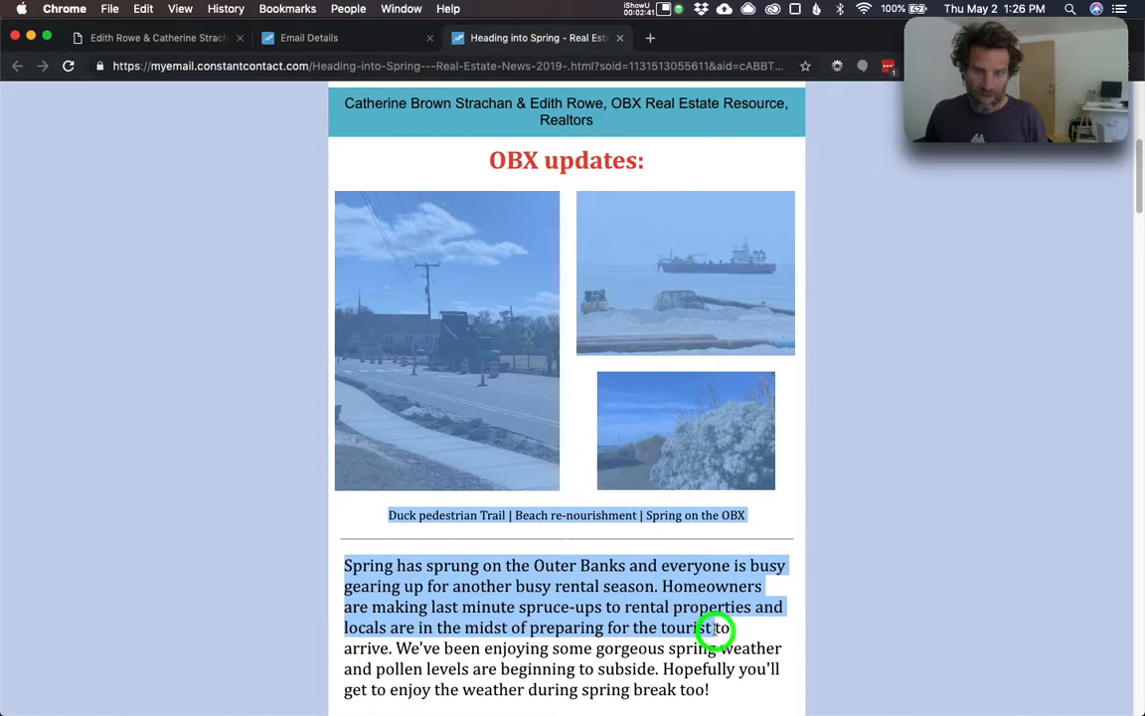
{"action": "scroll", "coordinate": [713, 628], "scroll_direction": "down", "scroll_amount": 20}
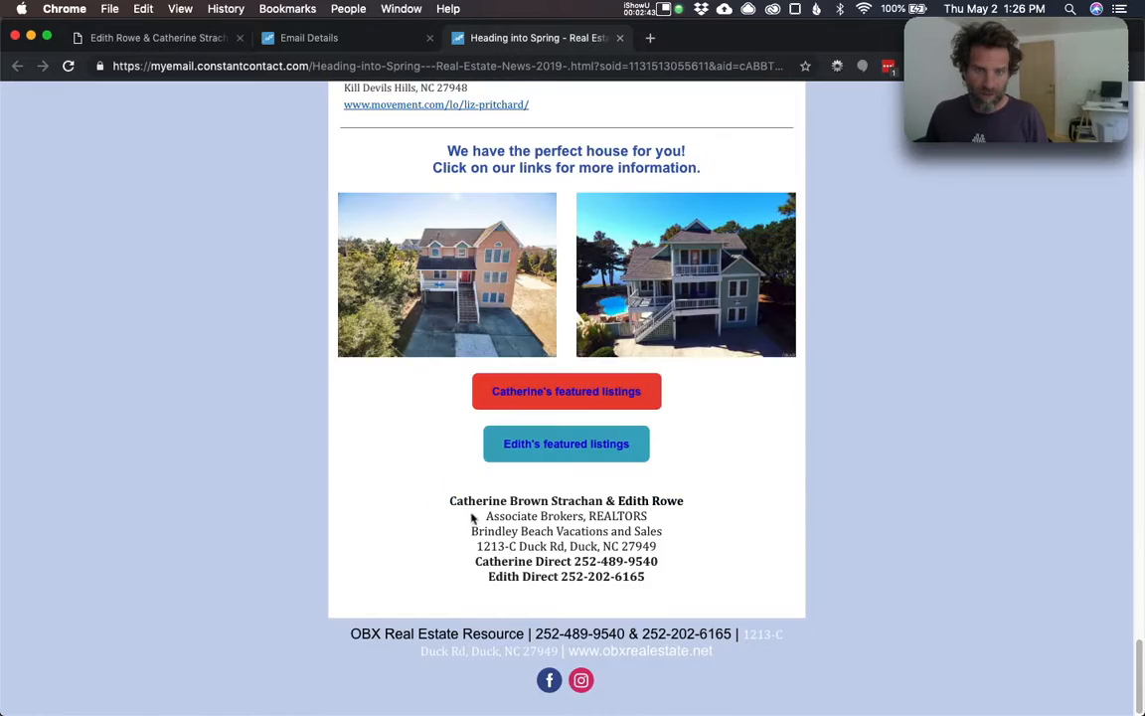
{"action": "scroll", "coordinate": [473, 518], "scroll_direction": "up", "scroll_amount": 5}
{"action": "left_click", "coordinate": [540, 527], "text": "shift"}
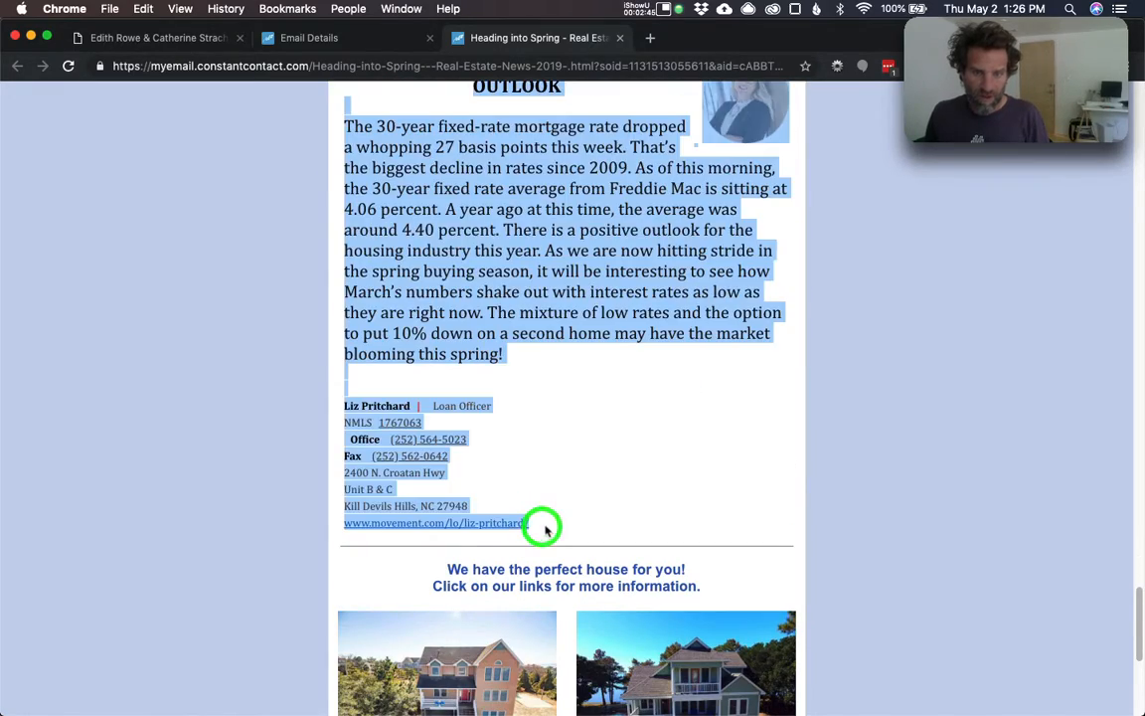
{"action": "right_click", "coordinate": [532, 524]}
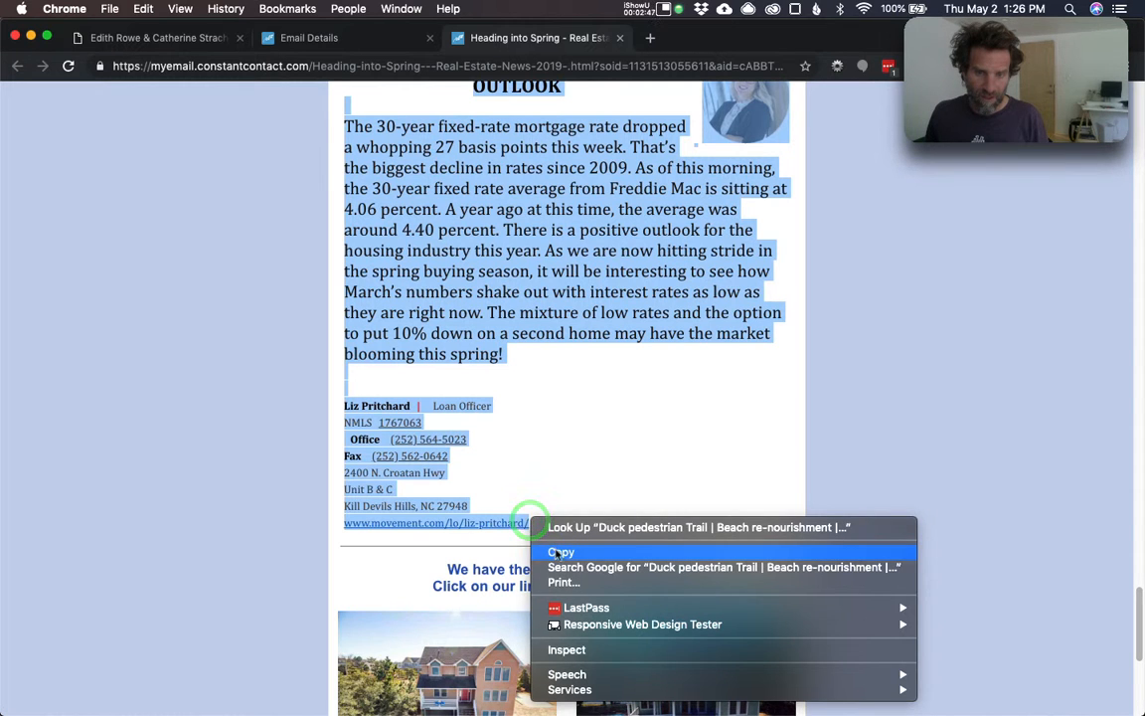
{"action": "left_click", "coordinate": [558, 553]}
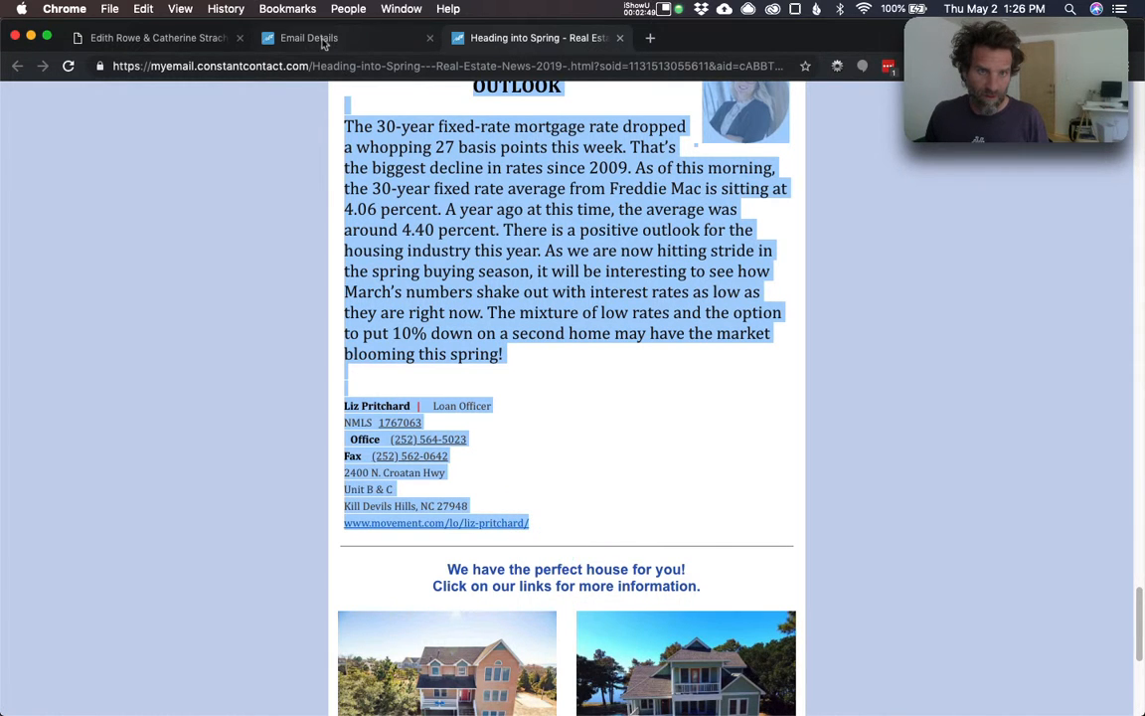
{"action": "left_click", "coordinate": [196, 44]}
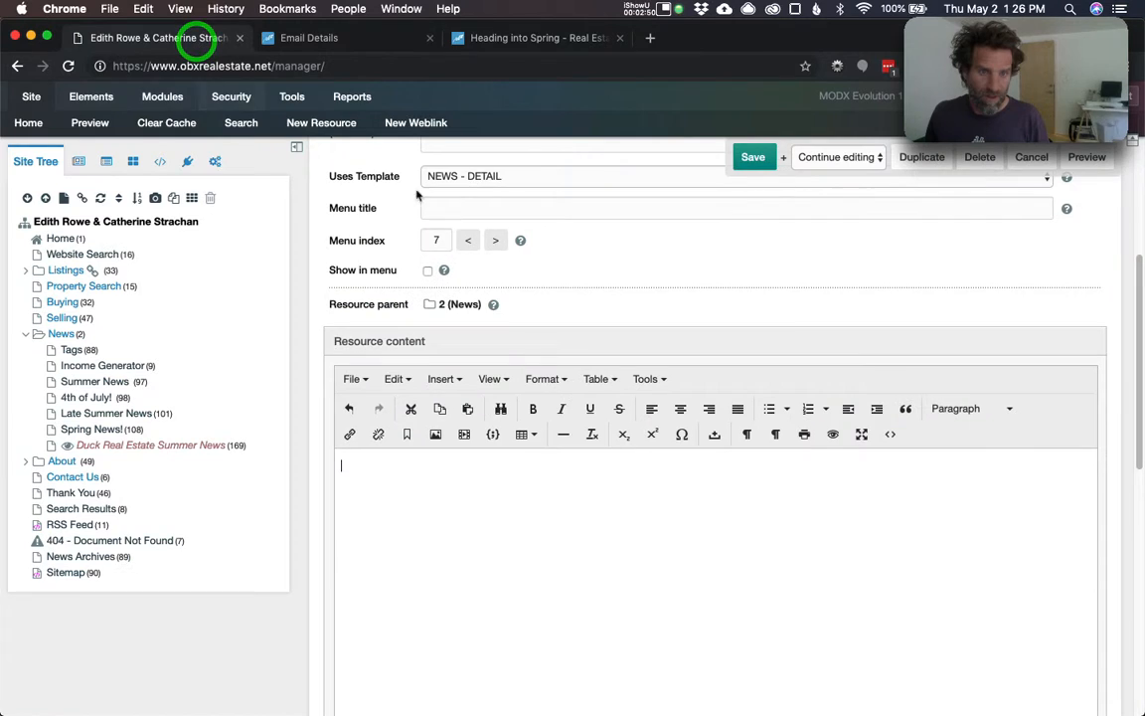
- Paste the copied newsletter into the resource body
{"action": "right_click", "coordinate": [342, 464]}
{"action": "scroll", "coordinate": [388, 592], "scroll_direction": "down", "scroll_amount": 5}
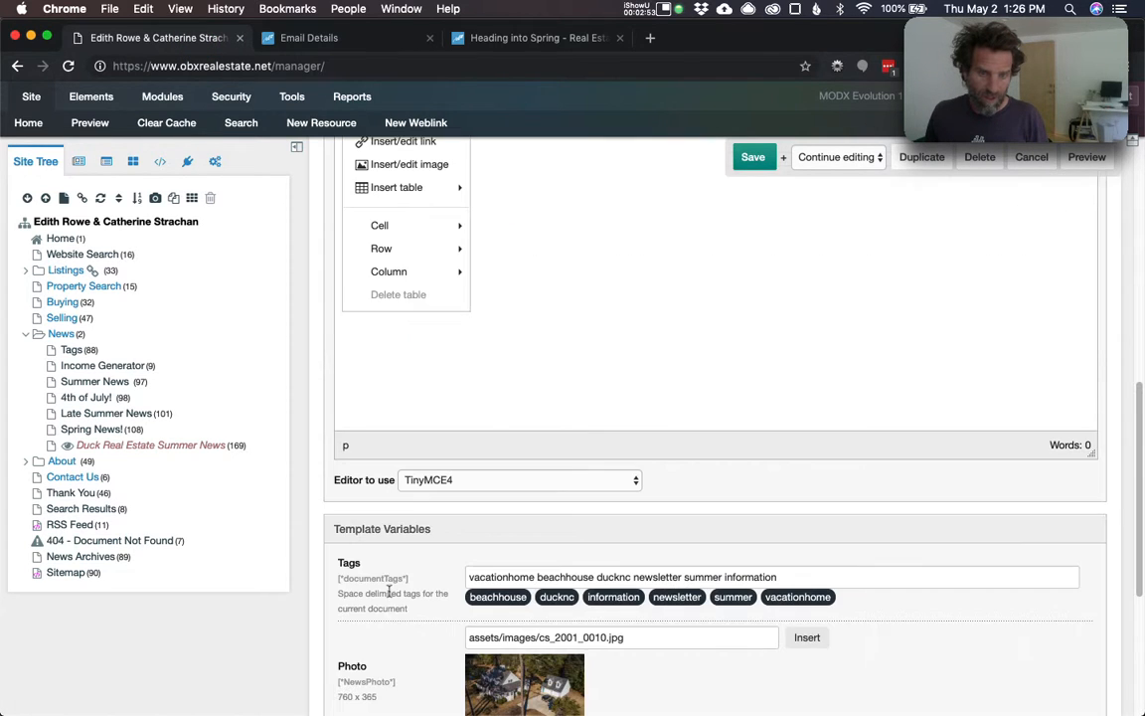
{"action": "left_click", "coordinate": [489, 288]}
{"action": "scroll", "coordinate": [472, 263], "scroll_direction": "up", "scroll_amount": 5}
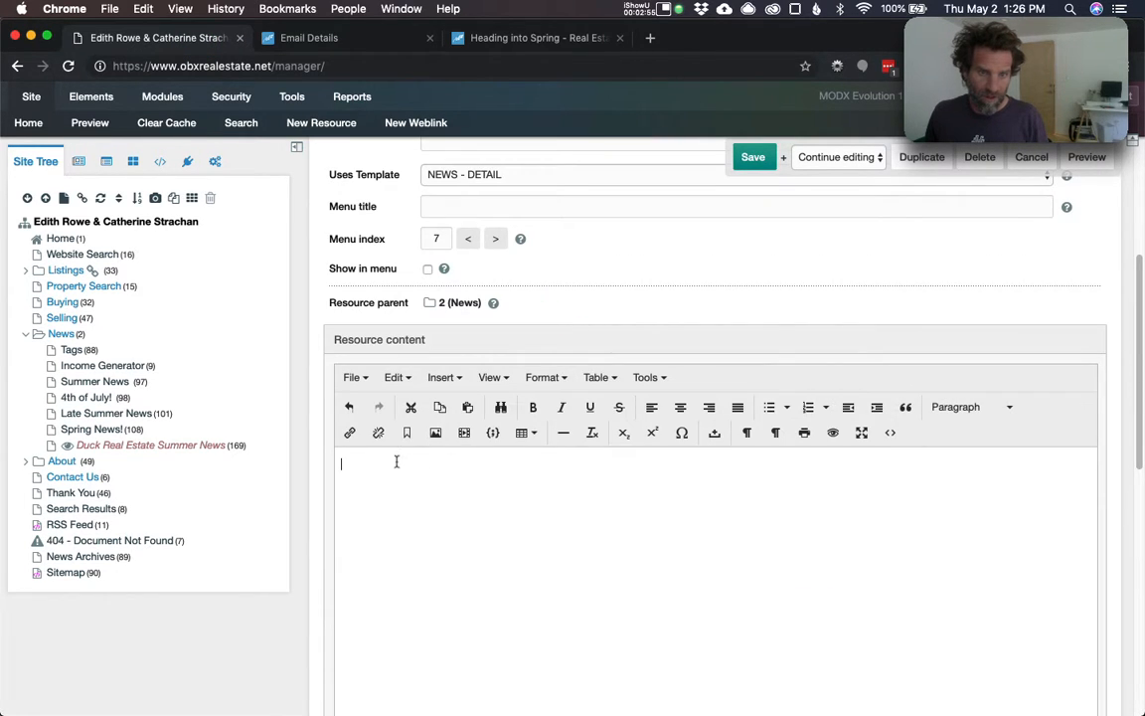
{"action": "key", "text": "super+v"}
{"action": "scroll", "coordinate": [672, 465], "scroll_direction": "up", "scroll_amount": 15}
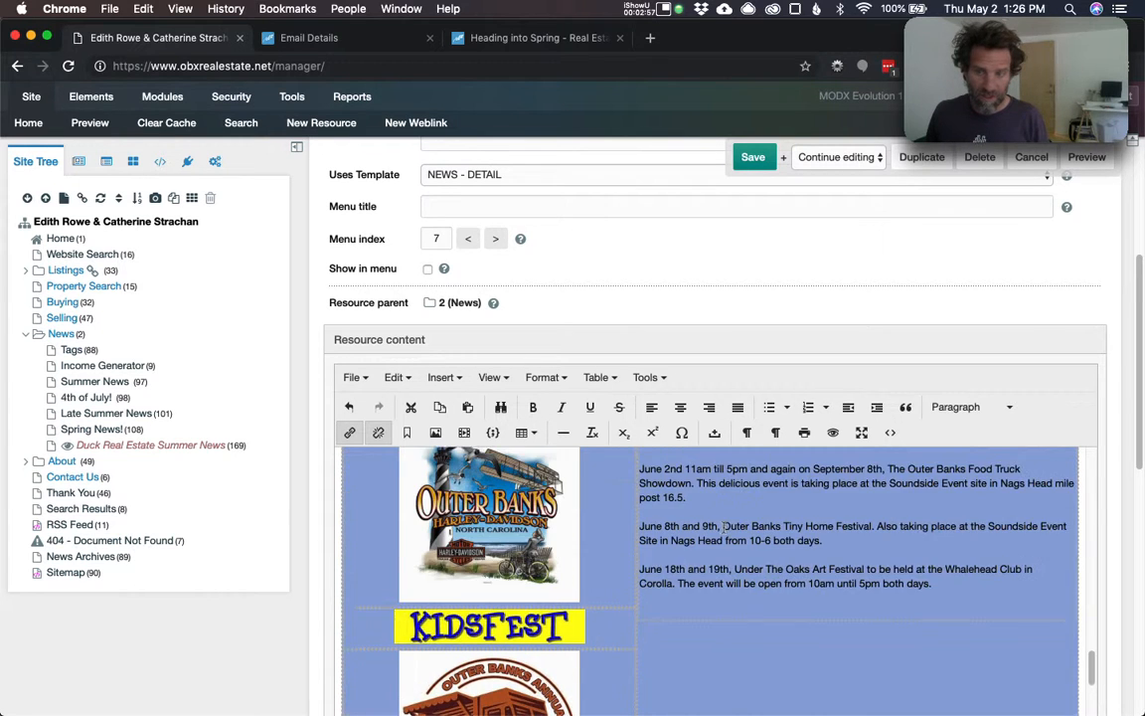
{"action": "scroll", "coordinate": [739, 591], "scroll_direction": "up", "scroll_amount": 3}
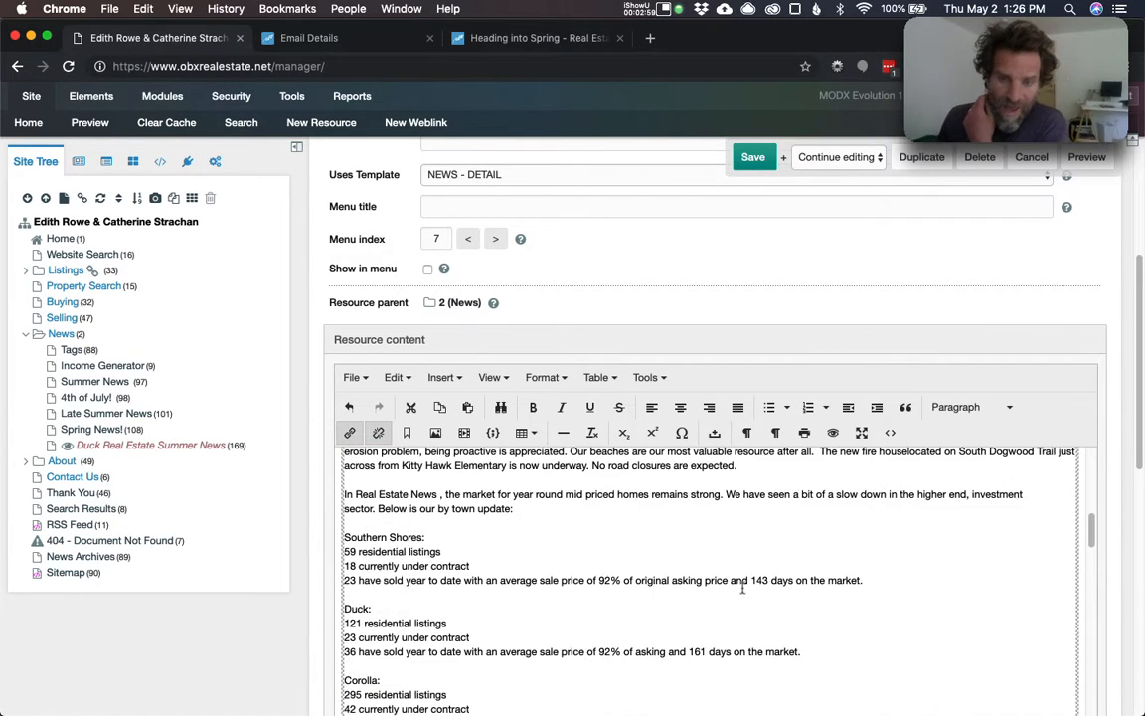
{"action": "scroll", "coordinate": [741, 582], "scroll_direction": "up", "scroll_amount": 4}
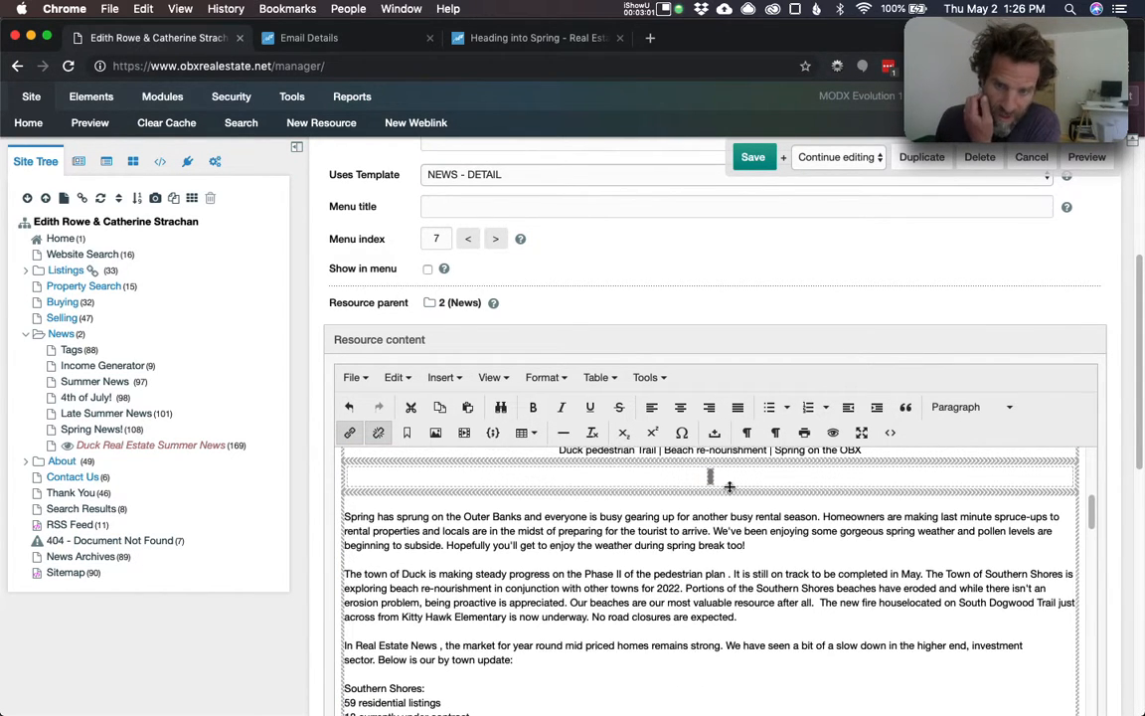
{"action": "scroll", "coordinate": [726, 481], "scroll_direction": "up", "scroll_amount": 4}
{"action": "scroll", "coordinate": [733, 501], "scroll_direction": "down", "scroll_amount": 2}
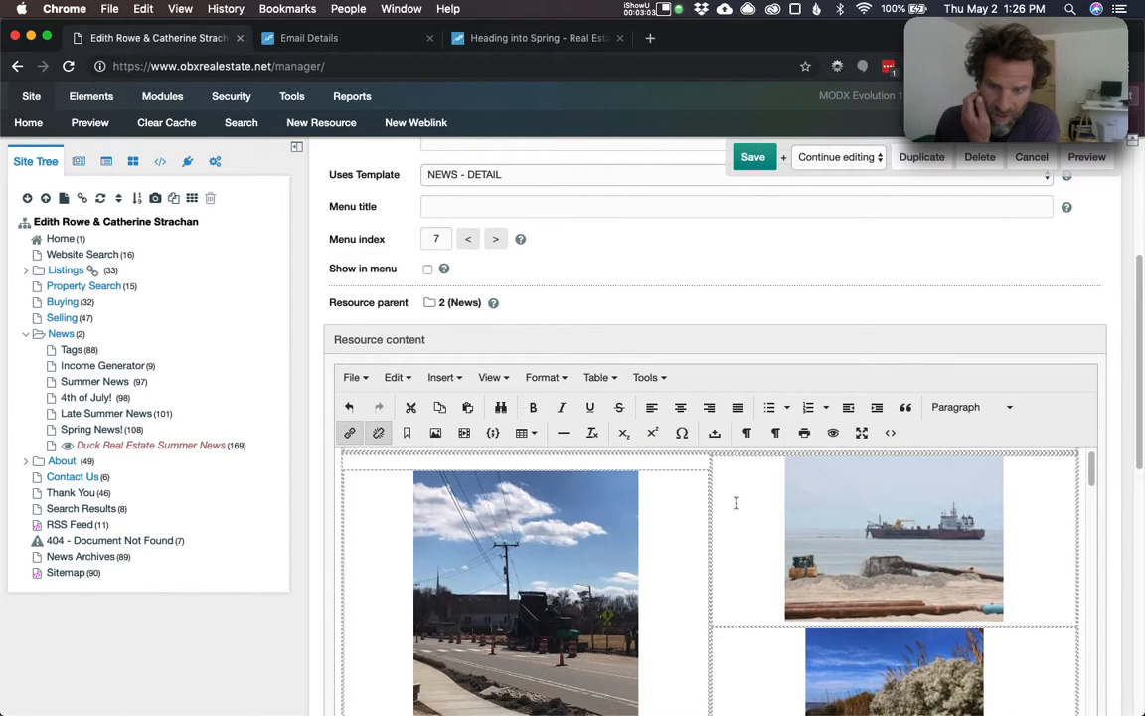
- Delete the empty table row below the photo caption and save the resource
{"action": "left_click", "coordinate": [725, 603]}
{"action": "right_click", "coordinate": [726, 602]}
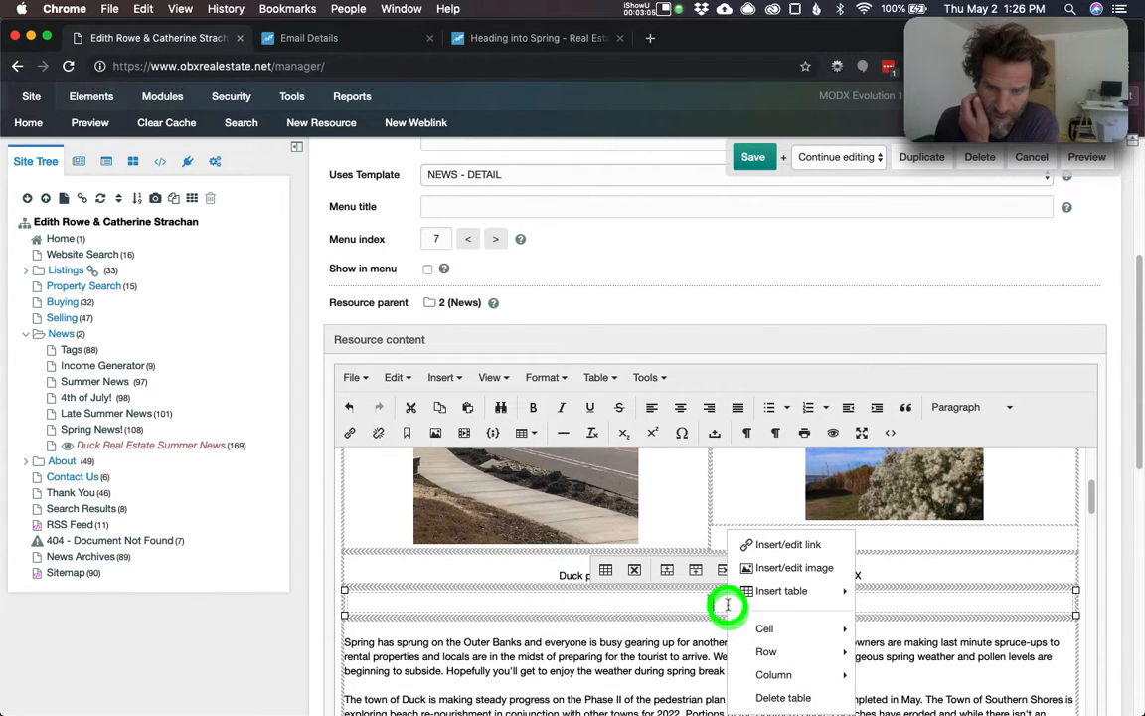
{"action": "mouse_move", "coordinate": [766, 642]}
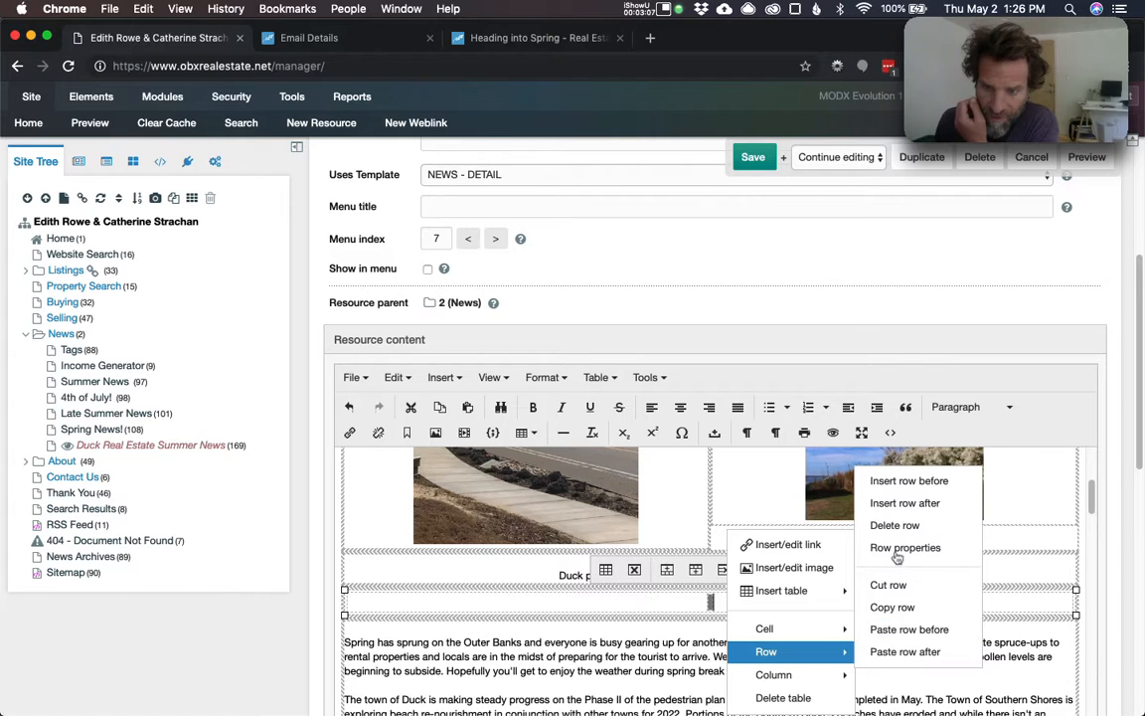
{"action": "left_click", "coordinate": [886, 527]}
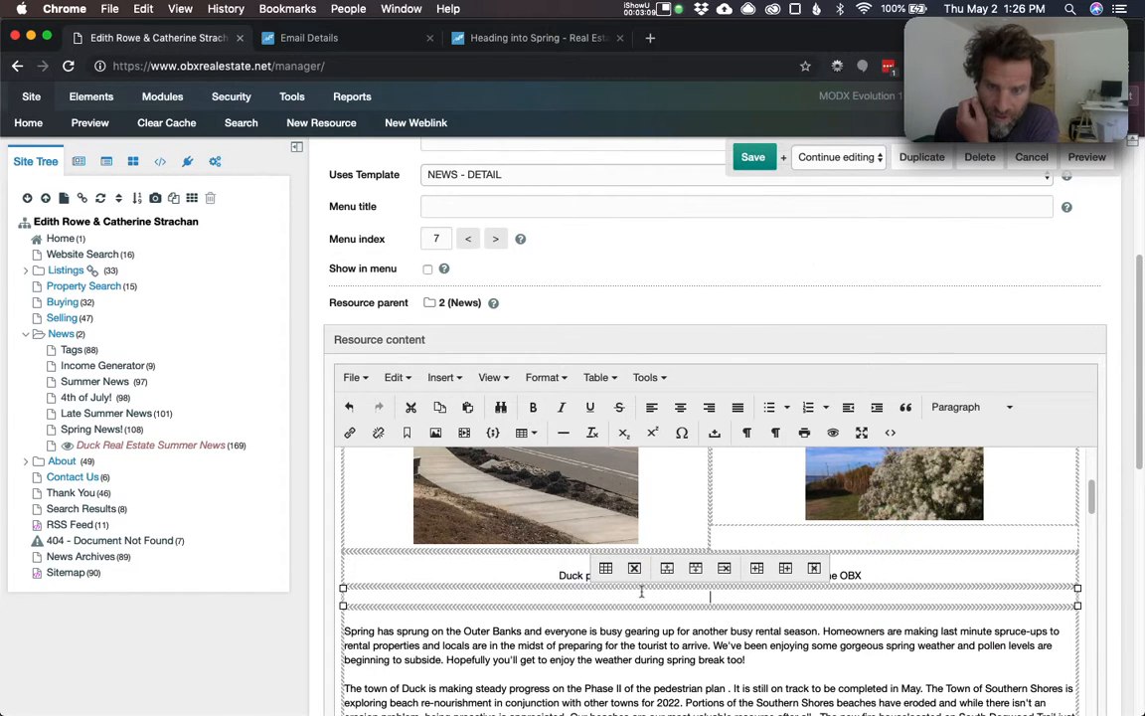
{"action": "left_click", "coordinate": [759, 159]}
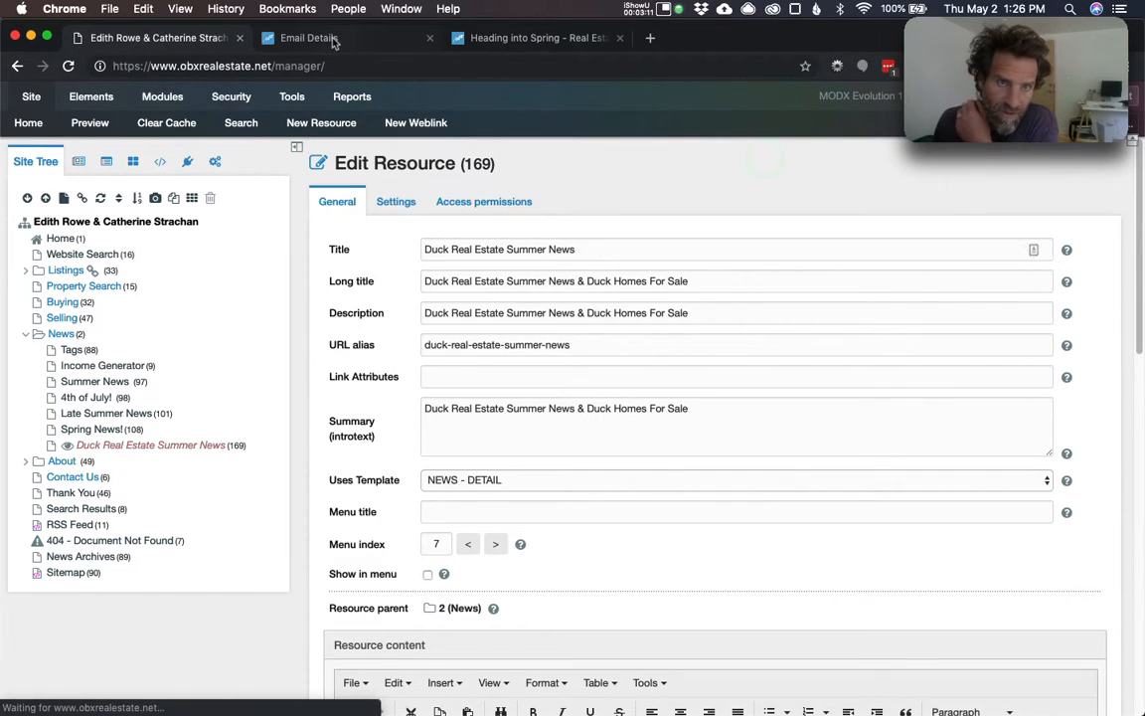
- Preview duck-real-estate-summer-news.html live, scroll through to the mortgage update, then return to the editor
{"action": "left_click", "coordinate": [333, 38]}
{"action": "left_click", "coordinate": [198, 38]}
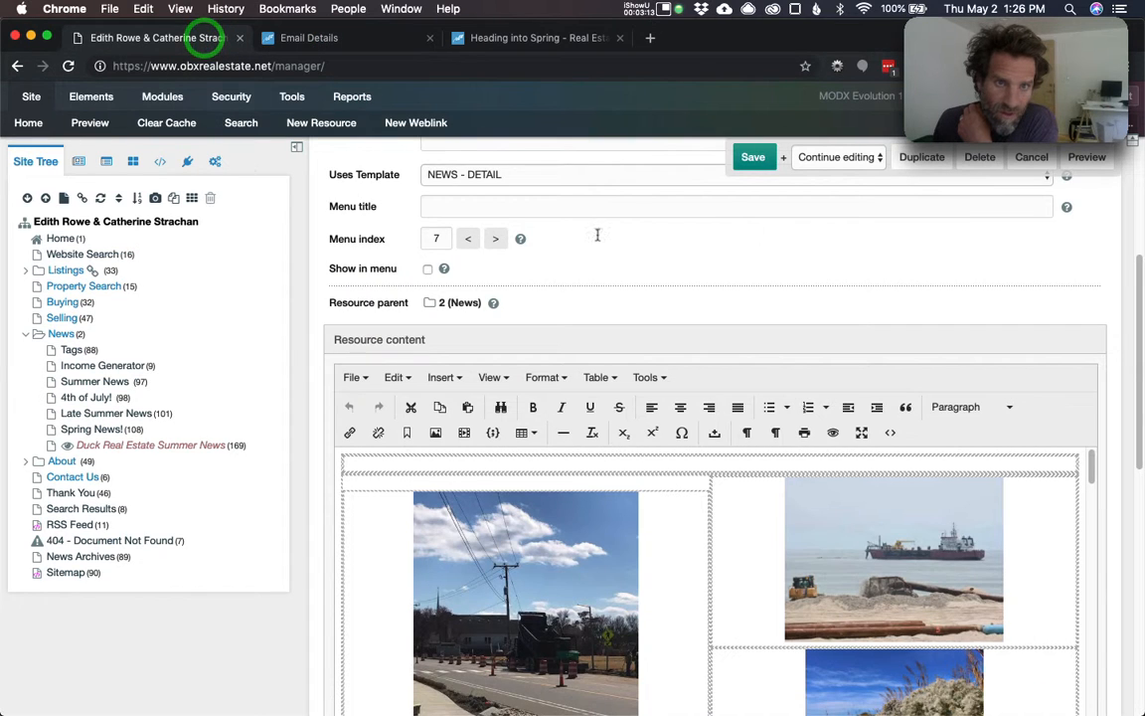
{"action": "scroll", "coordinate": [893, 342], "scroll_direction": "up", "scroll_amount": 5}
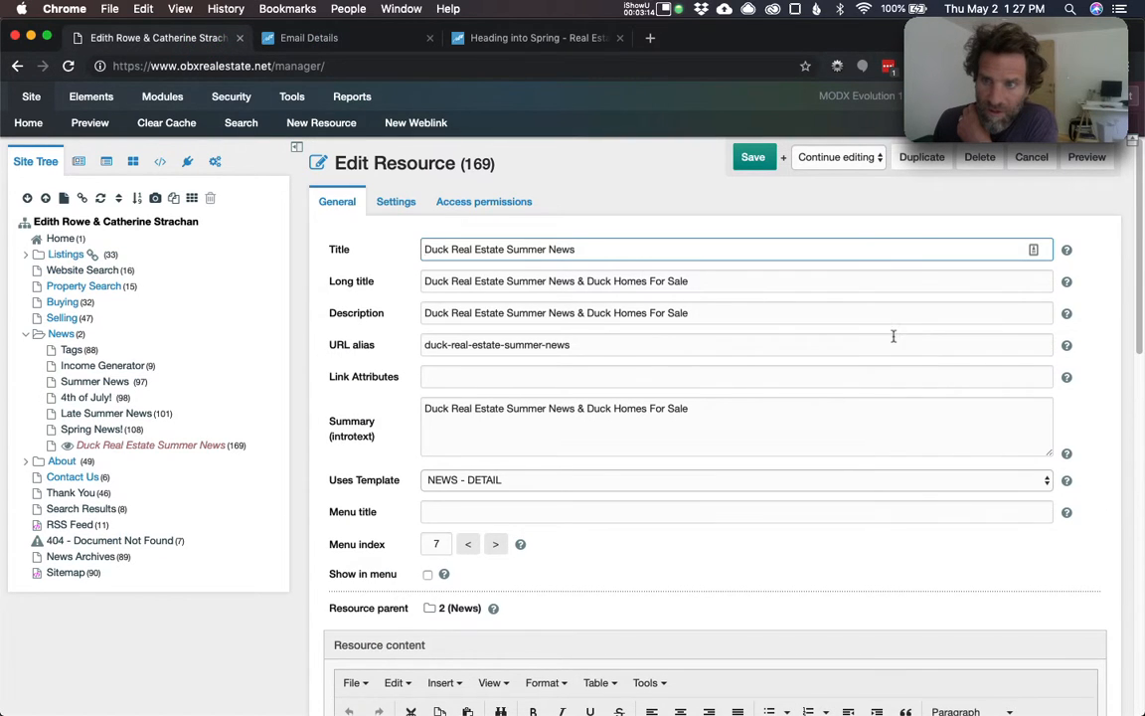
{"action": "left_click", "coordinate": [1082, 159]}
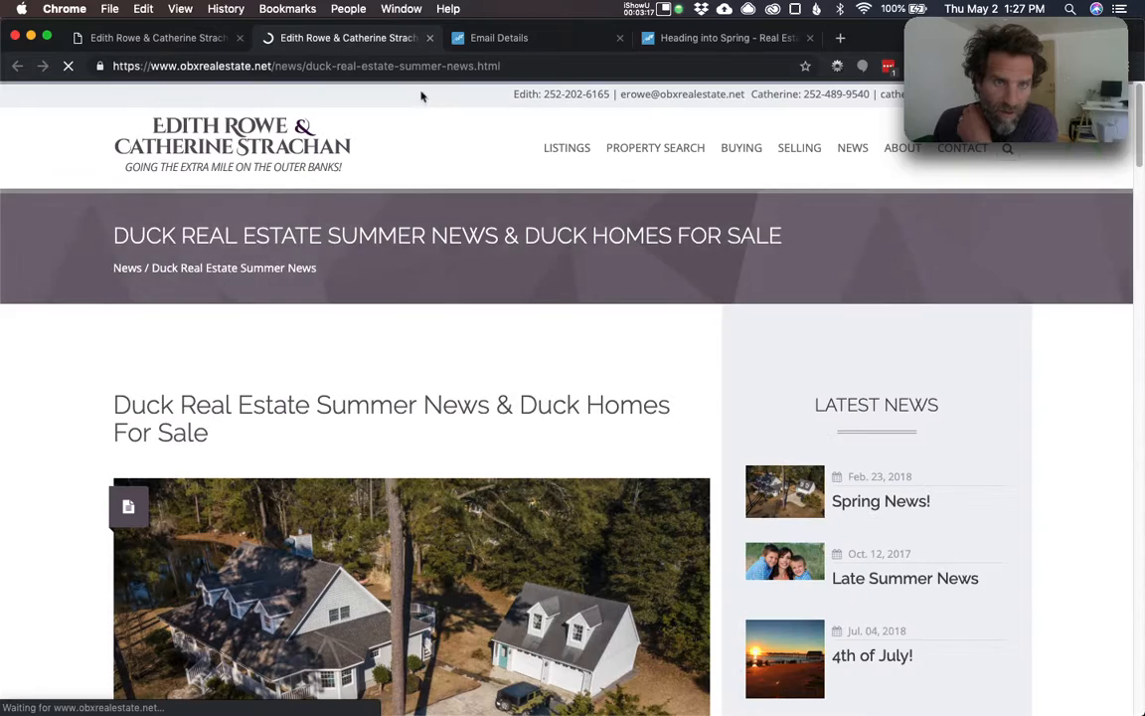
{"action": "scroll", "coordinate": [327, 363], "scroll_direction": "down", "scroll_amount": 5}
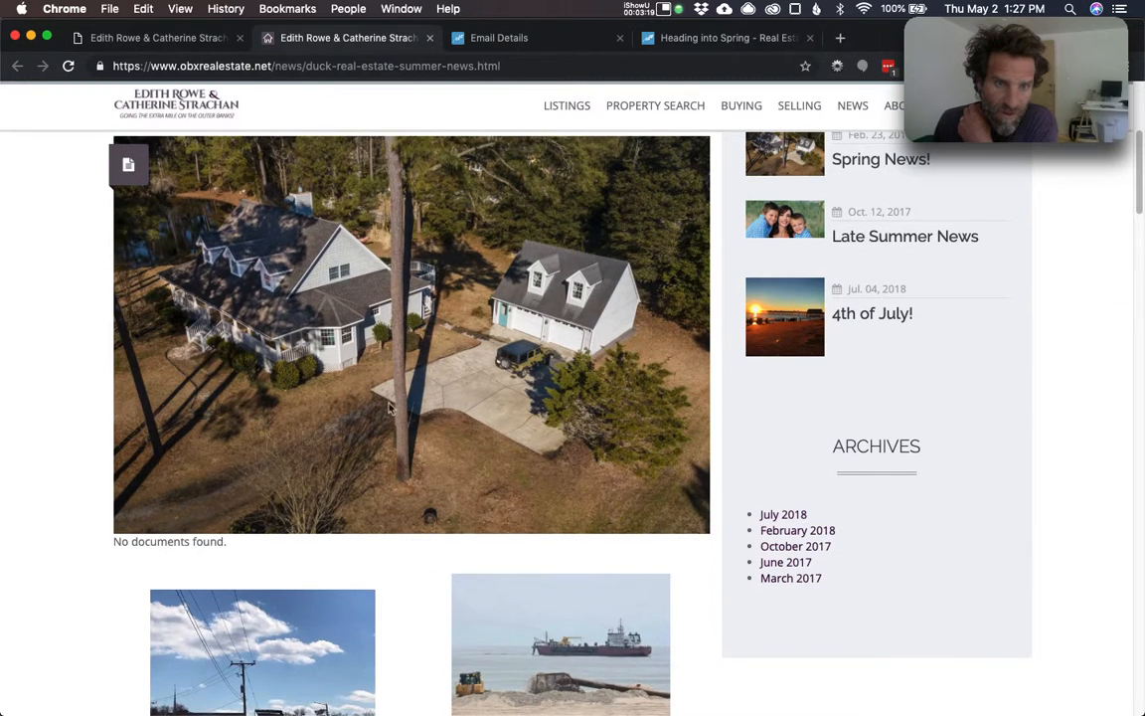
{"action": "scroll", "coordinate": [390, 407], "scroll_direction": "down", "scroll_amount": 5}
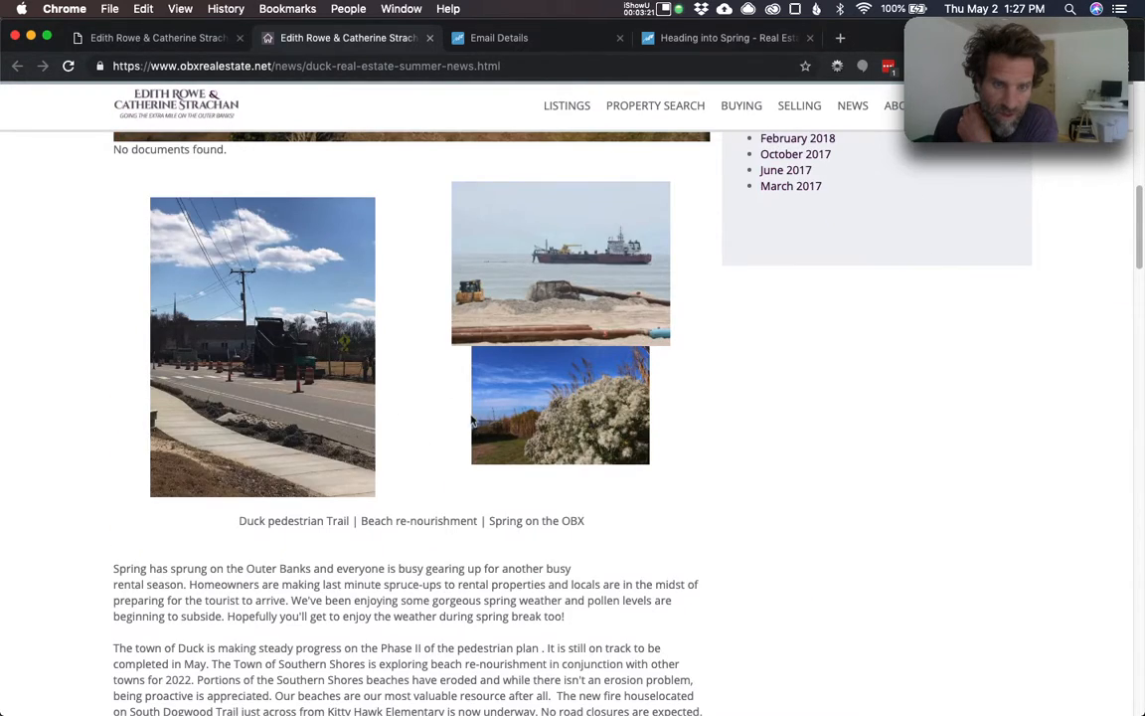
{"action": "scroll", "coordinate": [473, 422], "scroll_direction": "down", "scroll_amount": 4}
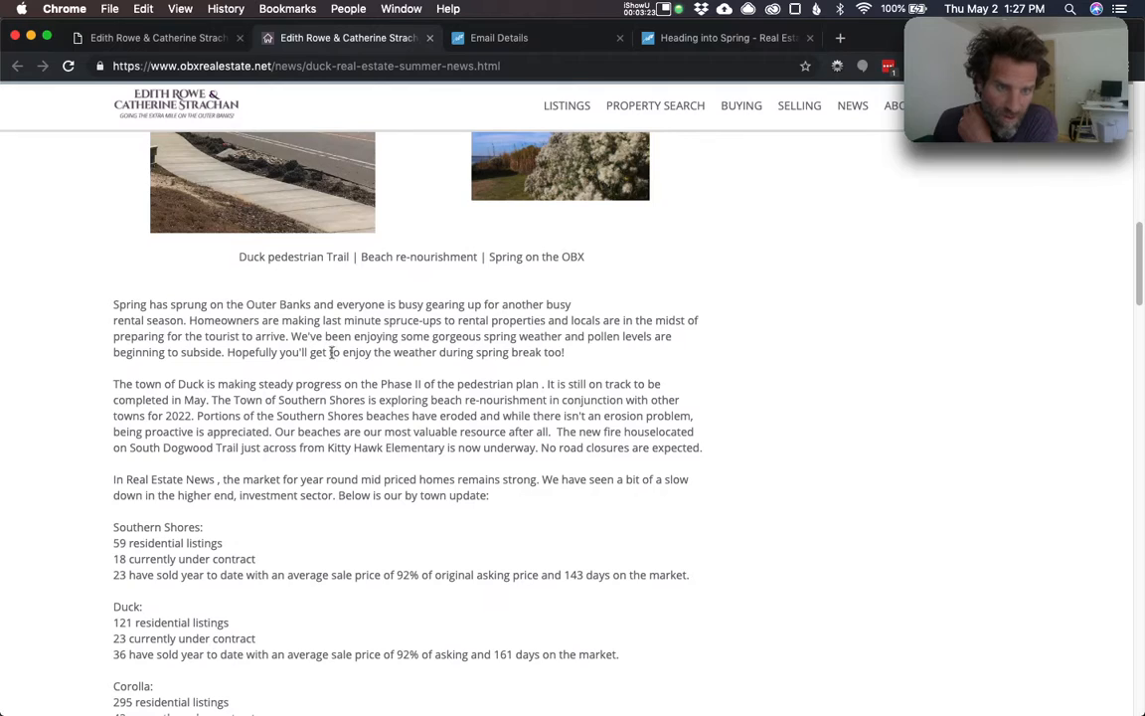
{"action": "scroll", "coordinate": [387, 475], "scroll_direction": "down", "scroll_amount": 10}
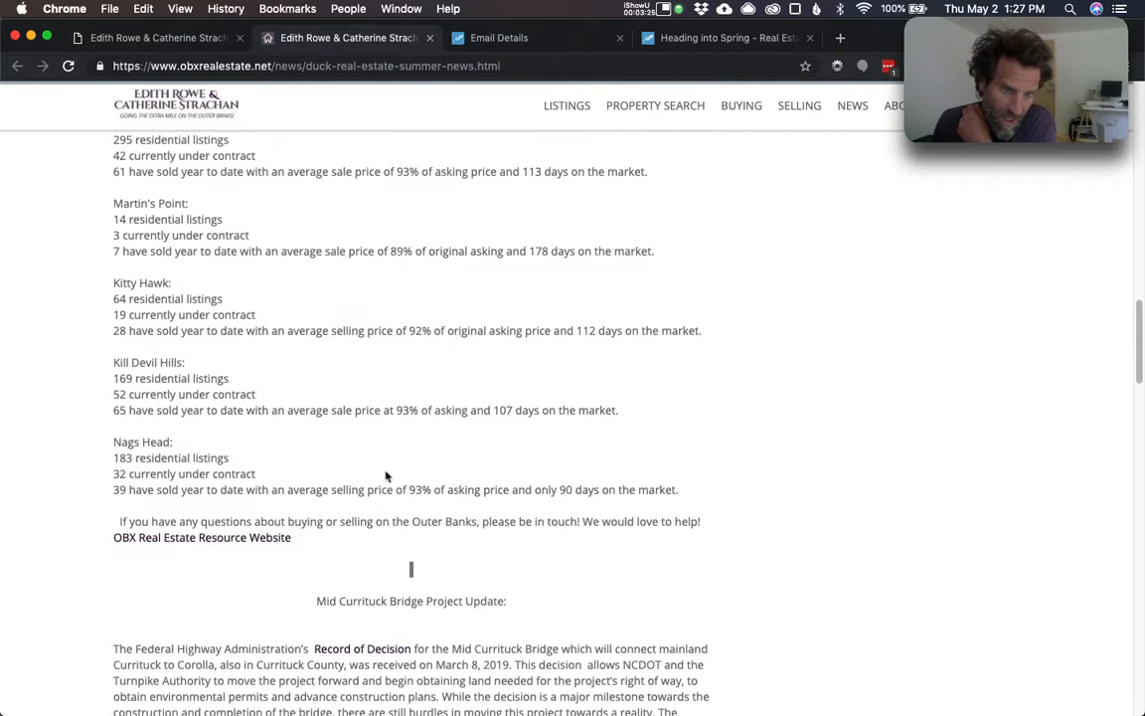
{"action": "scroll", "coordinate": [477, 477], "scroll_direction": "down", "scroll_amount": 3}
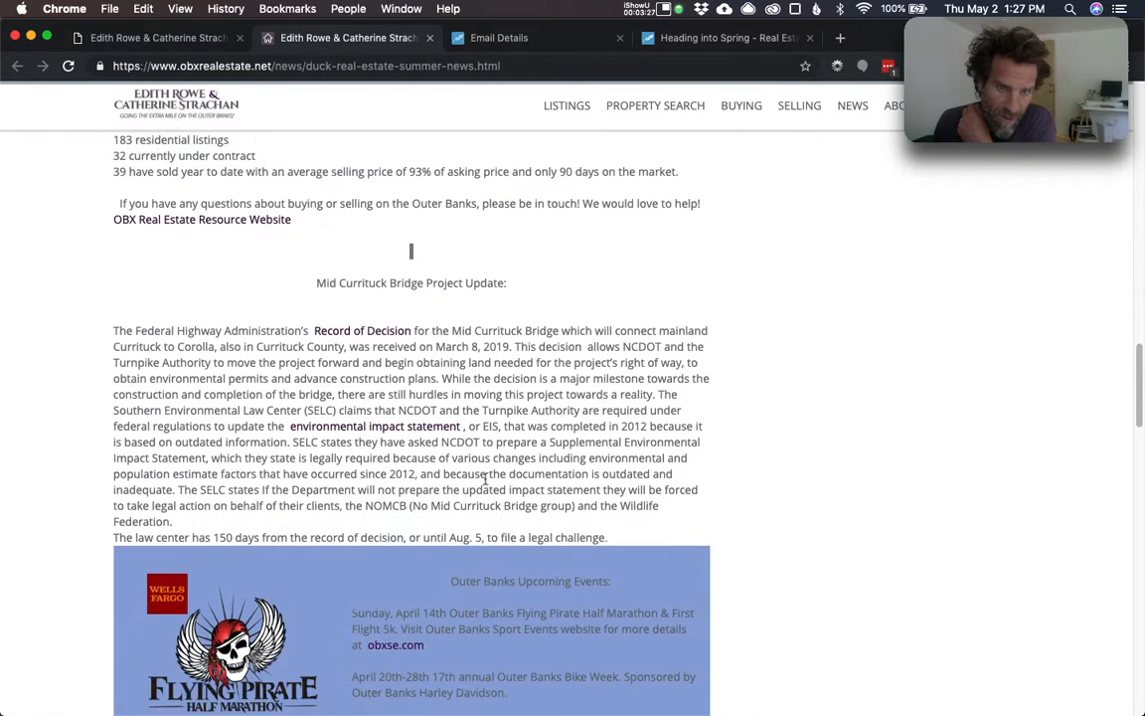
{"action": "scroll", "coordinate": [485, 479], "scroll_direction": "down", "scroll_amount": 10}
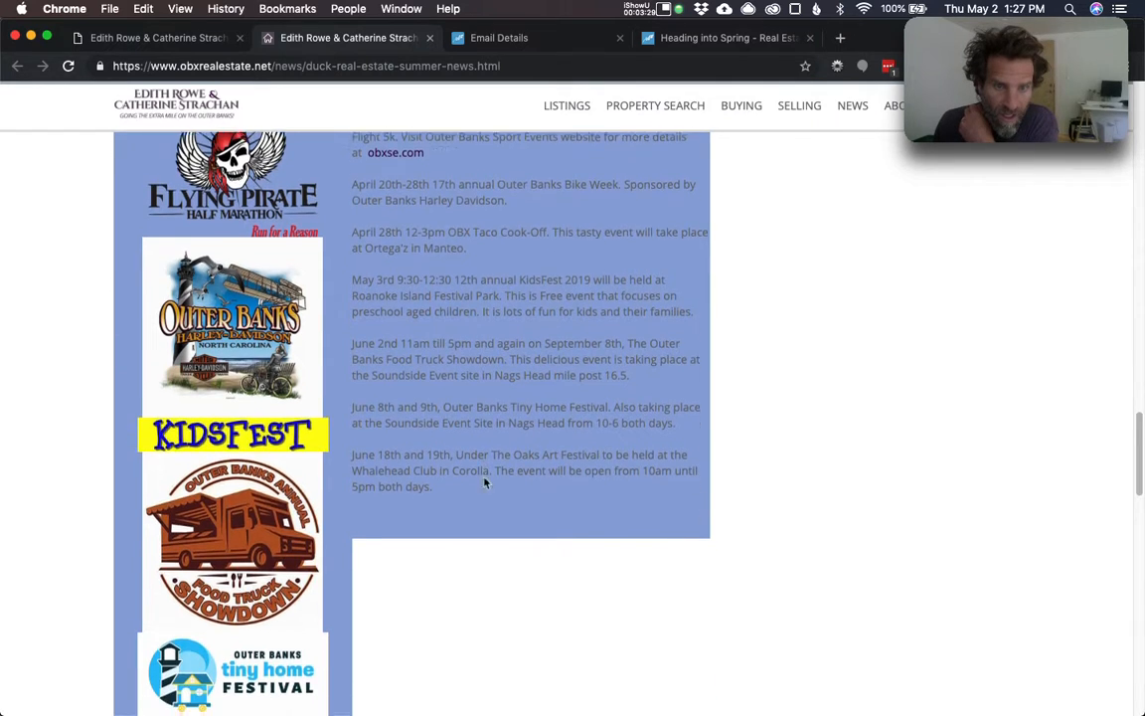
{"action": "scroll", "coordinate": [485, 483], "scroll_direction": "down", "scroll_amount": 1}
{"action": "scroll", "coordinate": [486, 482], "scroll_direction": "down", "scroll_amount": 3}
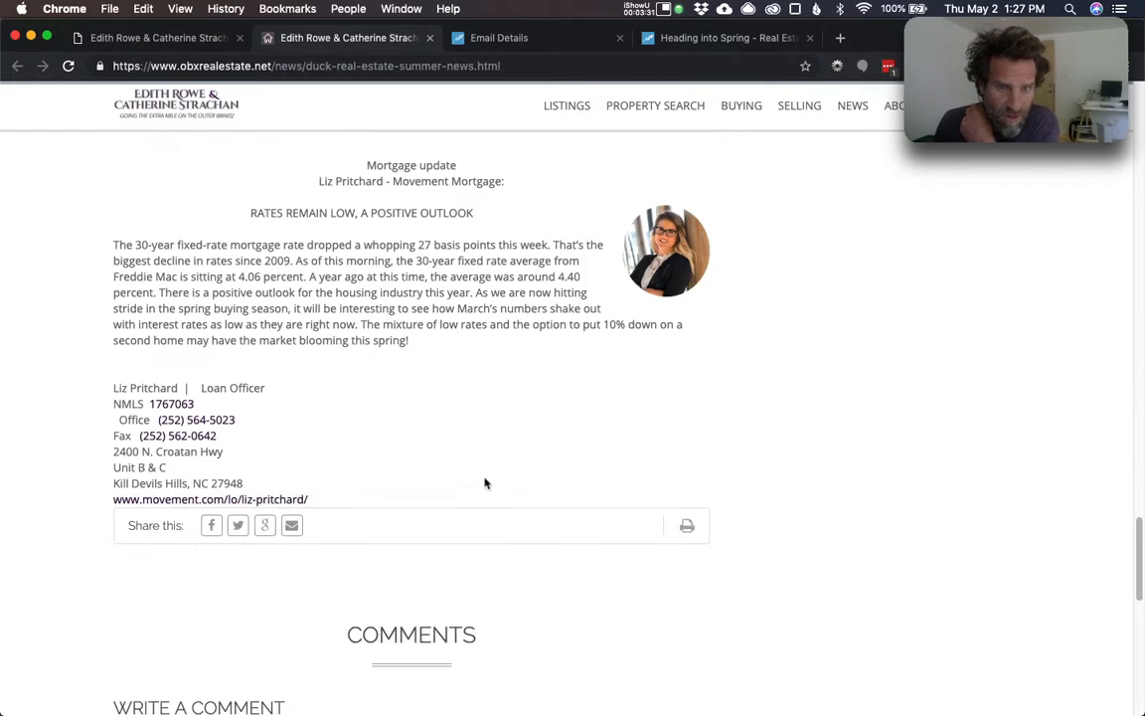
{"action": "scroll", "coordinate": [486, 480], "scroll_direction": "up", "scroll_amount": 3}
{"action": "scroll", "coordinate": [482, 477], "scroll_direction": "down", "scroll_amount": 1}
{"action": "scroll", "coordinate": [477, 476], "scroll_direction": "up", "scroll_amount": 10}
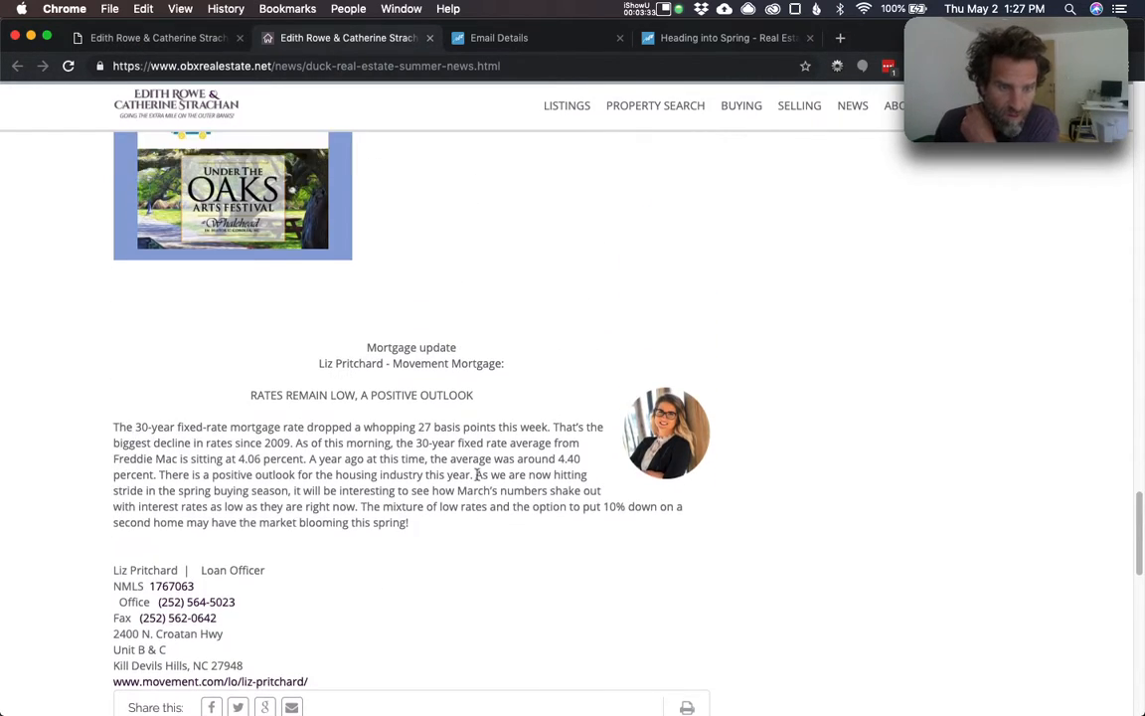
{"action": "scroll", "coordinate": [460, 478], "scroll_direction": "up", "scroll_amount": 5}
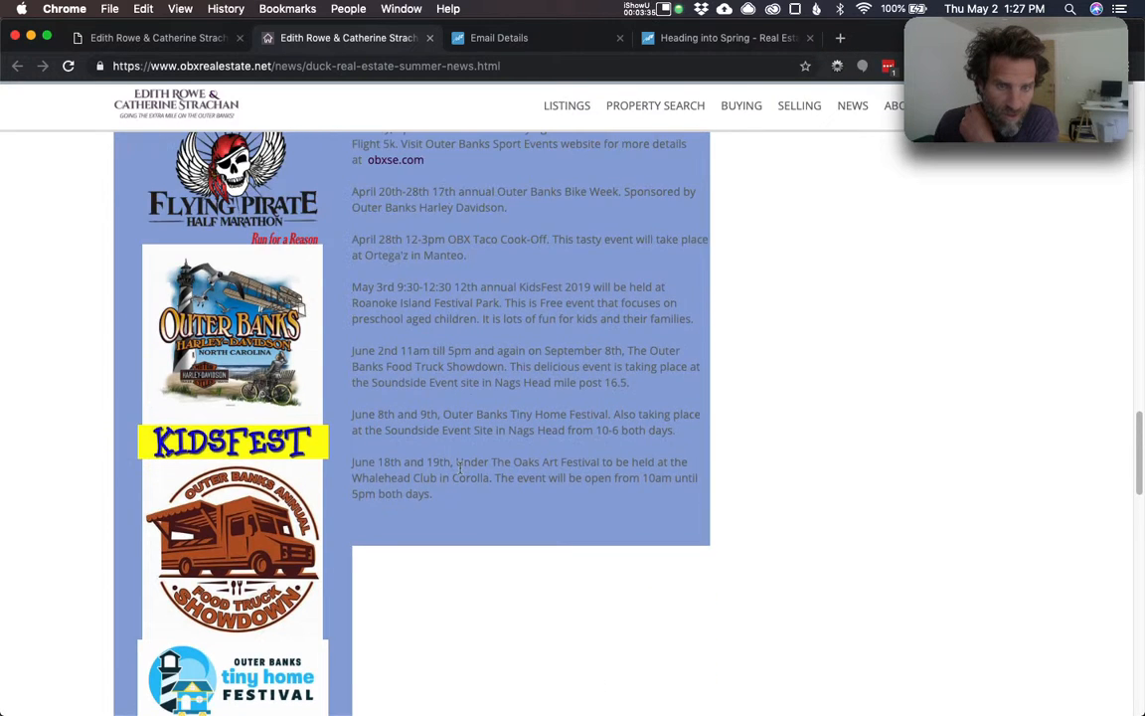
{"action": "scroll", "coordinate": [460, 485], "scroll_direction": "down", "scroll_amount": 3}
{"action": "scroll", "coordinate": [460, 488], "scroll_direction": "down", "scroll_amount": 4}
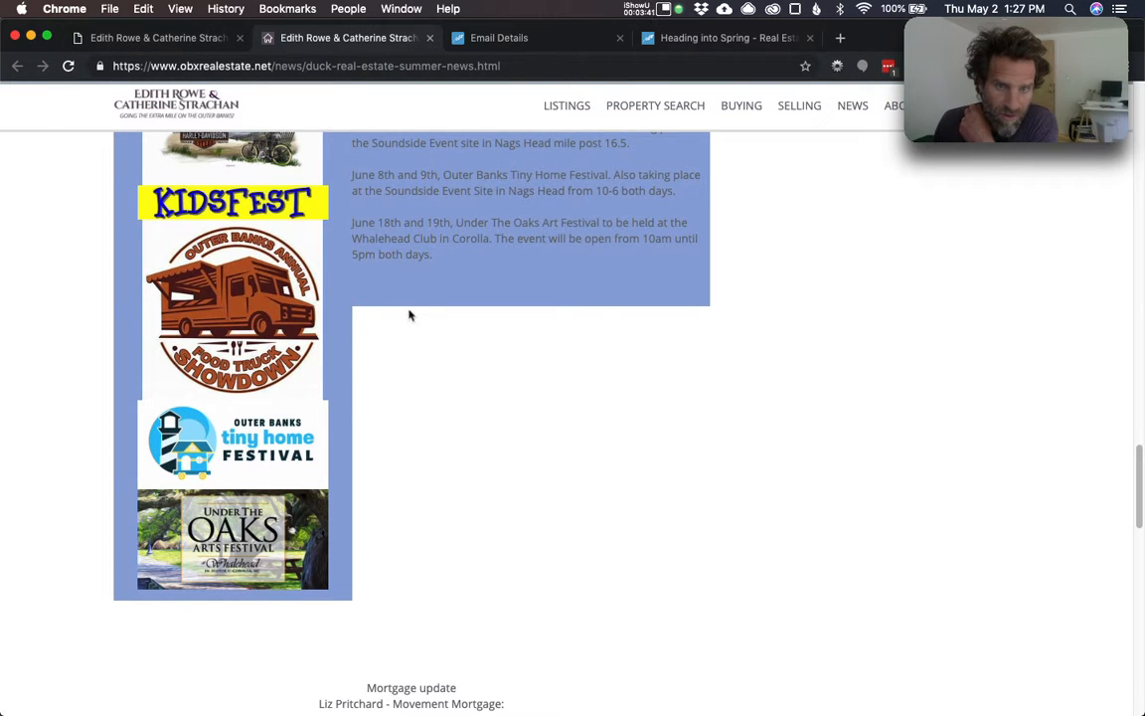
{"action": "scroll", "coordinate": [749, 493], "scroll_direction": "up", "scroll_amount": 9}
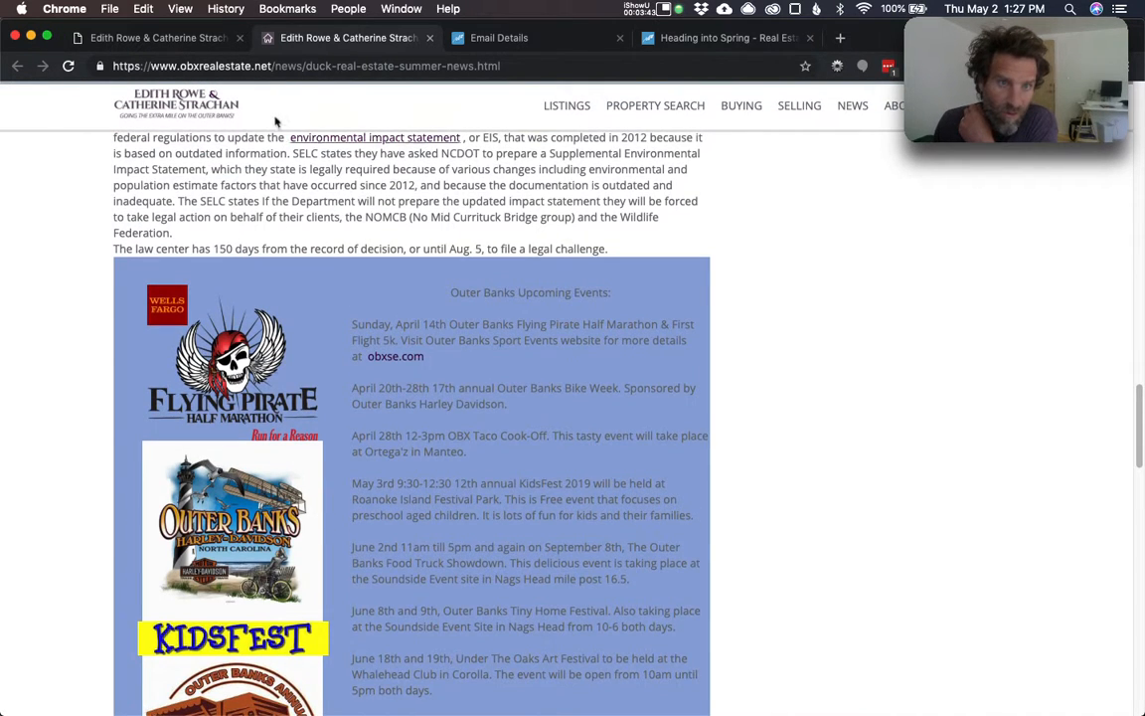
{"action": "left_click", "coordinate": [203, 40]}
{"action": "scroll", "coordinate": [597, 448], "scroll_direction": "down", "scroll_amount": 10}
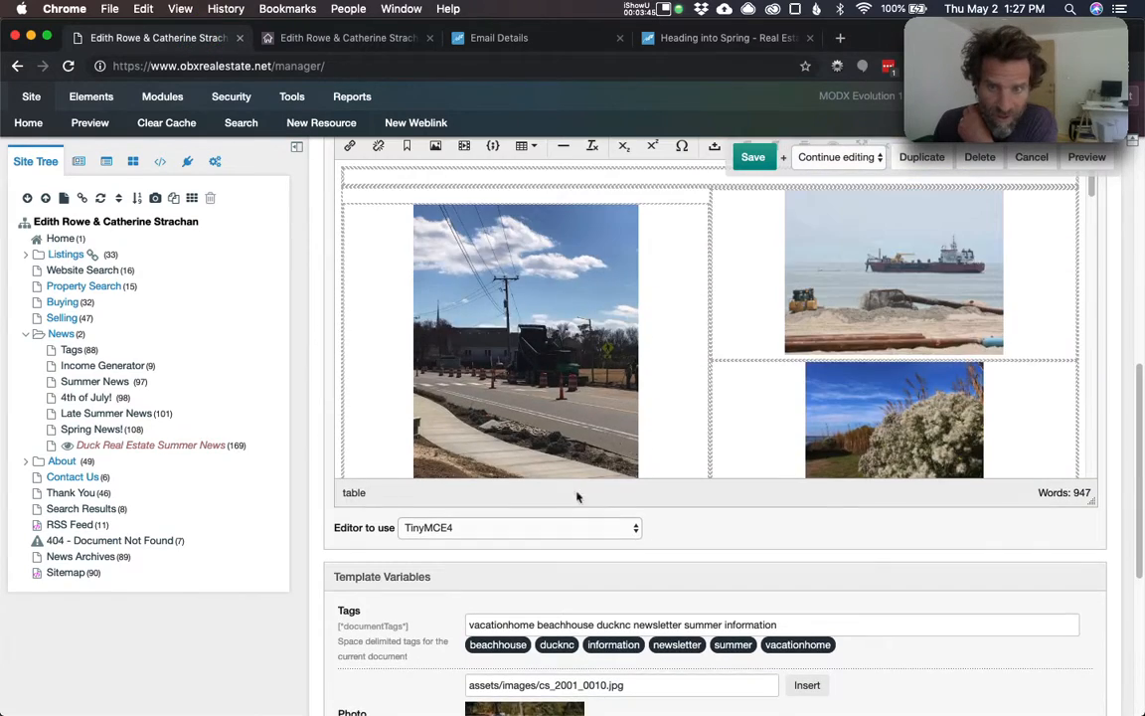
- Delete the Under The Oaks Arts Festival image from the events table and save
{"action": "scroll", "coordinate": [658, 358], "scroll_direction": "down", "scroll_amount": 15}
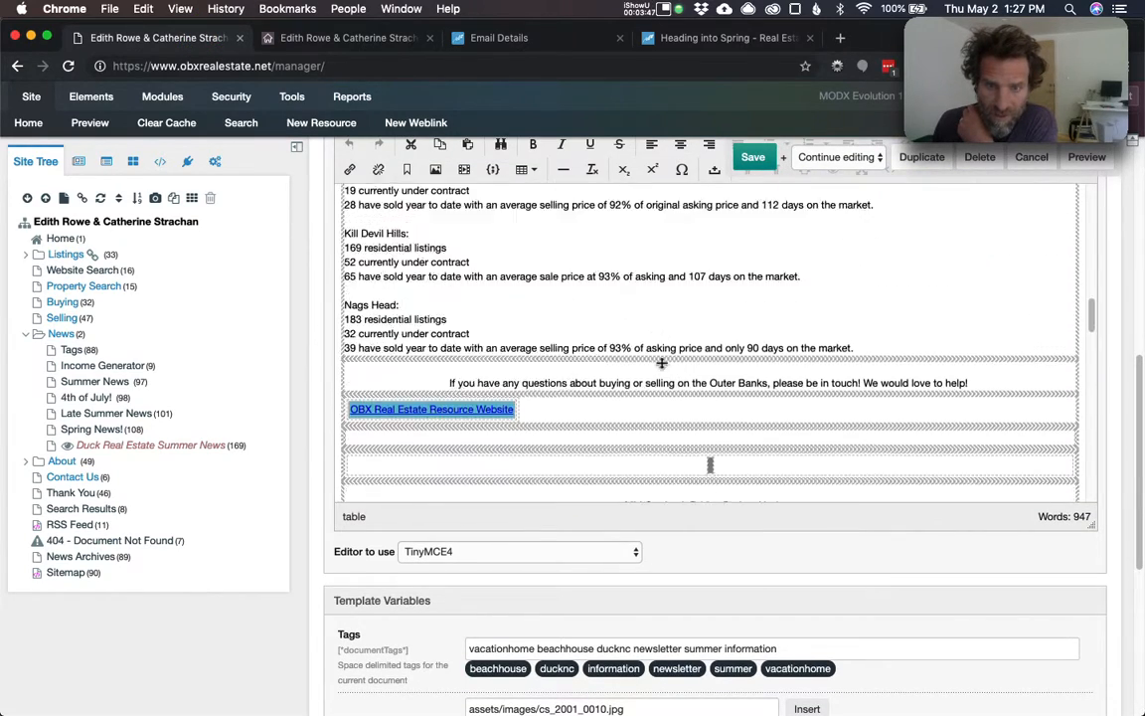
{"action": "scroll", "coordinate": [651, 363], "scroll_direction": "down", "scroll_amount": 3}
{"action": "right_click", "coordinate": [601, 304]}
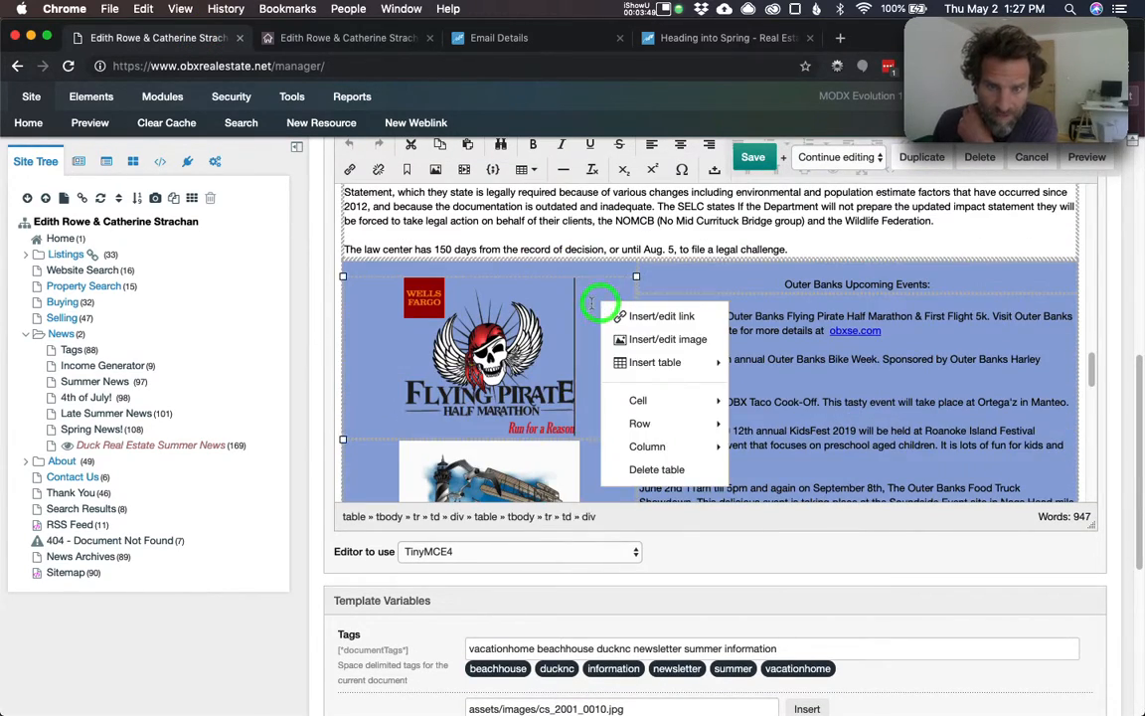
{"action": "left_click", "coordinate": [751, 336]}
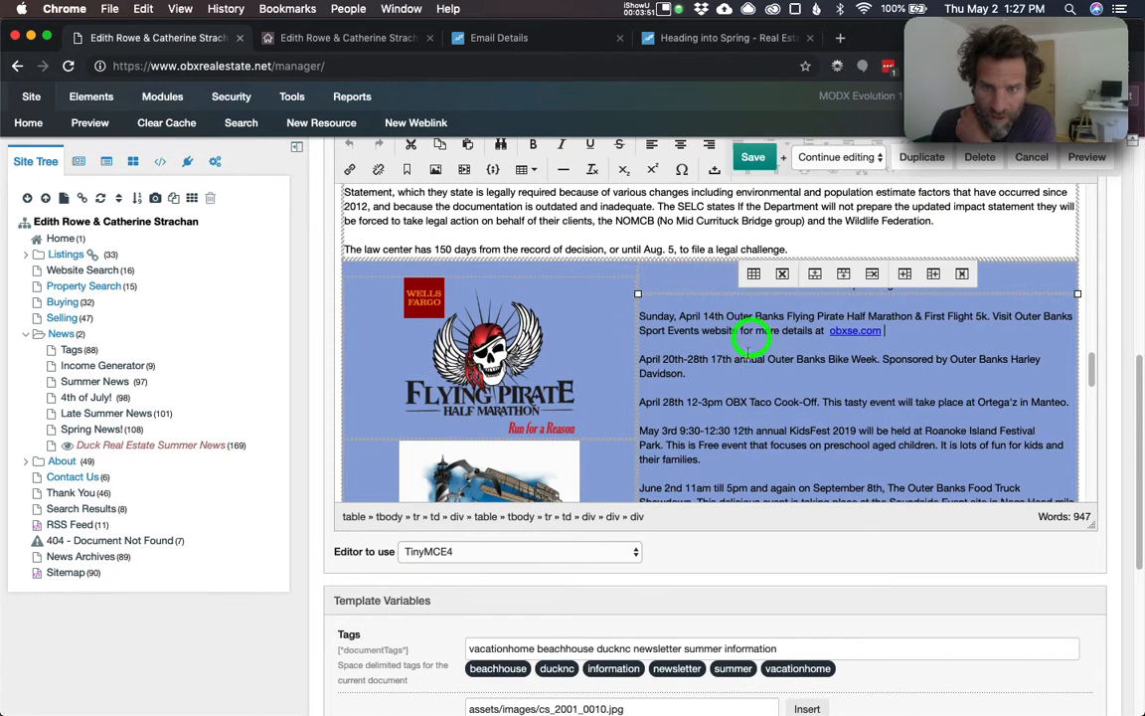
{"action": "scroll", "coordinate": [751, 343], "scroll_direction": "down", "scroll_amount": 5}
{"action": "scroll", "coordinate": [584, 455], "scroll_direction": "down", "scroll_amount": 3}
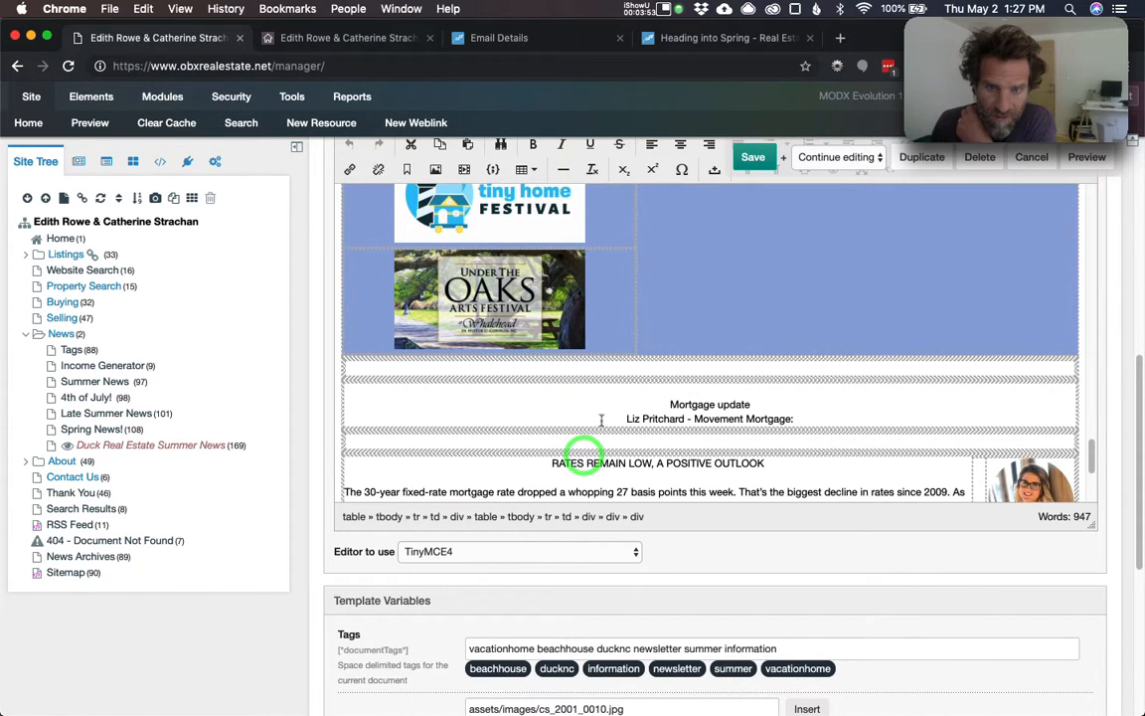
{"action": "left_click", "coordinate": [612, 323]}
{"action": "key", "text": "BackSpace"}
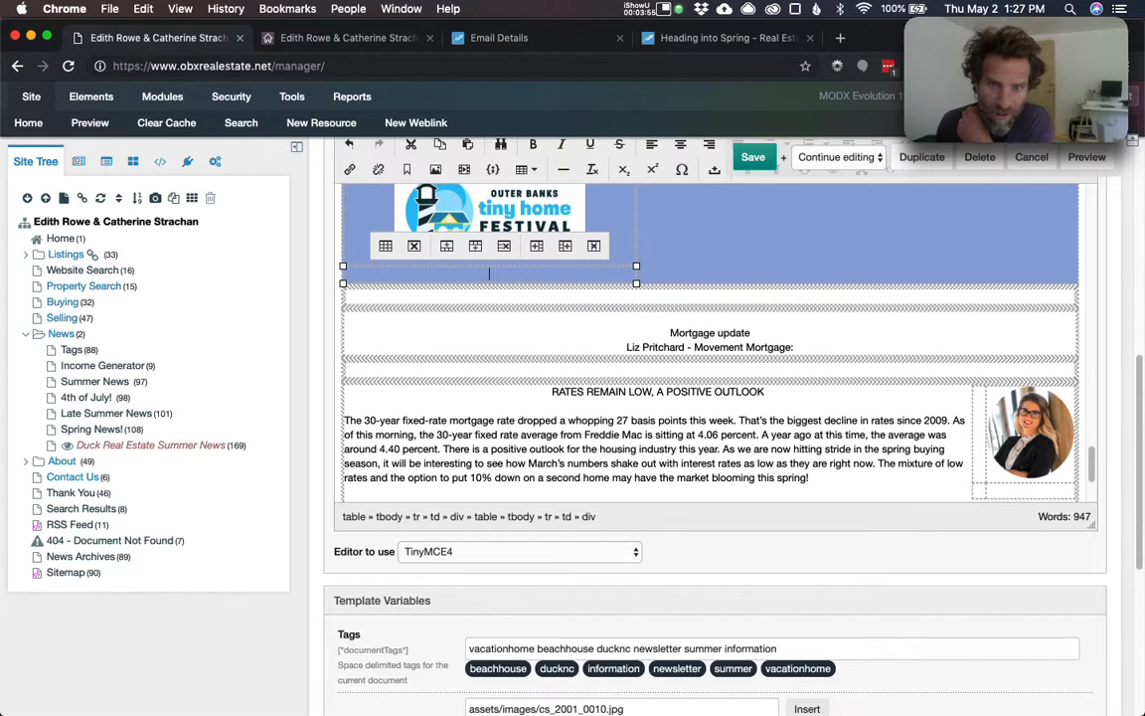
{"action": "left_click", "coordinate": [752, 158]}
- Reload the live news page to confirm the Oaks image is gone, then return to the manager
{"action": "left_click", "coordinate": [321, 34]}
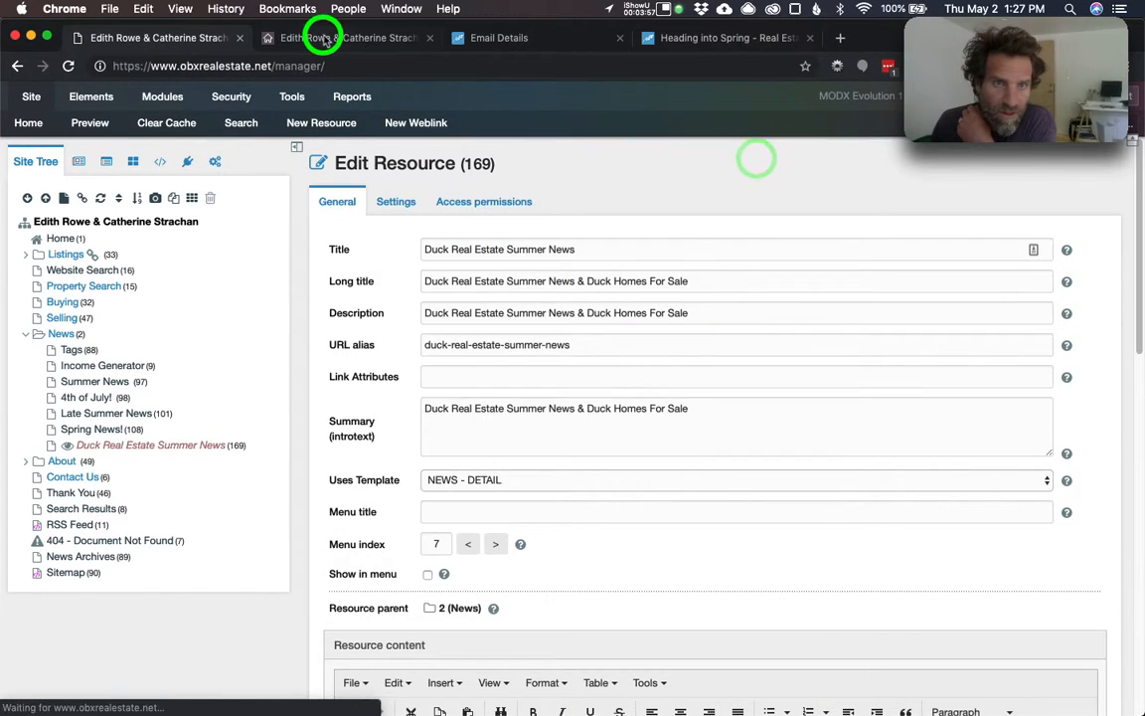
{"action": "left_click", "coordinate": [67, 67]}
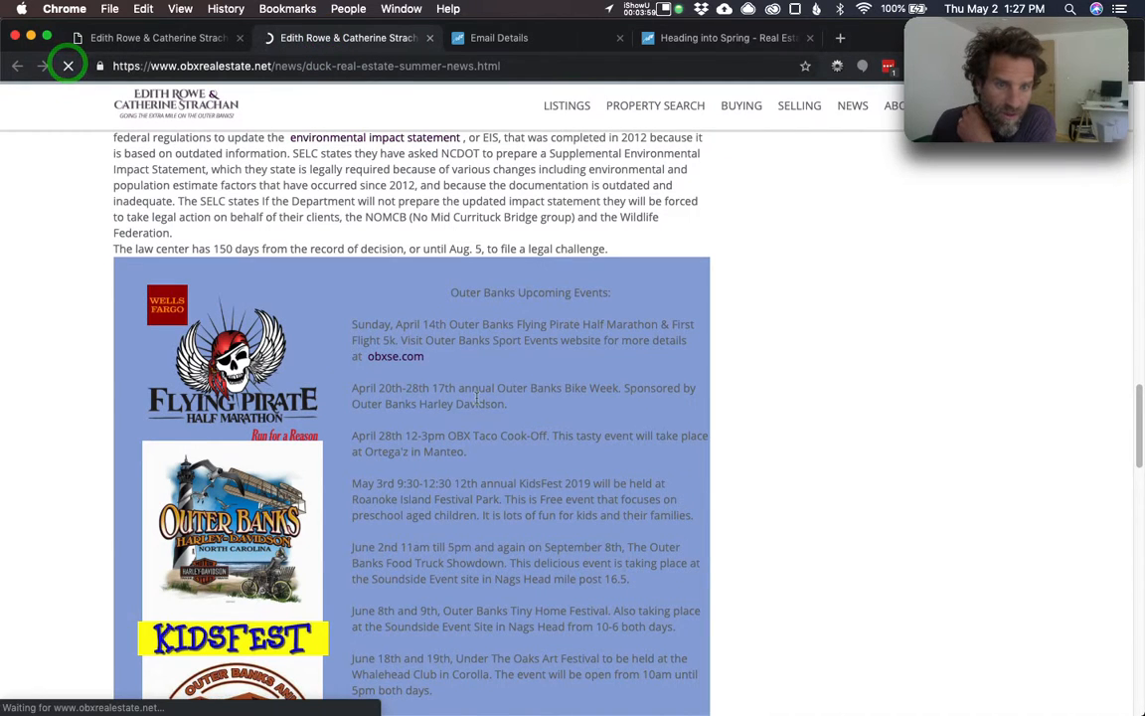
{"action": "scroll", "coordinate": [472, 431], "scroll_direction": "down", "scroll_amount": 5}
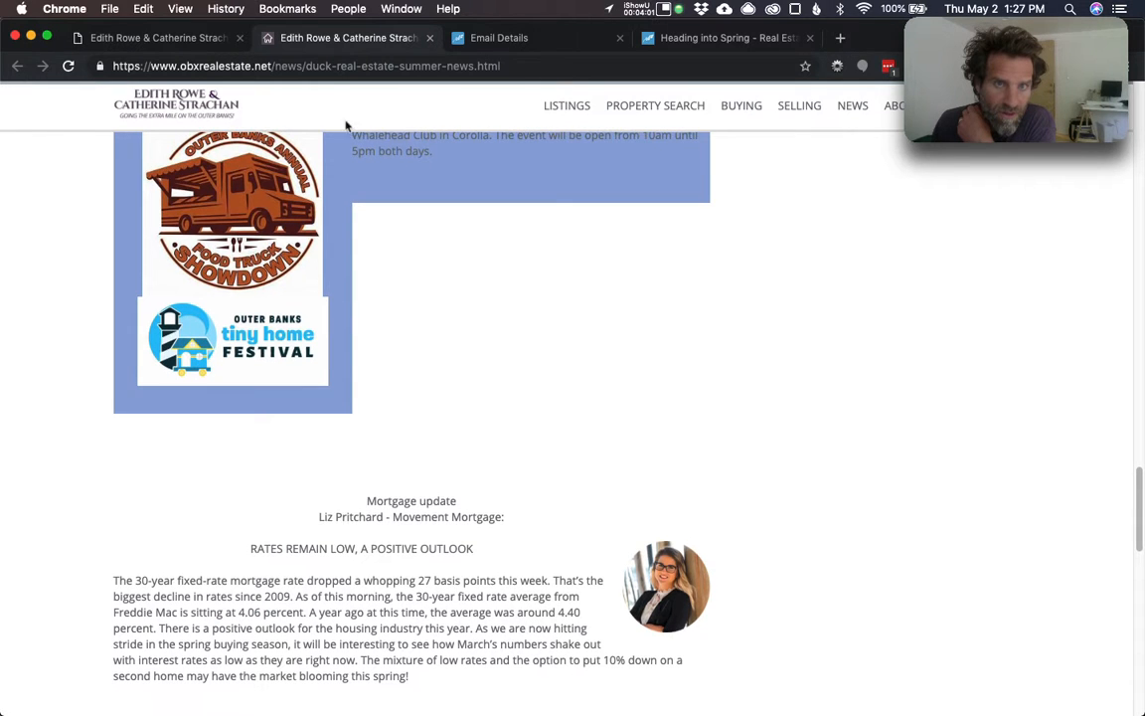
{"action": "left_click", "coordinate": [68, 66]}
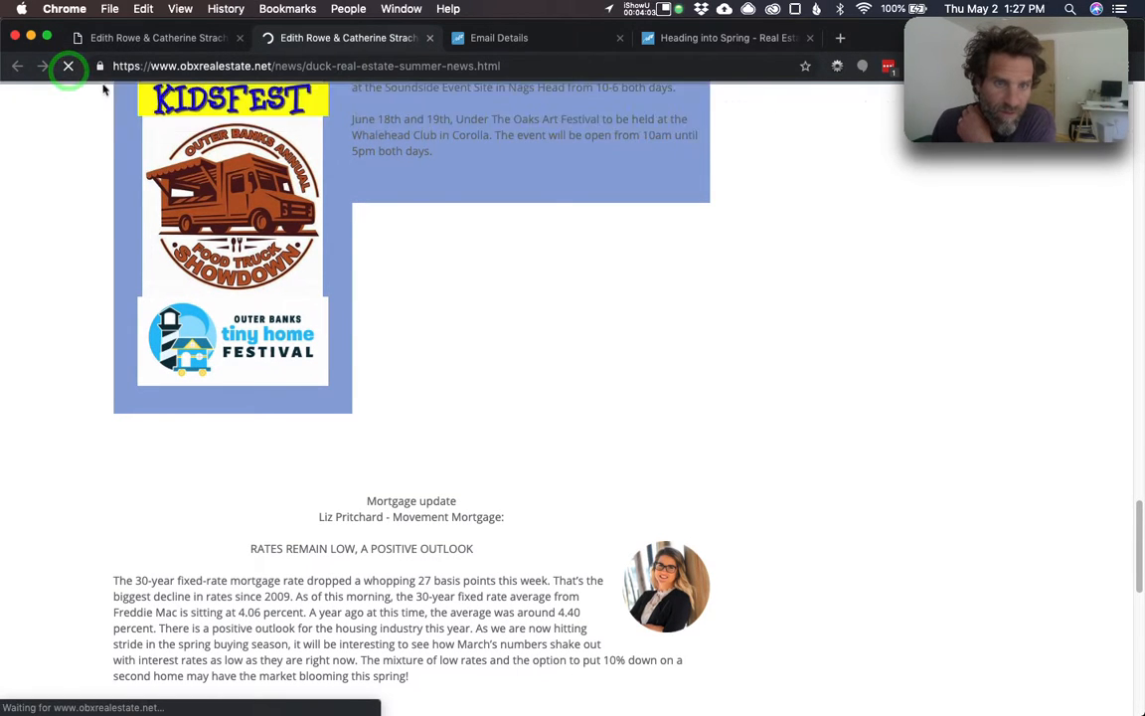
{"action": "left_click", "coordinate": [142, 40]}
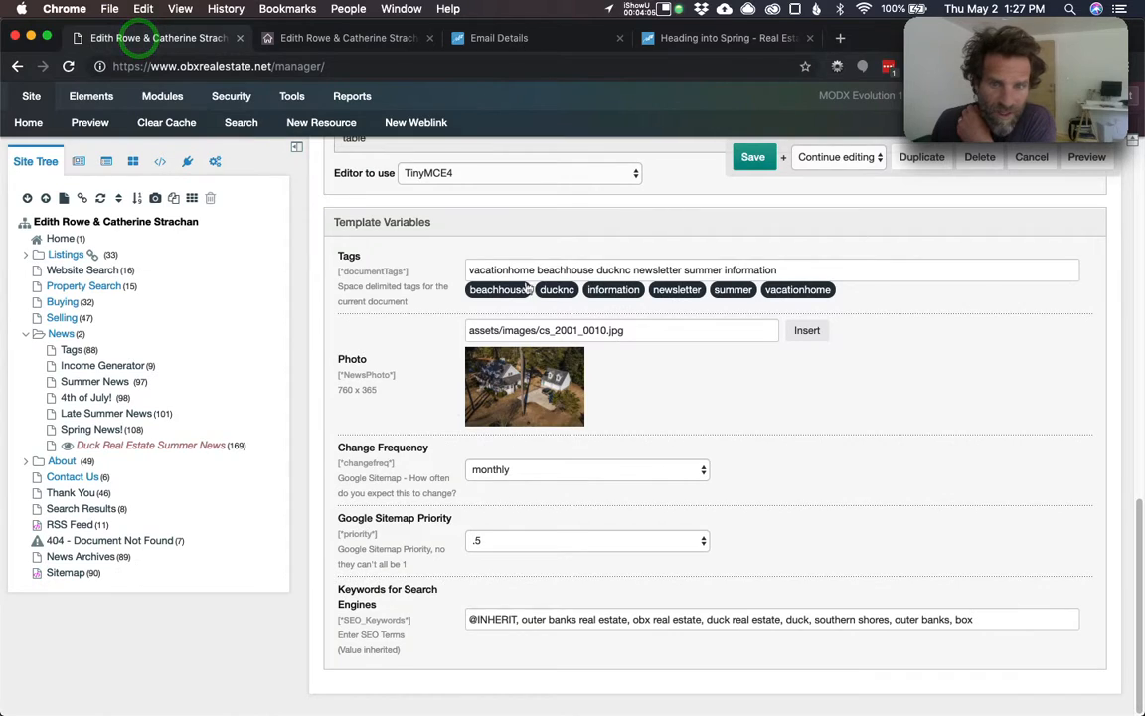
- Delete the Outer Banks Tiny Home Festival image and save the resource
{"action": "scroll", "coordinate": [527, 288], "scroll_direction": "up", "scroll_amount": 10}
{"action": "scroll", "coordinate": [571, 353], "scroll_direction": "down", "scroll_amount": 15}
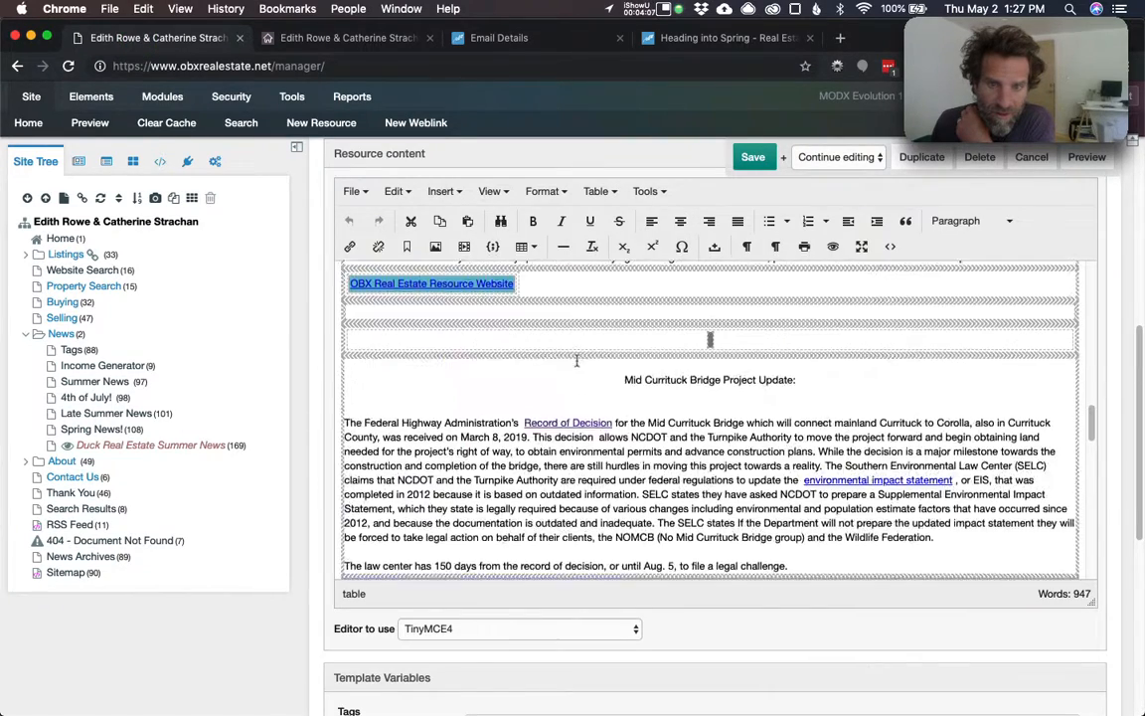
{"action": "scroll", "coordinate": [575, 361], "scroll_direction": "up", "scroll_amount": 10}
{"action": "left_click", "coordinate": [593, 372]}
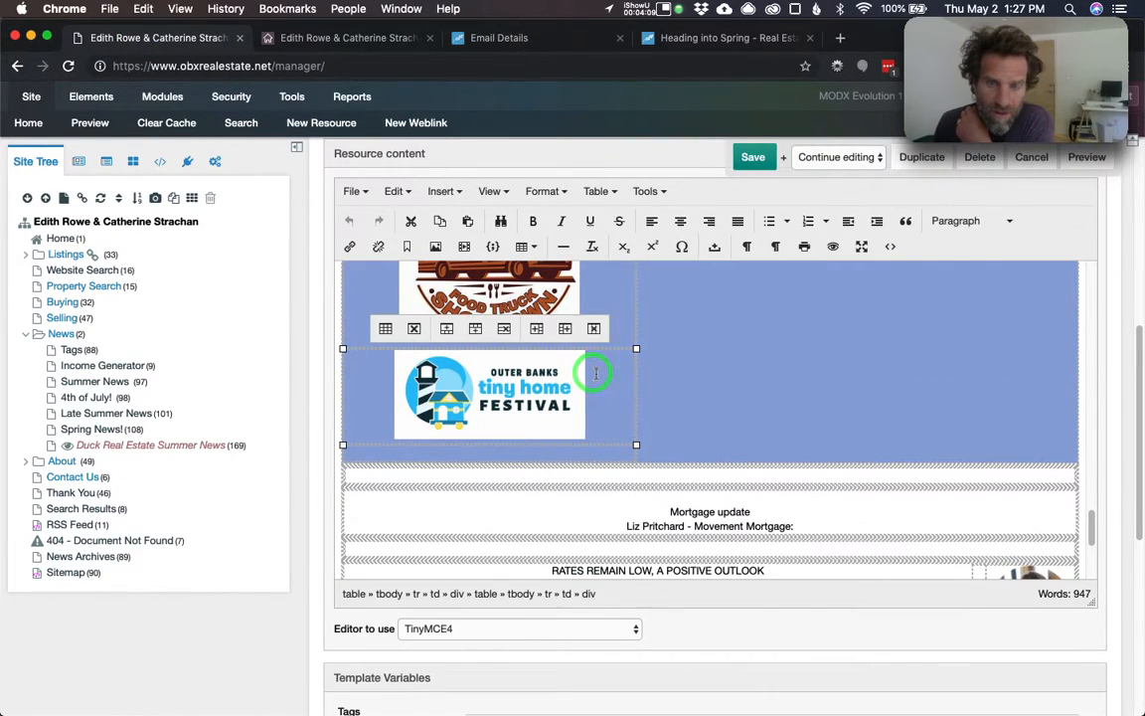
{"action": "key", "text": "BackSpace"}
{"action": "left_click", "coordinate": [752, 157]}
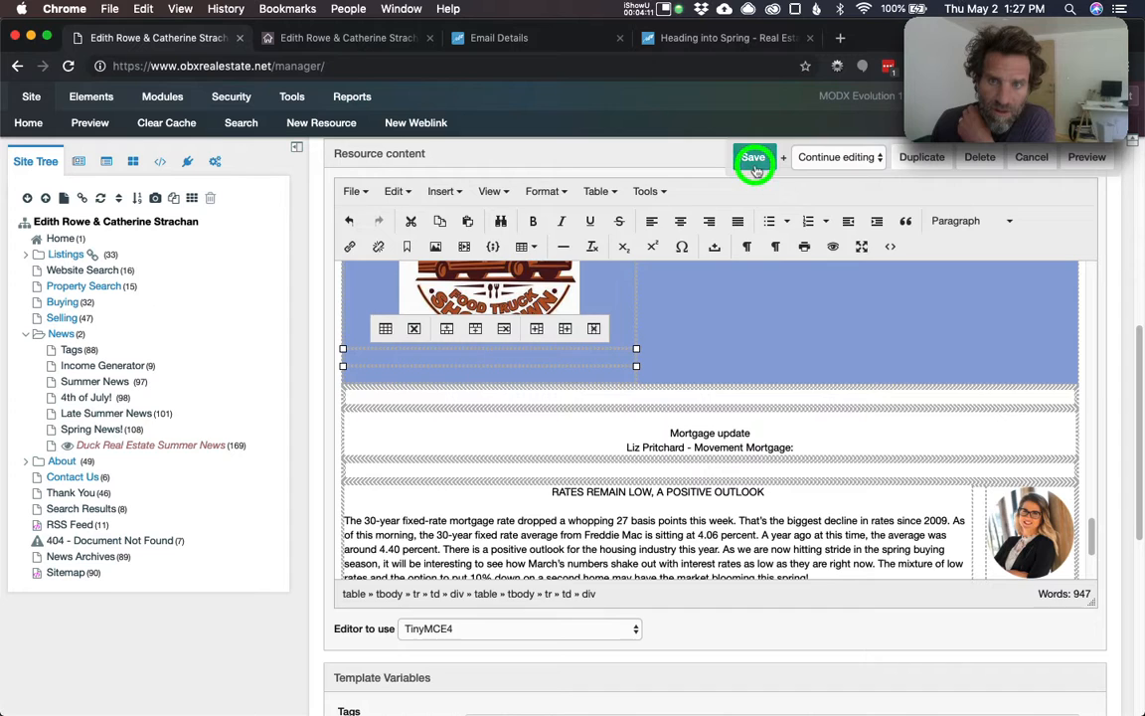
- Reload the live article to verify the Tiny Home image's removal, then return to the manager
{"action": "left_click", "coordinate": [337, 37]}
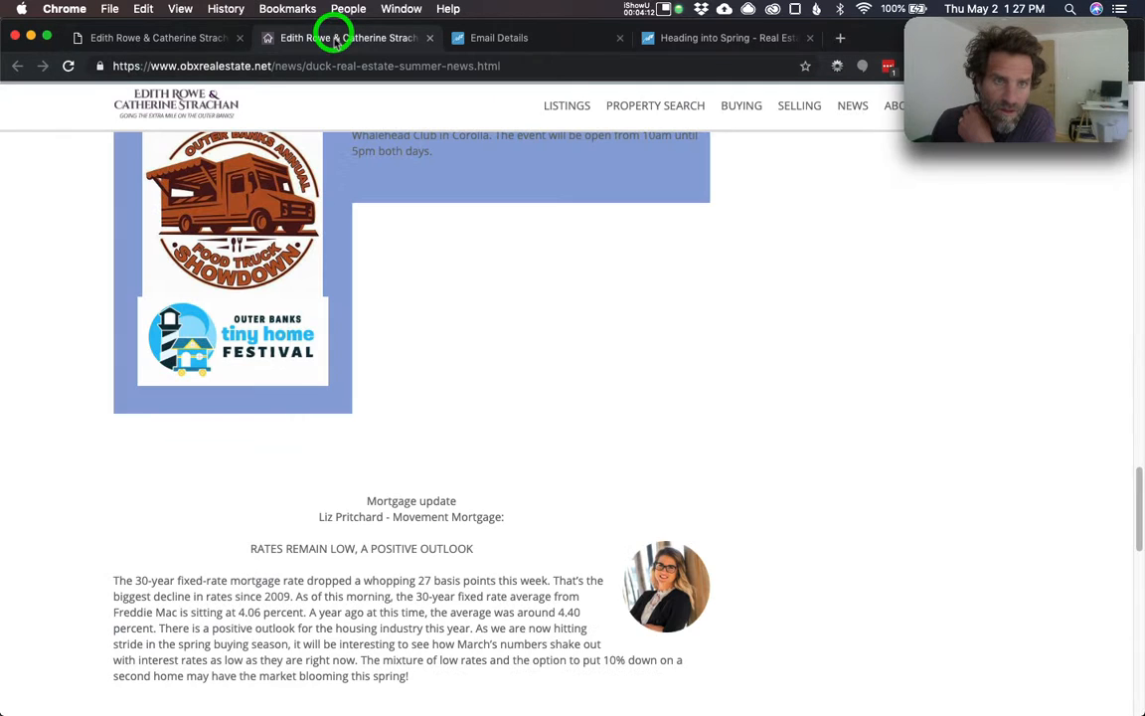
{"action": "left_click", "coordinate": [67, 66]}
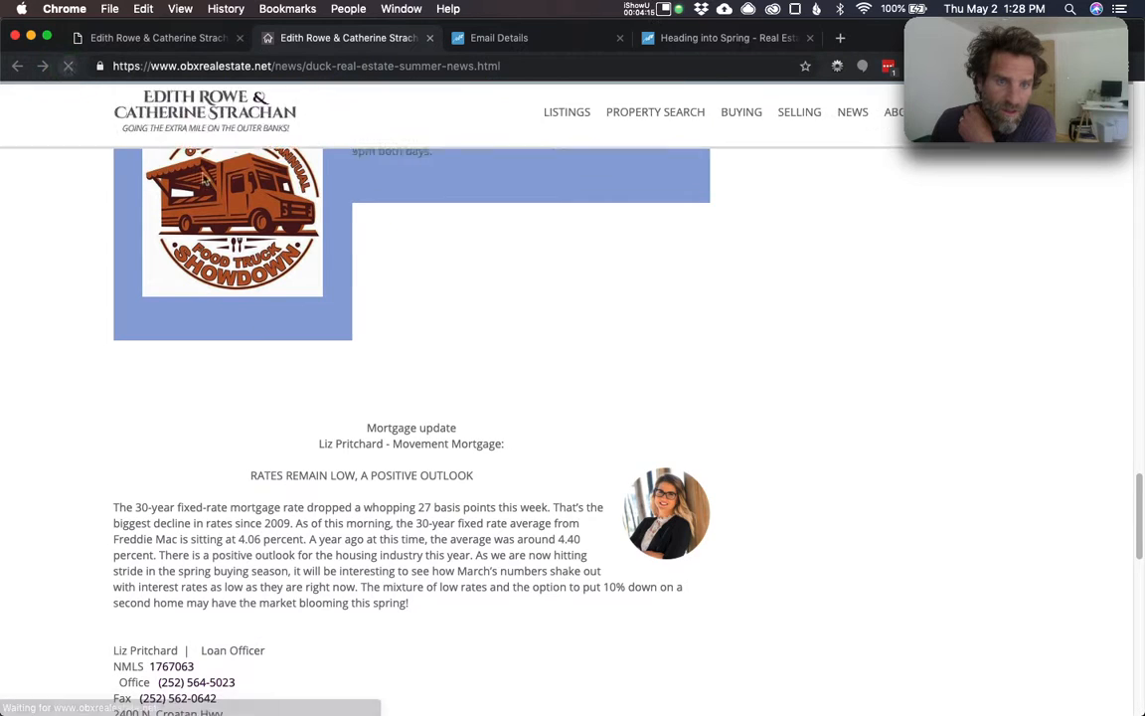
{"action": "scroll", "coordinate": [203, 179], "scroll_direction": "up", "scroll_amount": 5}
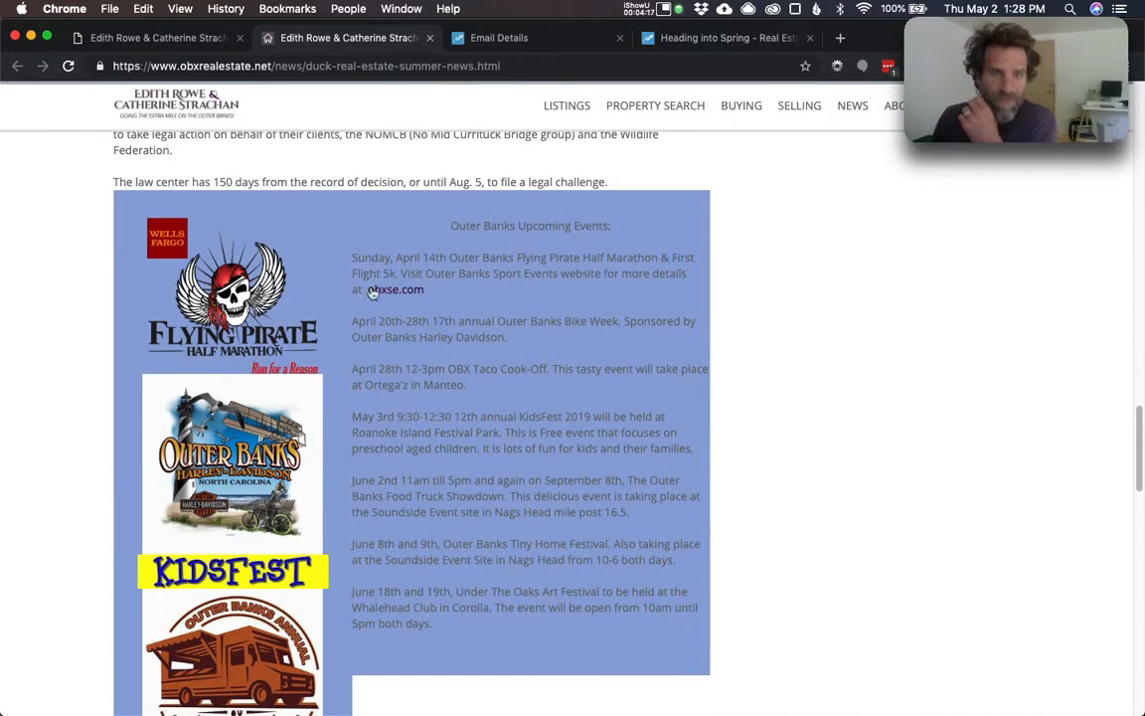
{"action": "scroll", "coordinate": [425, 383], "scroll_direction": "down", "scroll_amount": 10}
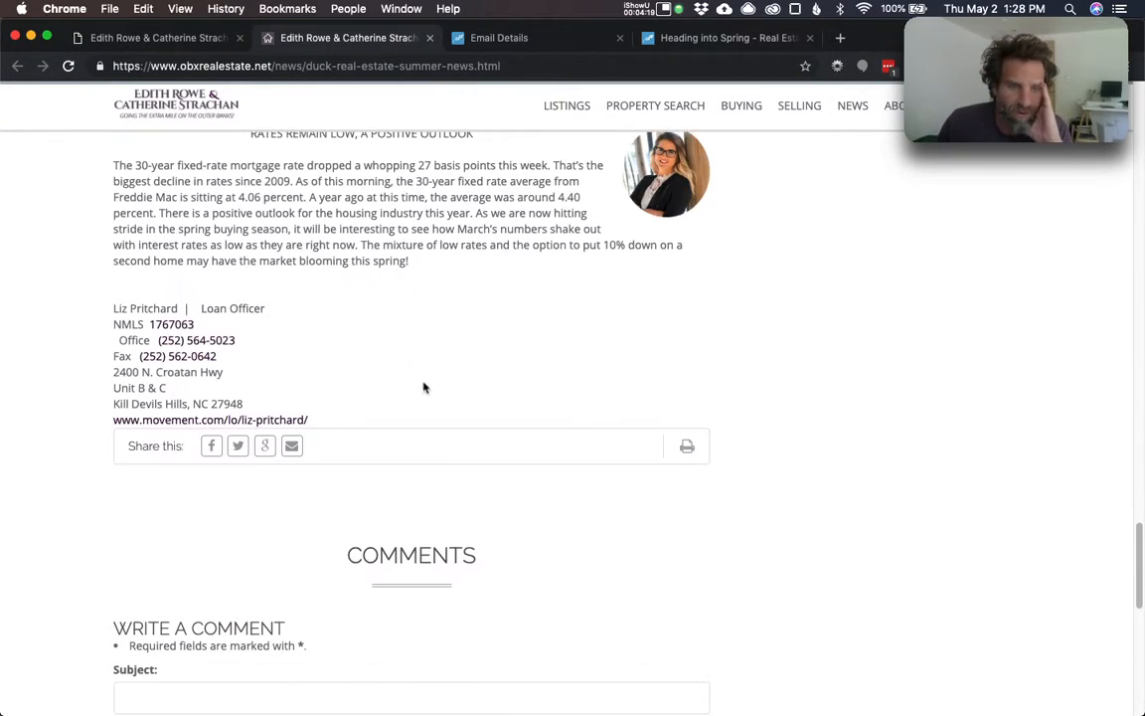
{"action": "scroll", "coordinate": [424, 387], "scroll_direction": "down", "scroll_amount": 10}
{"action": "scroll", "coordinate": [428, 378], "scroll_direction": "up", "scroll_amount": 20}
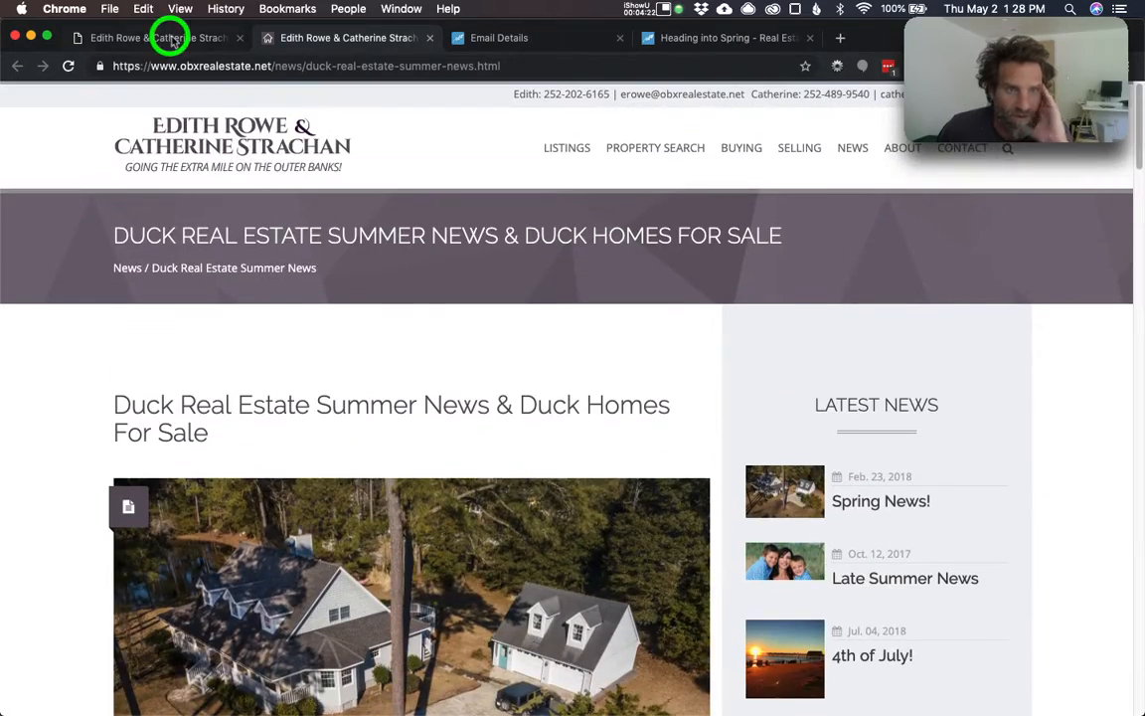
{"action": "left_click", "coordinate": [171, 39]}
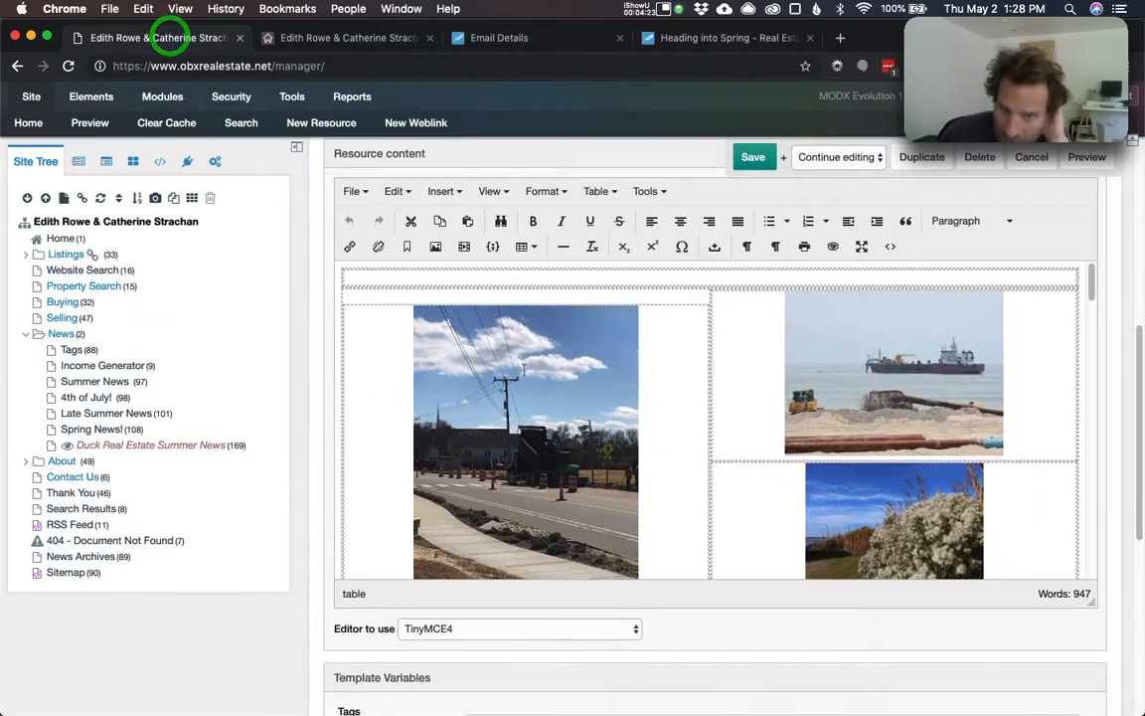
- Replace the Photo template variable with fireworks.jpg from the news-photos folder
{"action": "scroll", "coordinate": [840, 546], "scroll_direction": "down", "scroll_amount": 5}
{"action": "scroll", "coordinate": [841, 546], "scroll_direction": "down", "scroll_amount": 10}
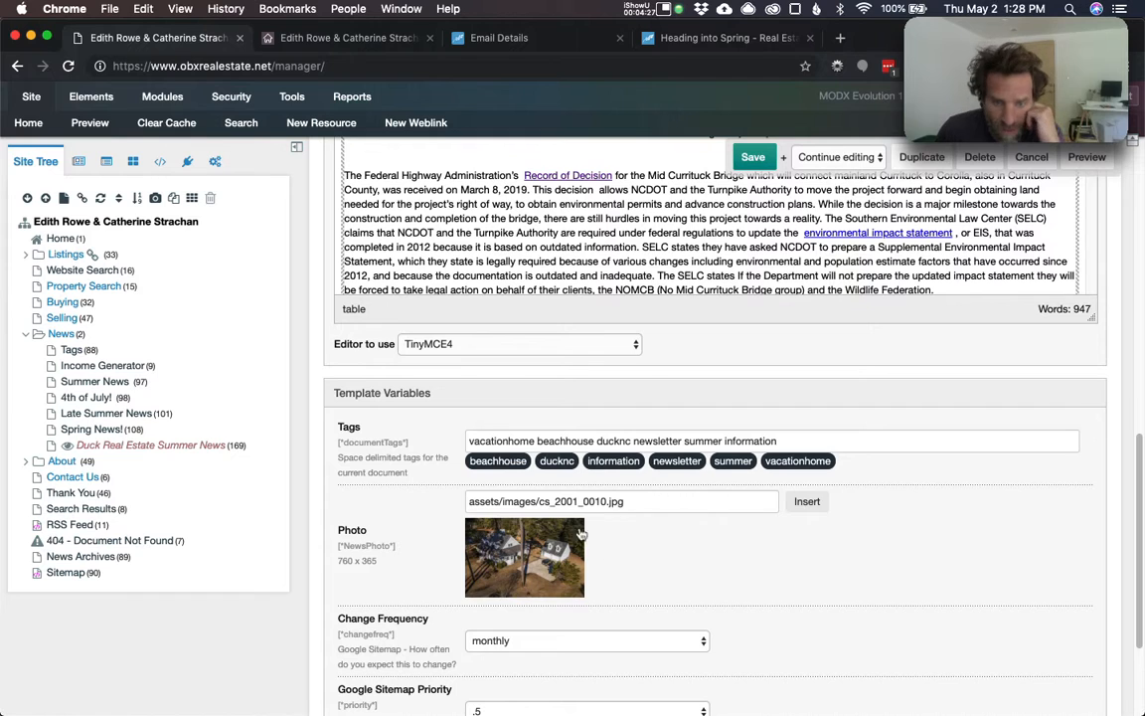
{"action": "left_click", "coordinate": [809, 504]}
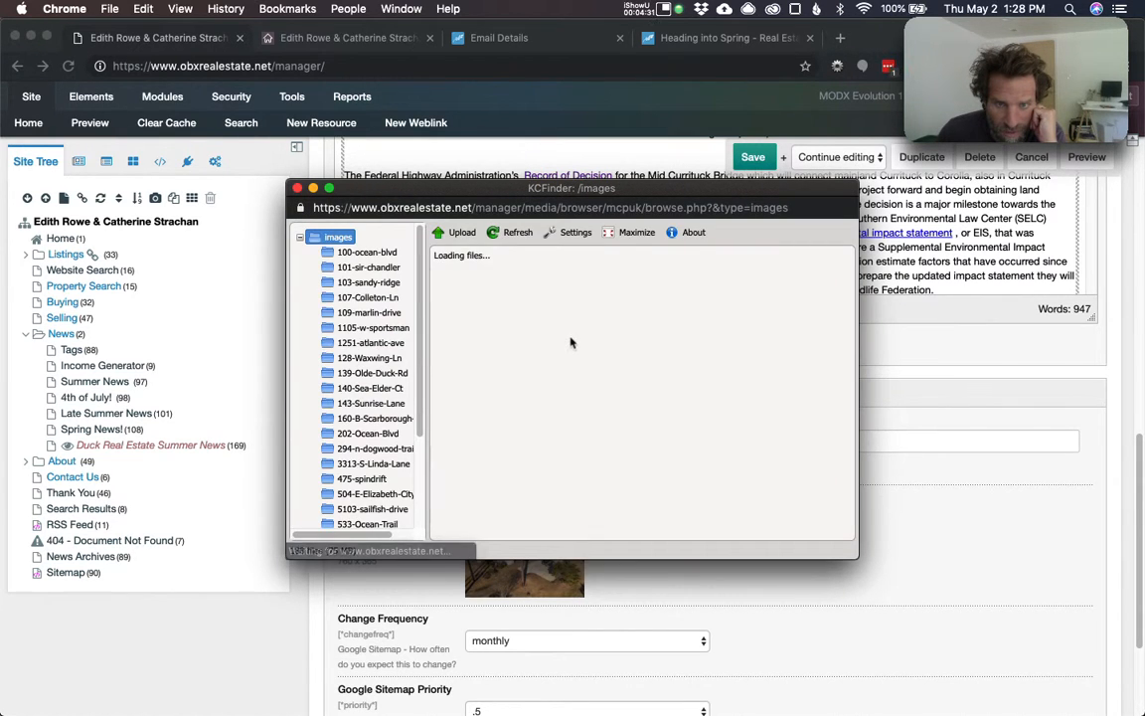
{"action": "scroll", "coordinate": [352, 435], "scroll_direction": "down", "scroll_amount": 5}
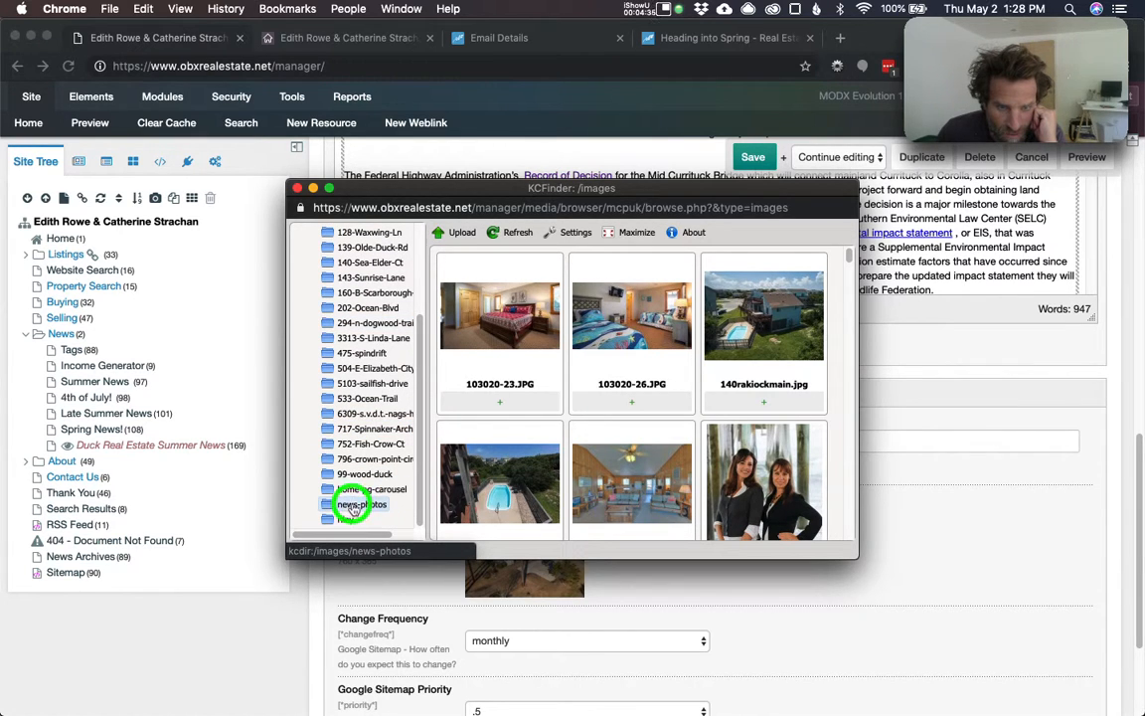
{"action": "left_click", "coordinate": [388, 502]}
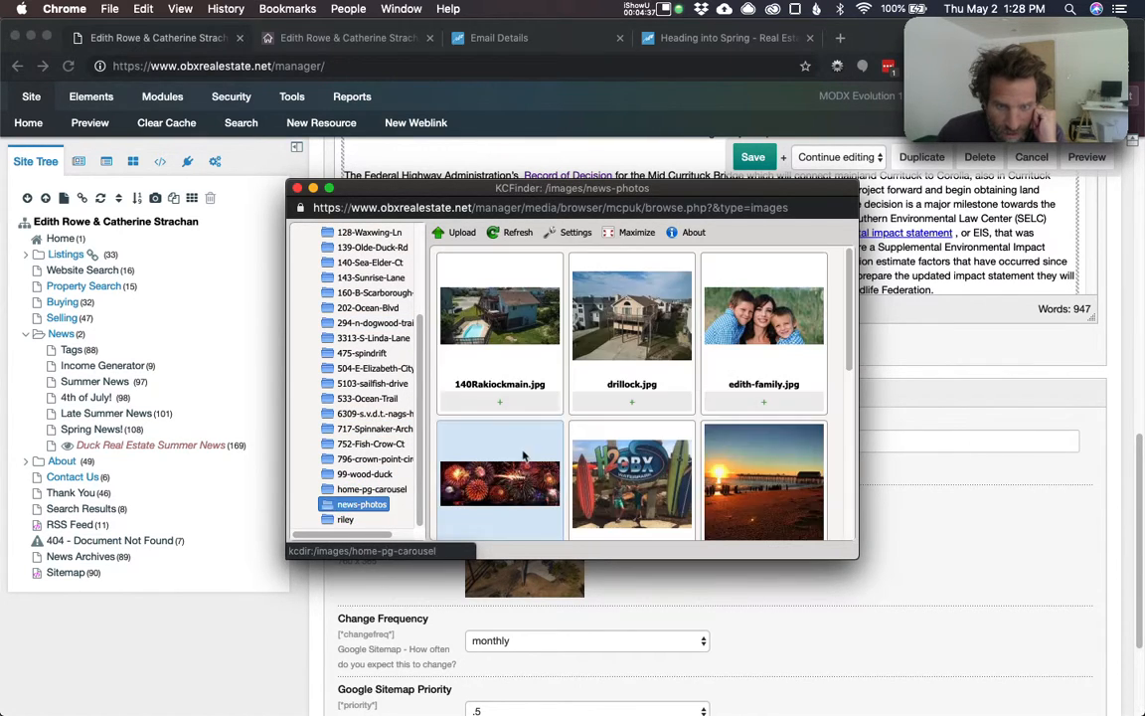
{"action": "left_click", "coordinate": [488, 483]}
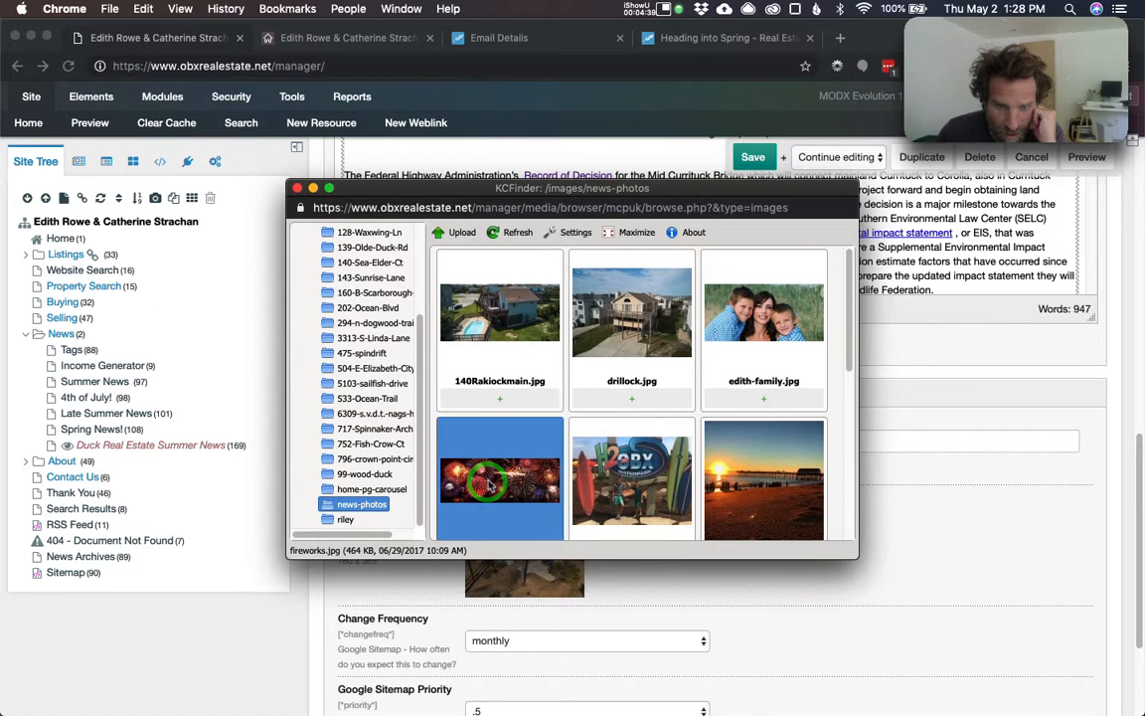
{"action": "double_click", "coordinate": [488, 483]}
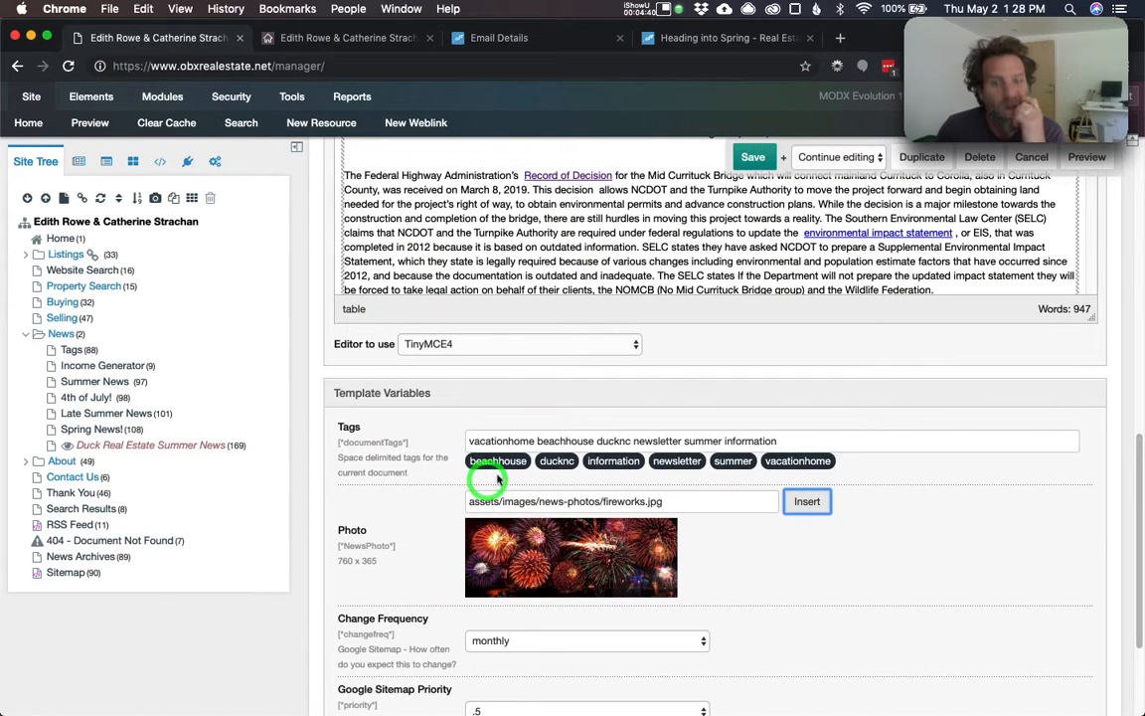
- Save resource 169 with the new photo and return to the live article page
{"action": "left_click", "coordinate": [757, 157]}
{"action": "scroll", "coordinate": [708, 348], "scroll_direction": "down", "scroll_amount": 10}
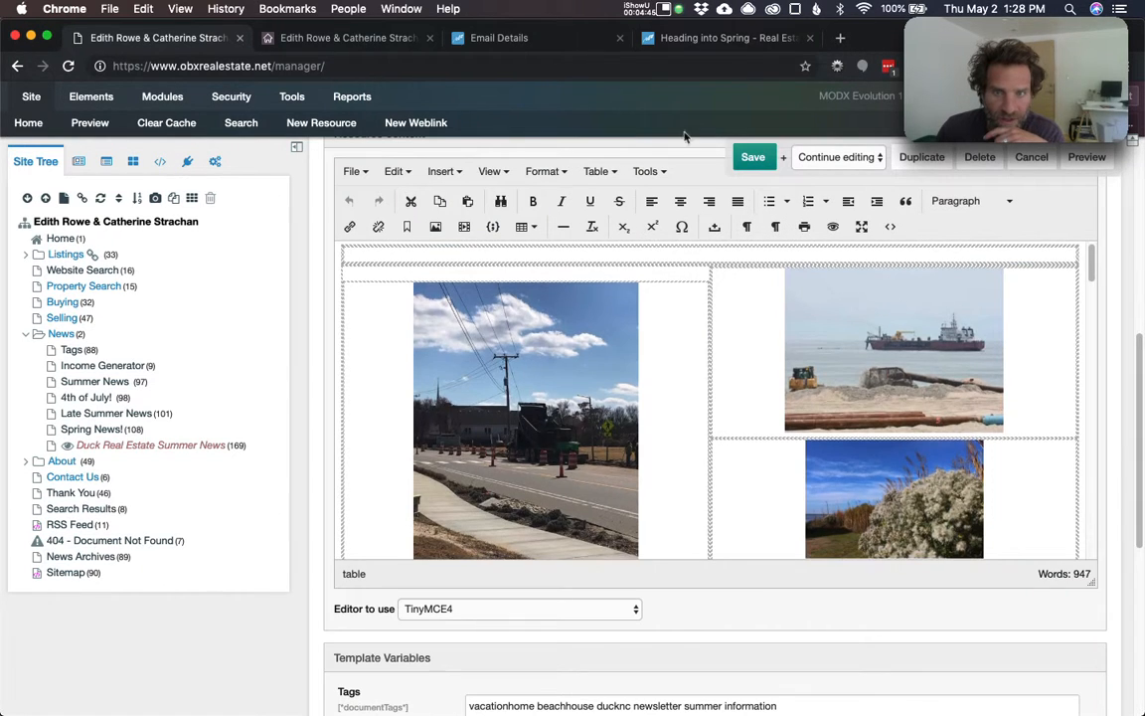
{"action": "scroll", "coordinate": [718, 419], "scroll_direction": "down", "scroll_amount": 15}
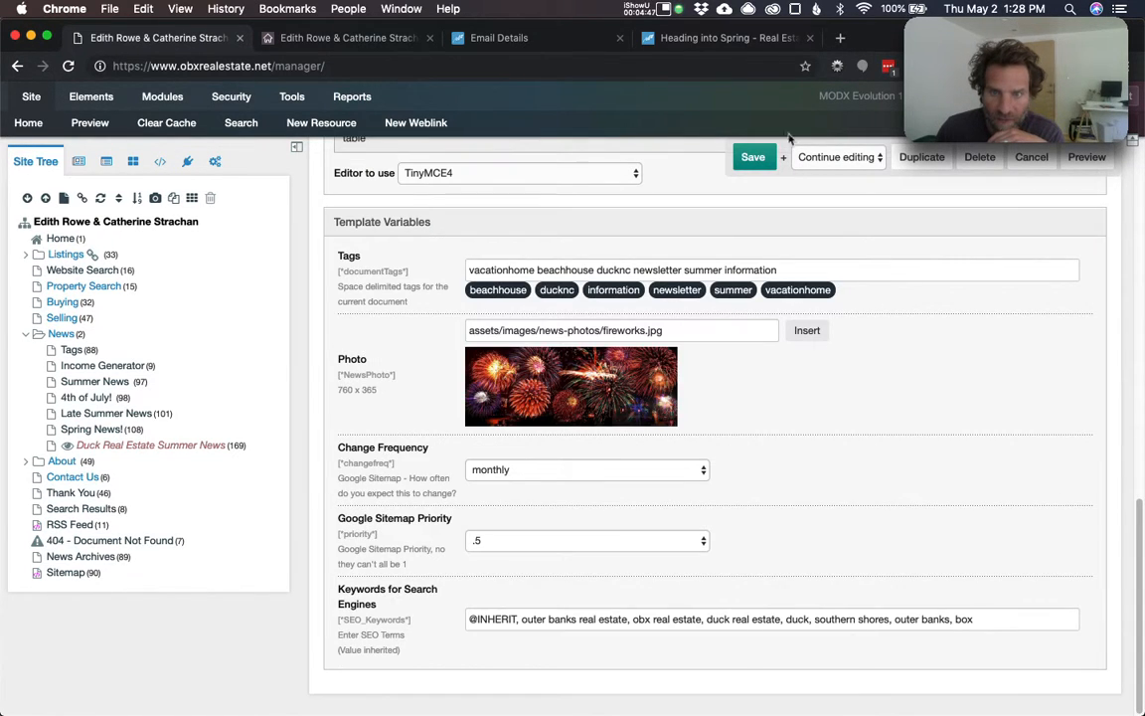
{"action": "left_click", "coordinate": [761, 156]}
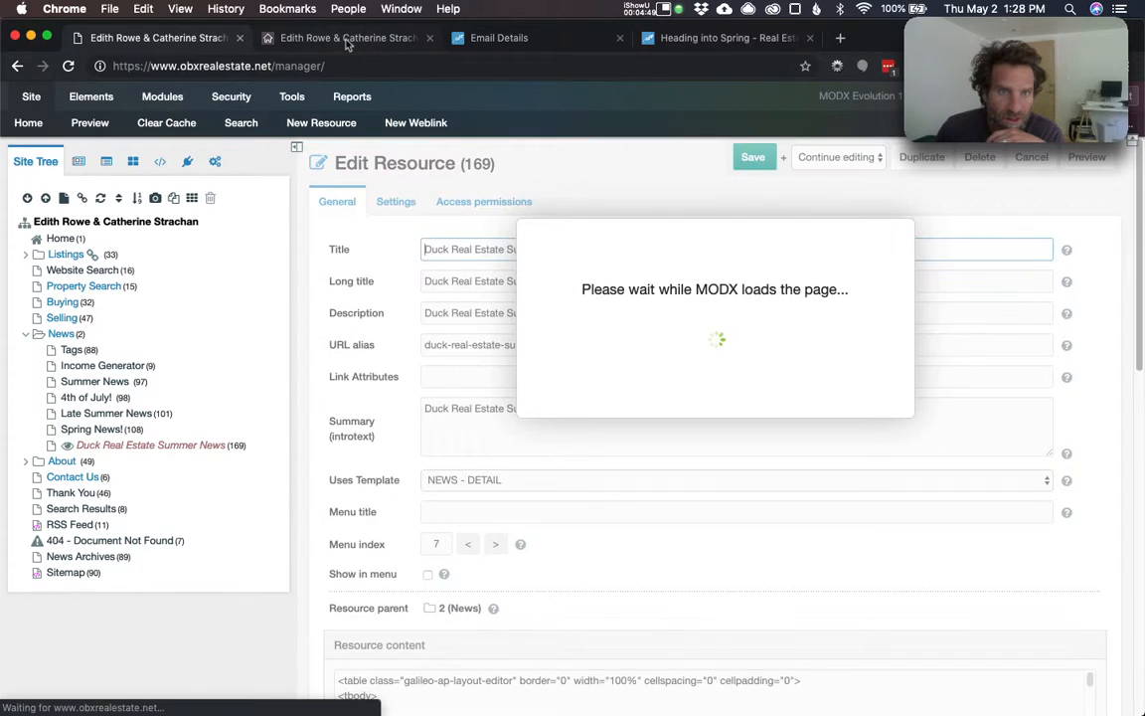
{"action": "left_click", "coordinate": [347, 40]}
- Reload the live article and confirm it now shows the fireworks photo
{"action": "left_click", "coordinate": [68, 67]}
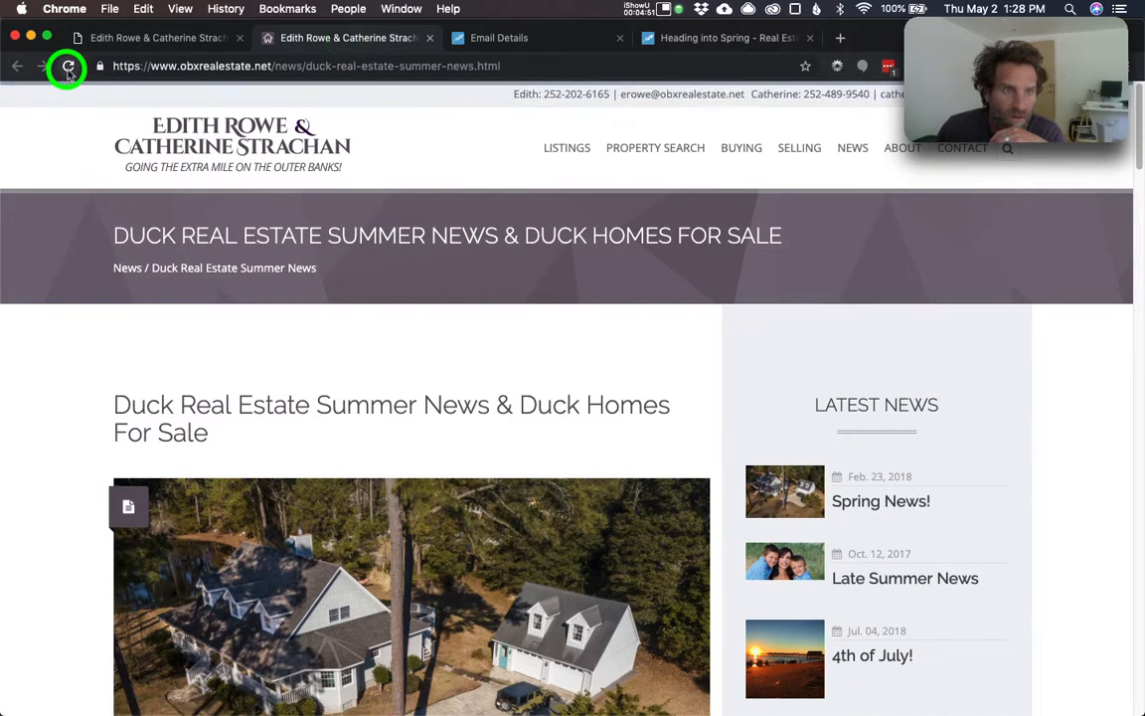
{"action": "scroll", "coordinate": [352, 545], "scroll_direction": "down", "scroll_amount": 4}
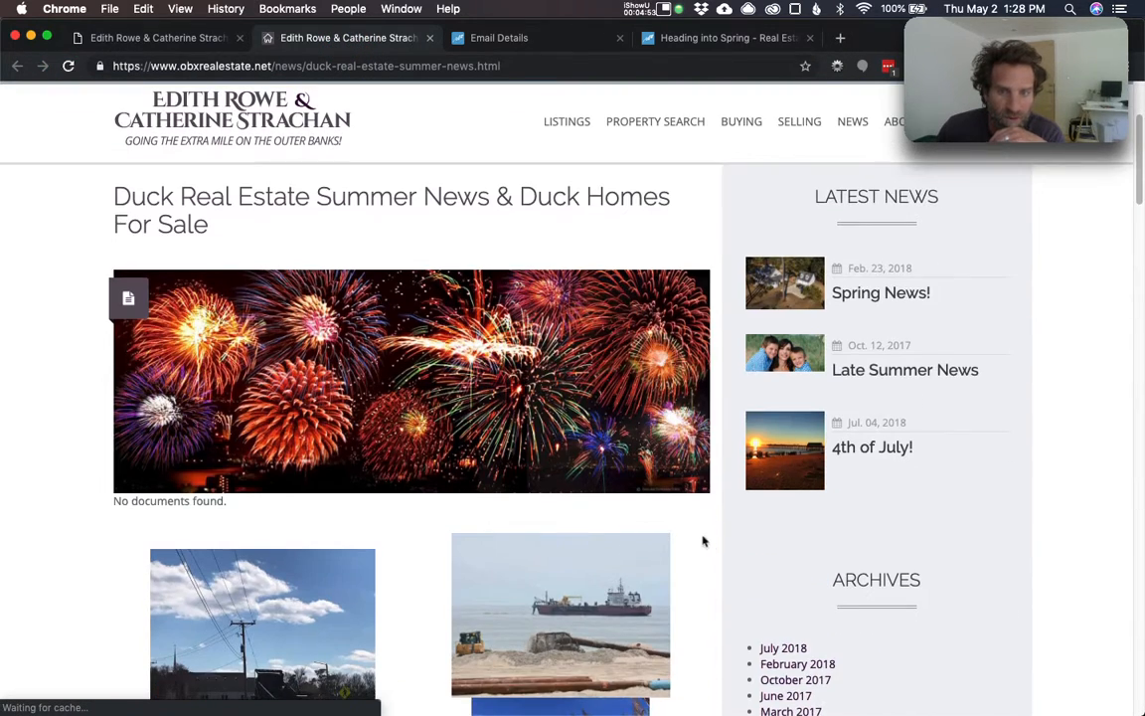
{"action": "scroll", "coordinate": [242, 416], "scroll_direction": "down", "scroll_amount": 6}
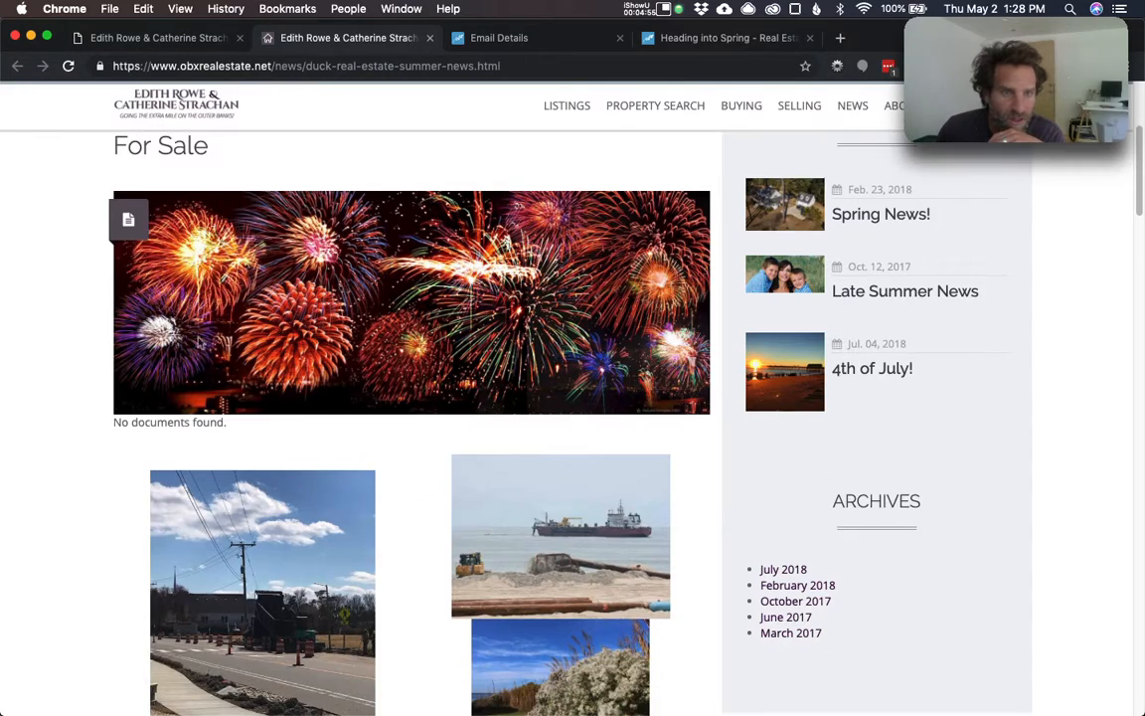
{"action": "scroll", "coordinate": [338, 437], "scroll_direction": "up", "scroll_amount": 10}
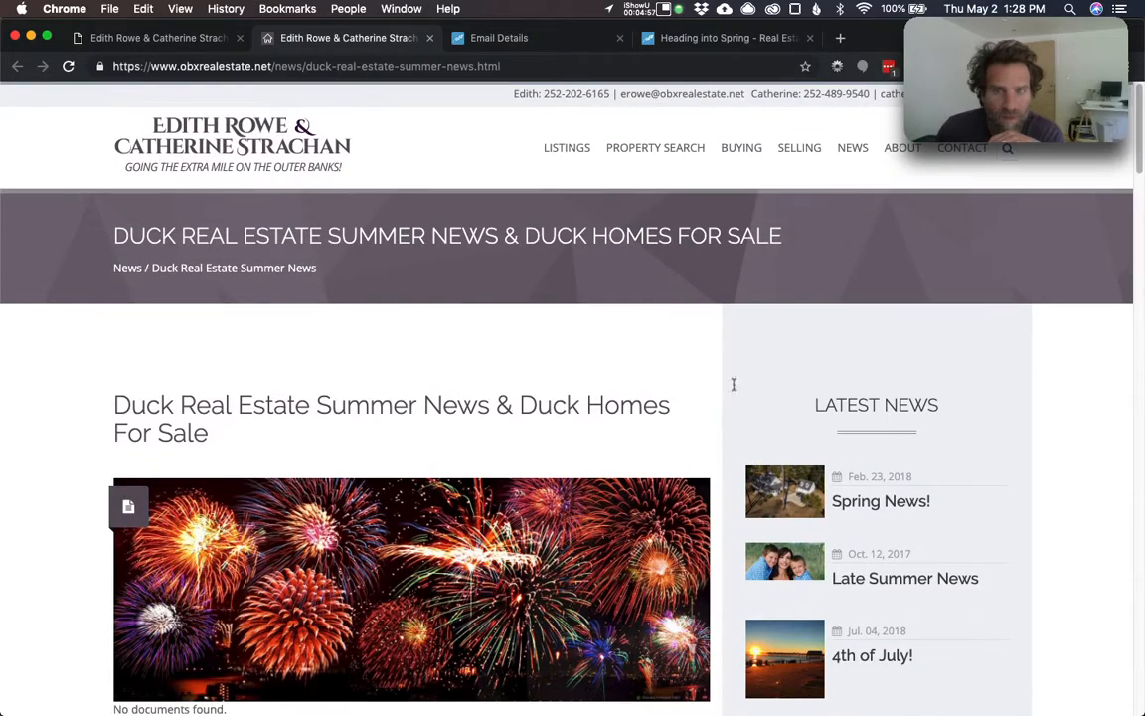
- Look over the site's News listing, then go back to the MODX manager
{"action": "left_click", "coordinate": [854, 149]}
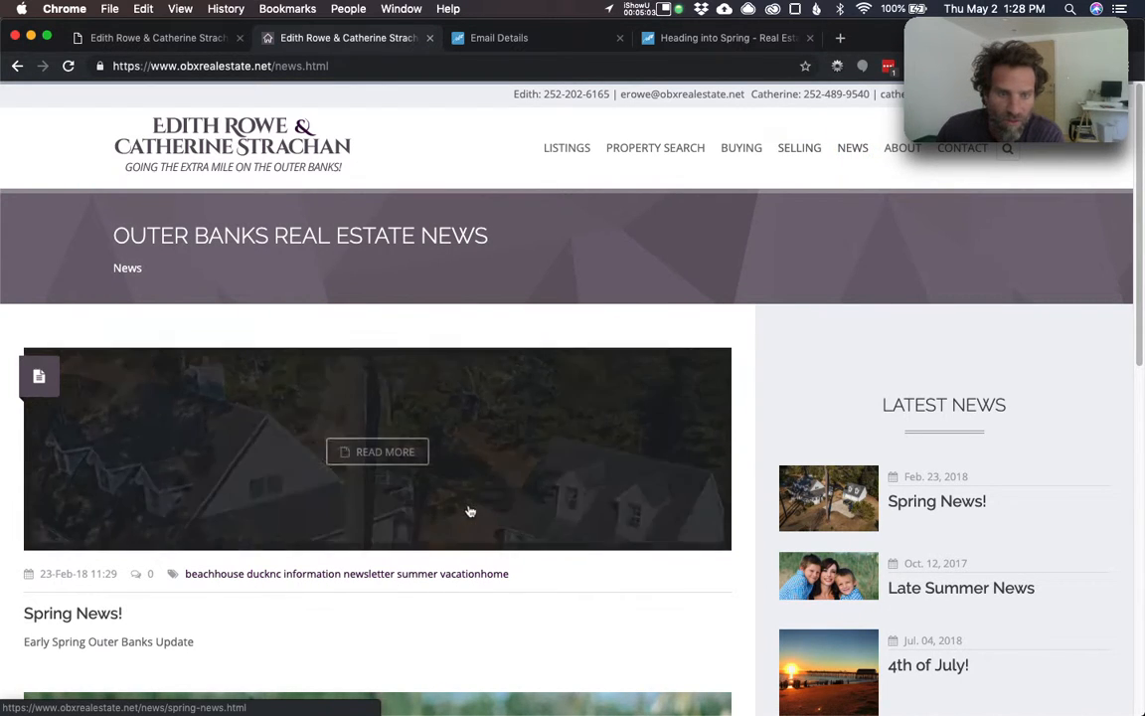
{"action": "scroll", "coordinate": [467, 511], "scroll_direction": "down", "scroll_amount": 5}
{"action": "scroll", "coordinate": [467, 511], "scroll_direction": "up", "scroll_amount": 5}
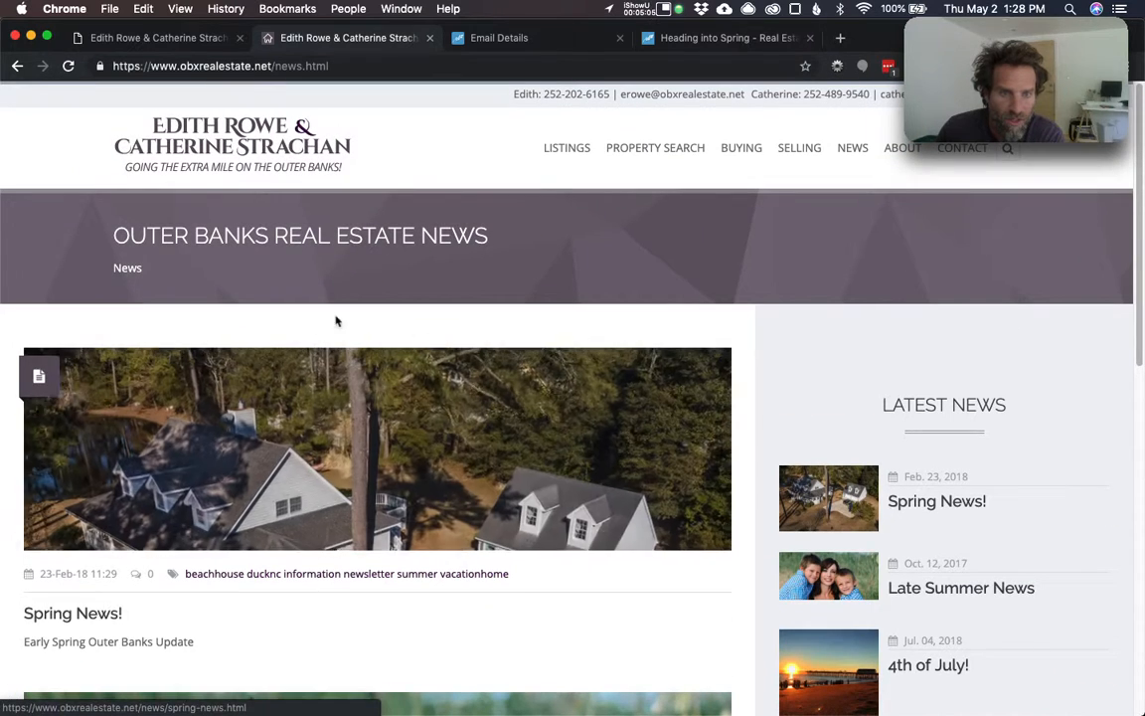
{"action": "left_click", "coordinate": [198, 37]}
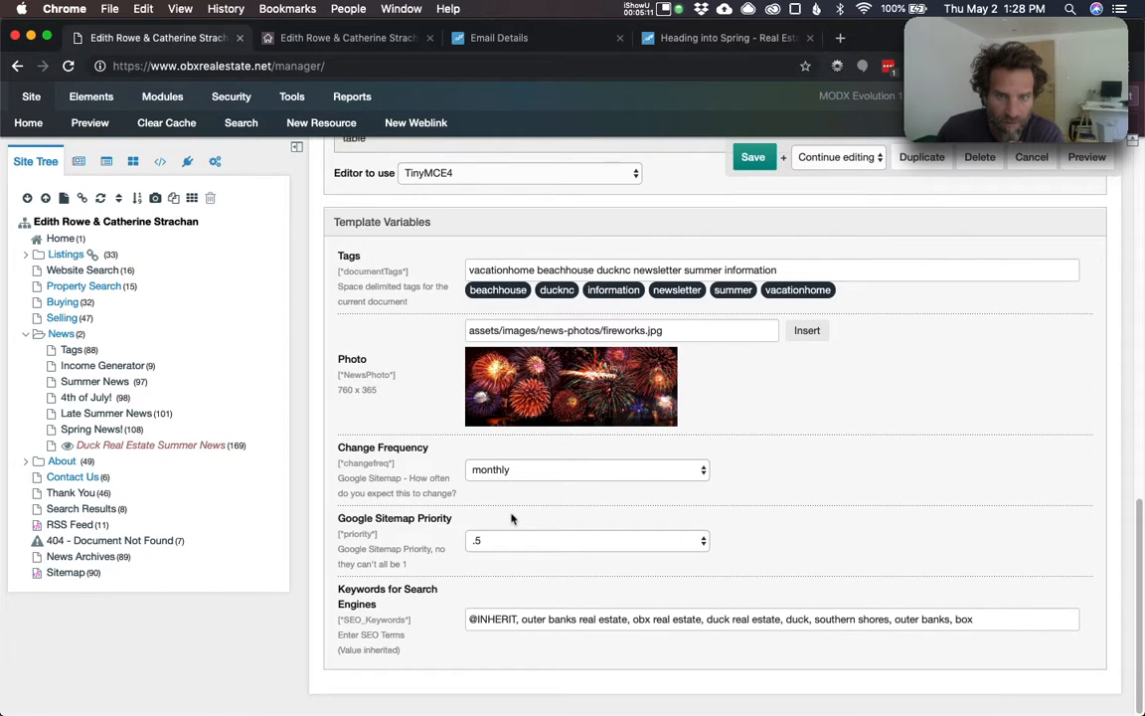
{"action": "scroll", "coordinate": [512, 518], "scroll_direction": "up", "scroll_amount": 10}
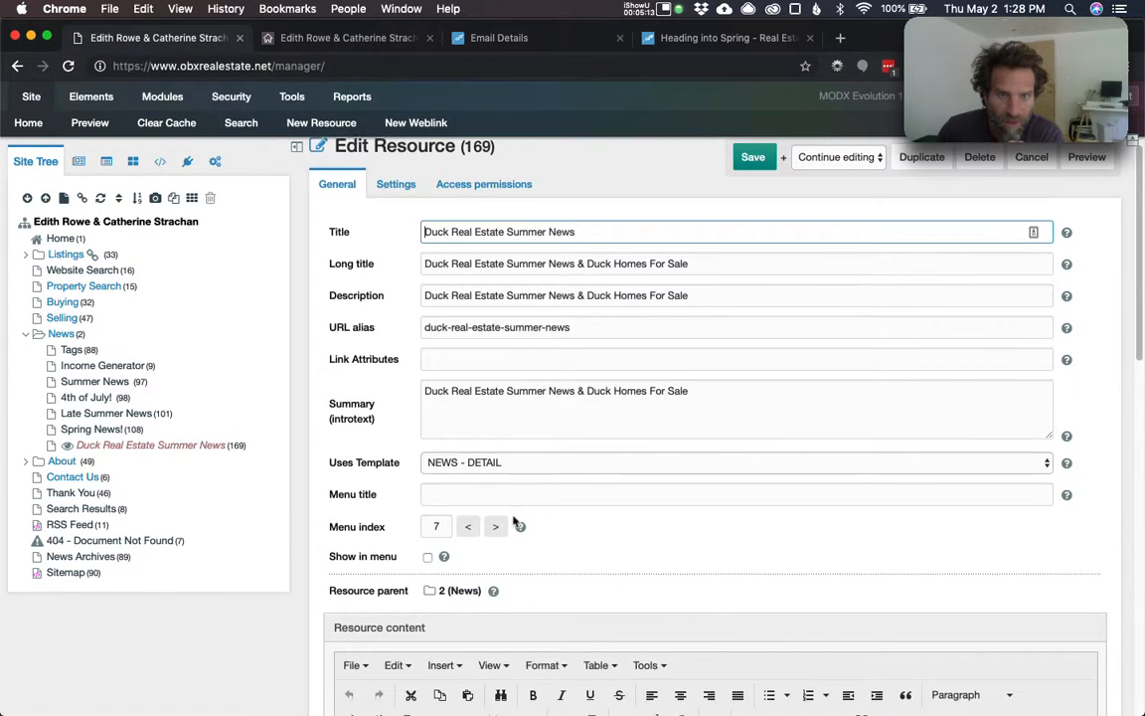
{"action": "left_click", "coordinate": [395, 208]}
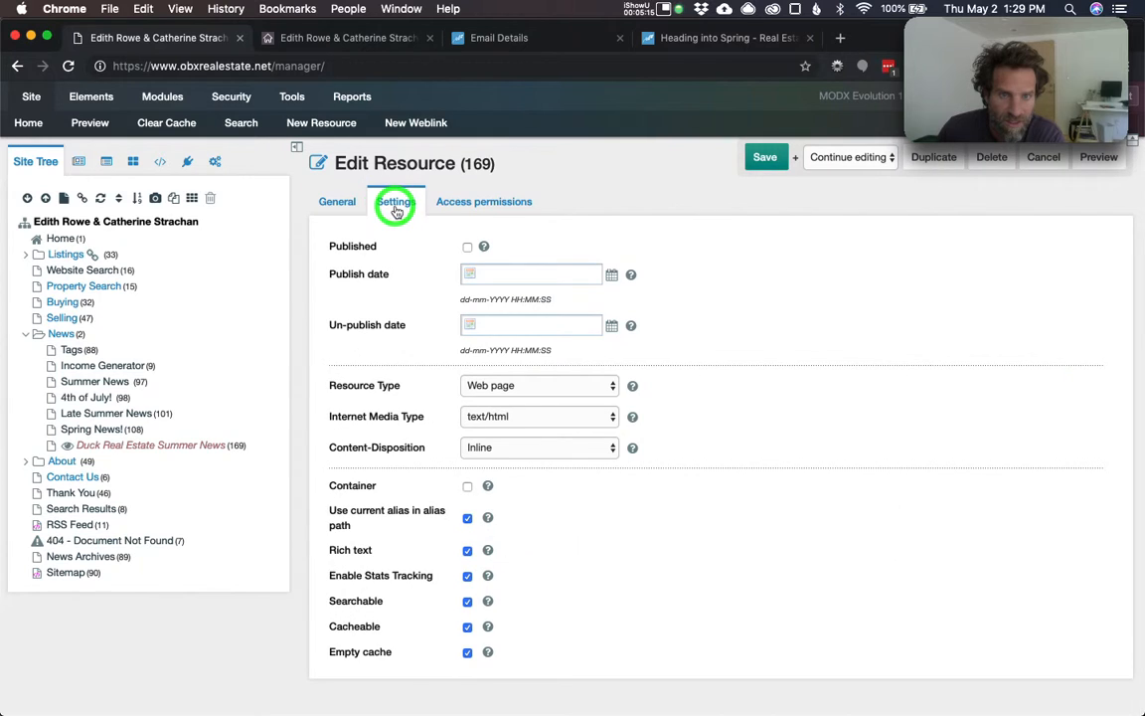
{"action": "left_click", "coordinate": [468, 247]}
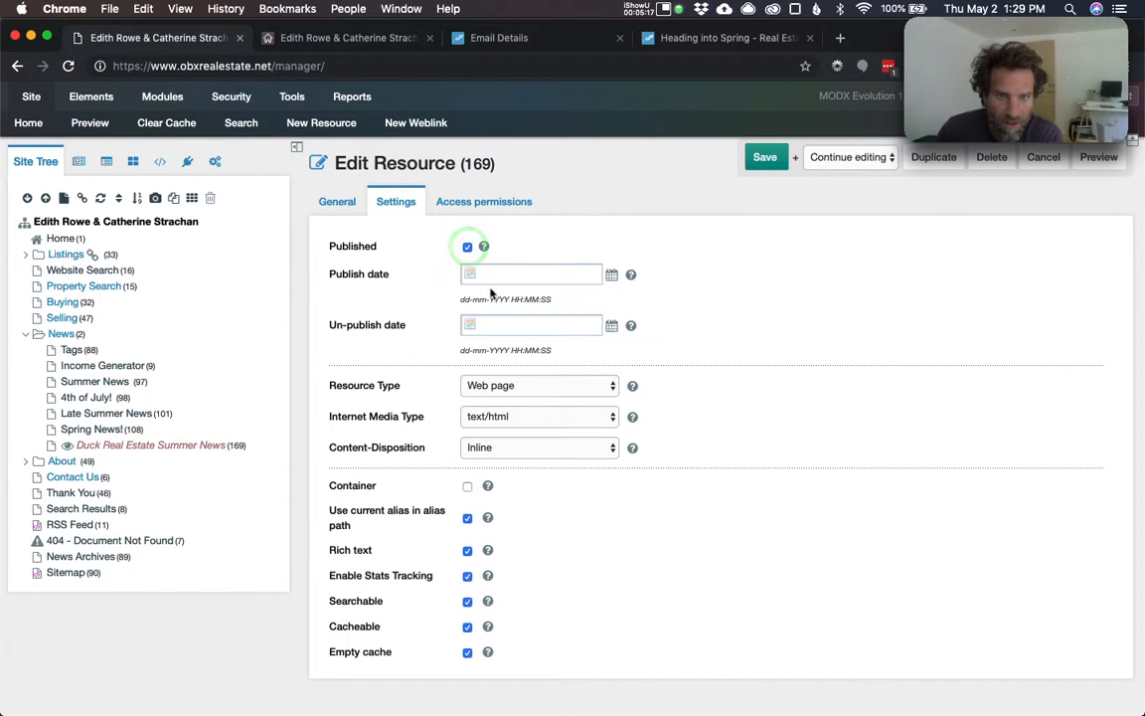
{"action": "left_click", "coordinate": [489, 275]}
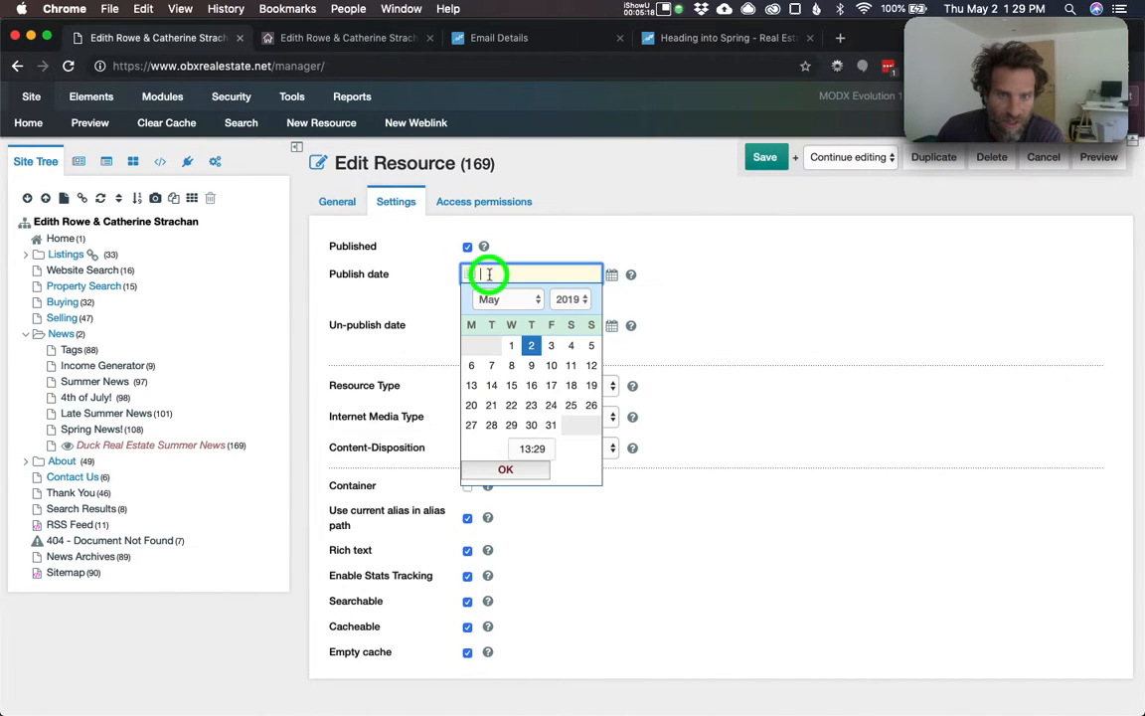
{"action": "left_click", "coordinate": [510, 346]}
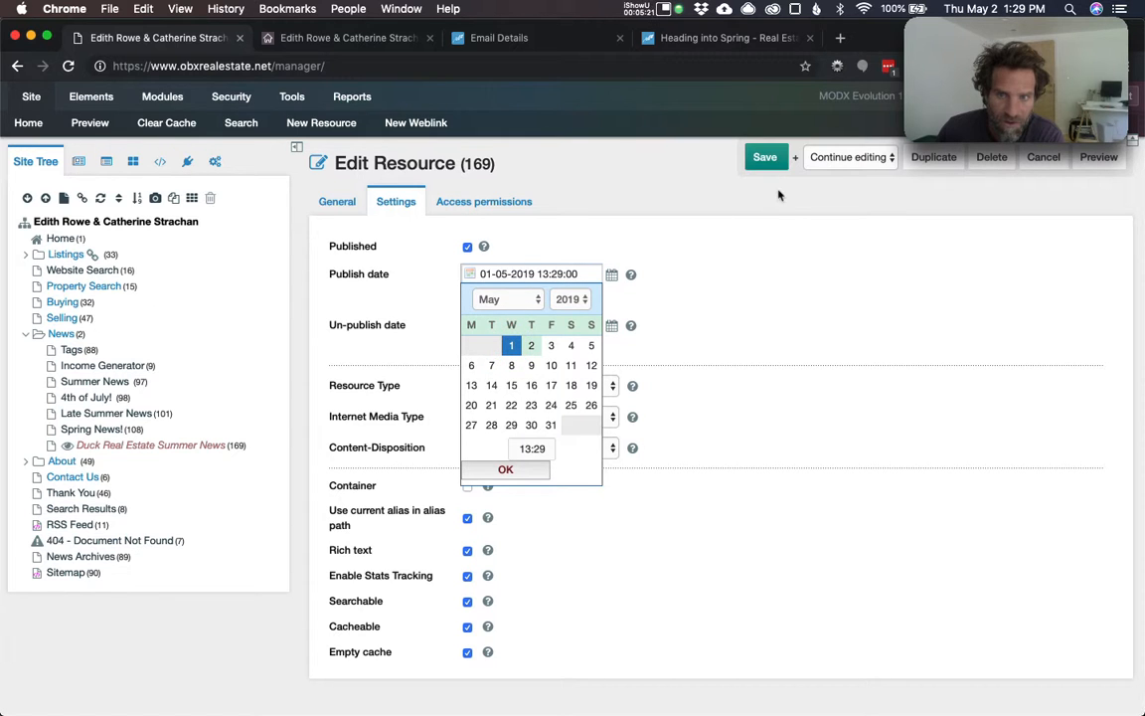
{"action": "left_click", "coordinate": [762, 158]}
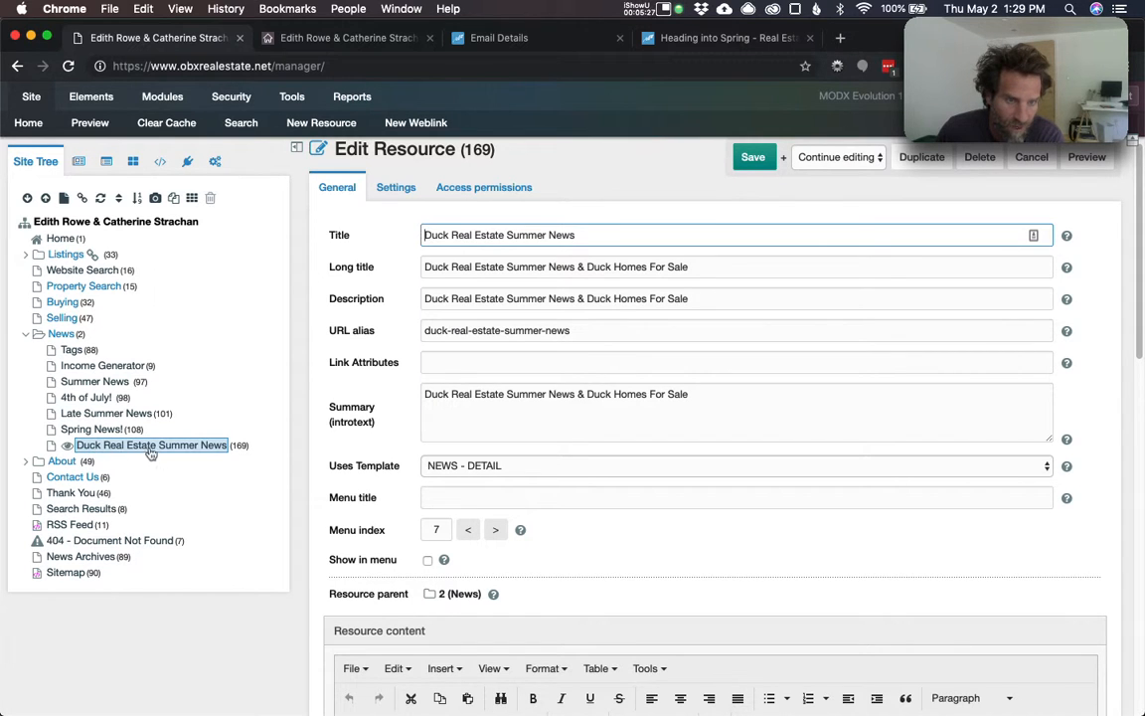
{"action": "left_click", "coordinate": [1085, 159]}
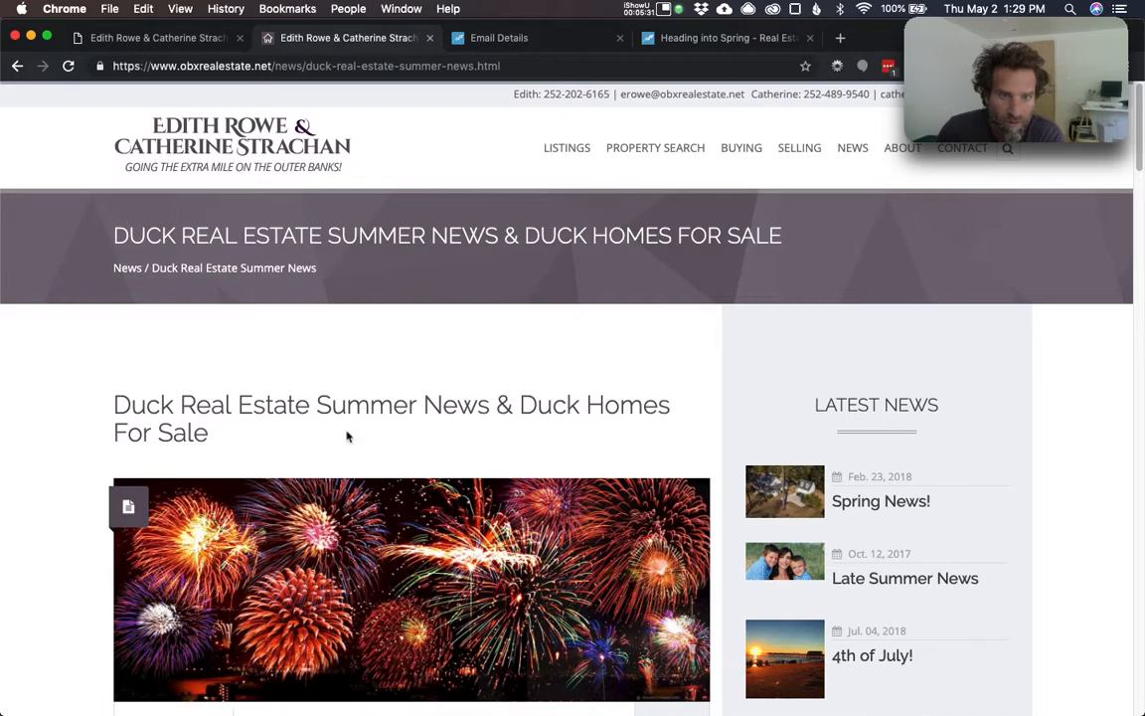
- Confirm Duck Real Estate Summer News now heads the News listing, then reopen resource 169's editor
{"action": "left_click", "coordinate": [853, 149]}
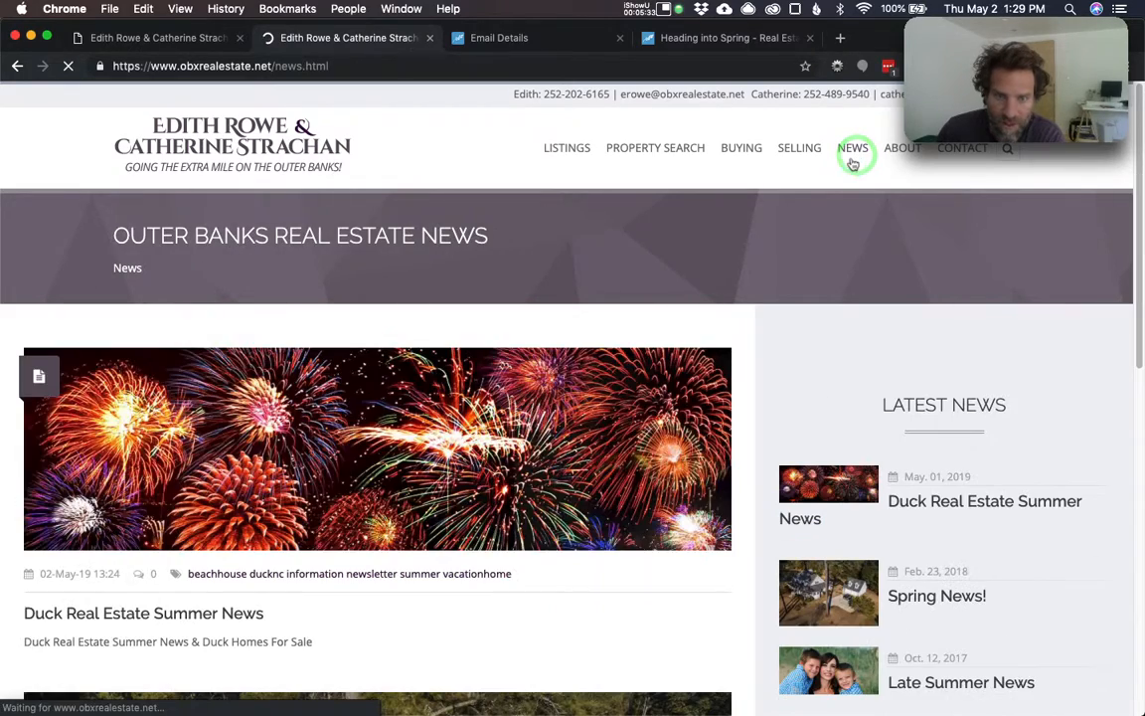
{"action": "scroll", "coordinate": [353, 644], "scroll_direction": "down", "scroll_amount": 3}
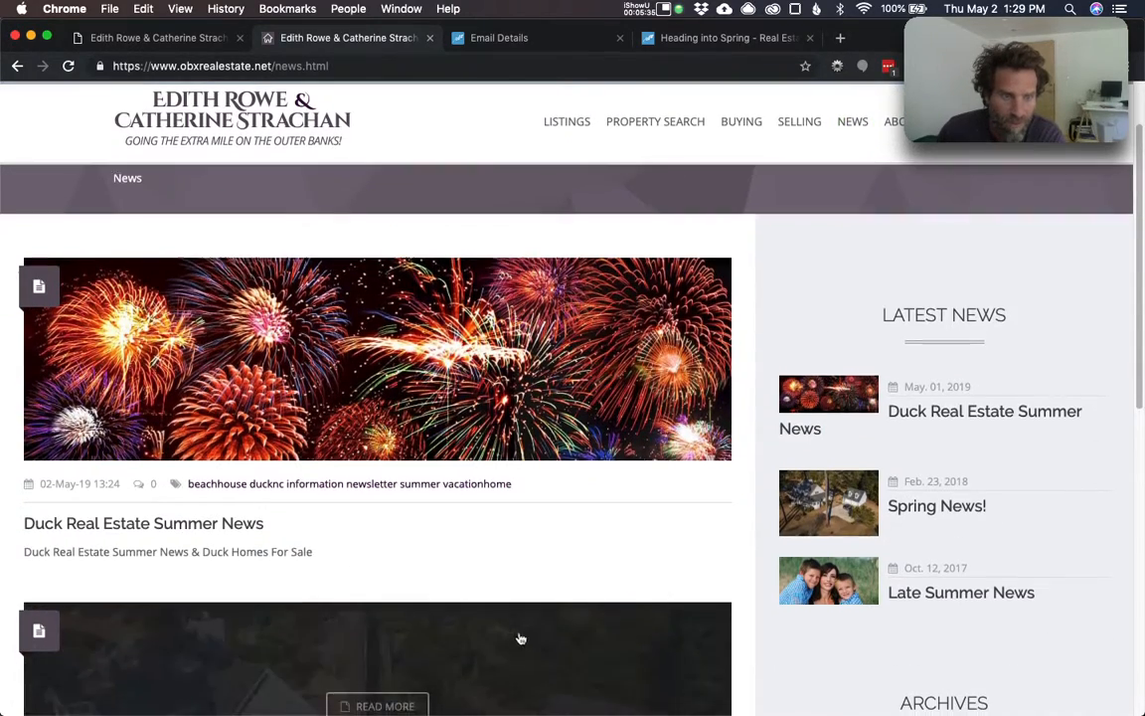
{"action": "scroll", "coordinate": [696, 641], "scroll_direction": "down", "scroll_amount": 2}
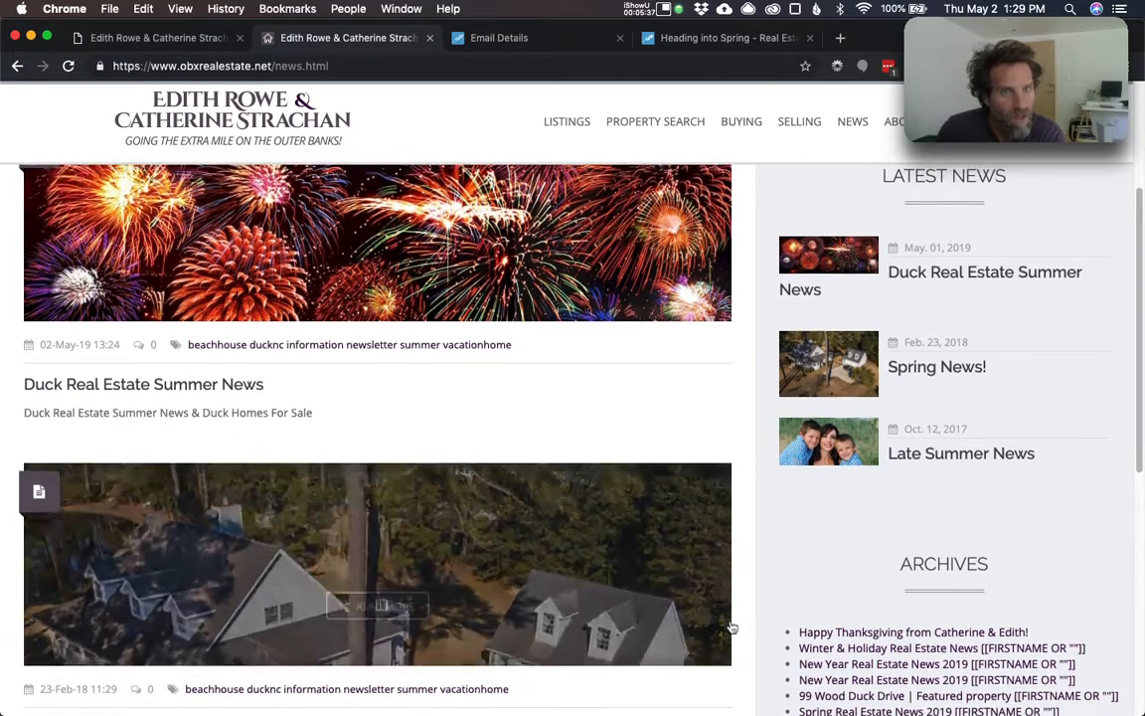
{"action": "scroll", "coordinate": [731, 628], "scroll_direction": "up", "scroll_amount": 5}
{"action": "left_click", "coordinate": [167, 38]}
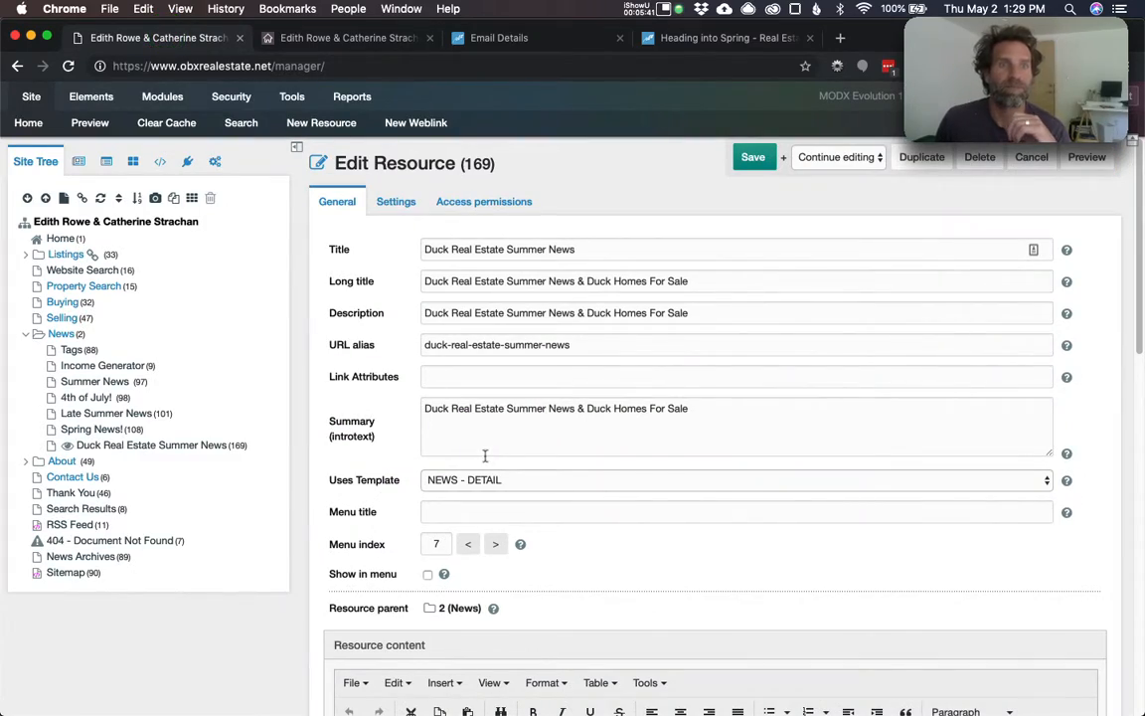
- Append 'duck real estate' to the Tags field and save the resource
{"action": "scroll", "coordinate": [513, 500], "scroll_direction": "down", "scroll_amount": 15}
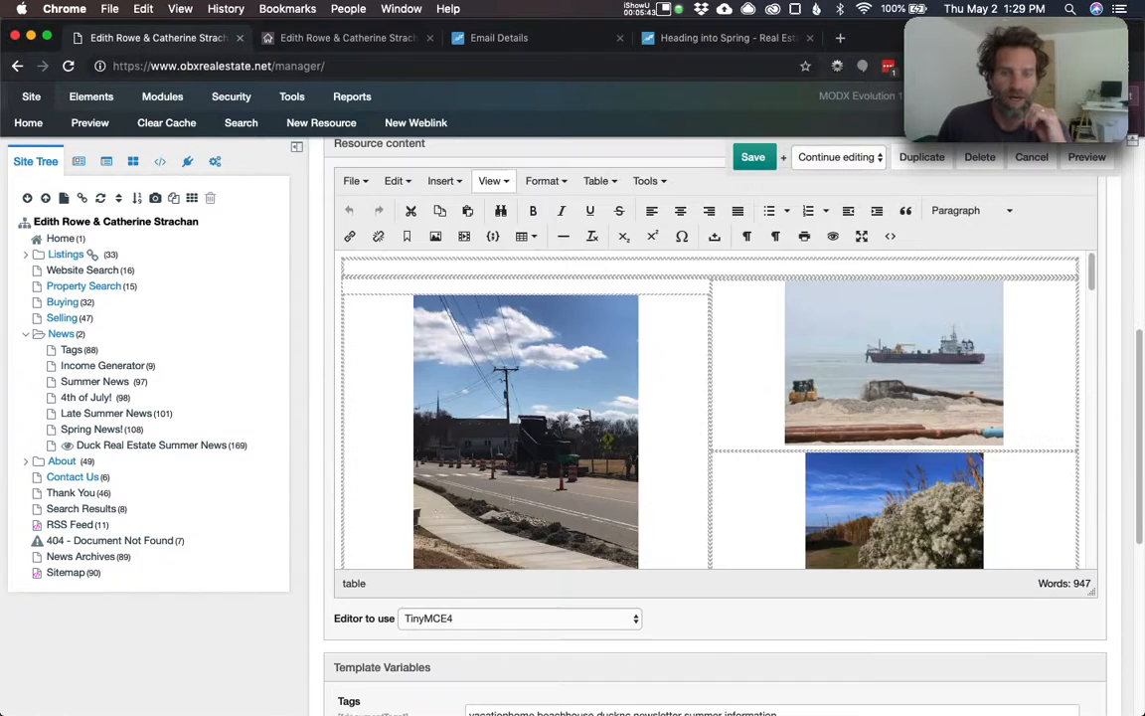
{"action": "scroll", "coordinate": [334, 572], "scroll_direction": "down", "scroll_amount": 2}
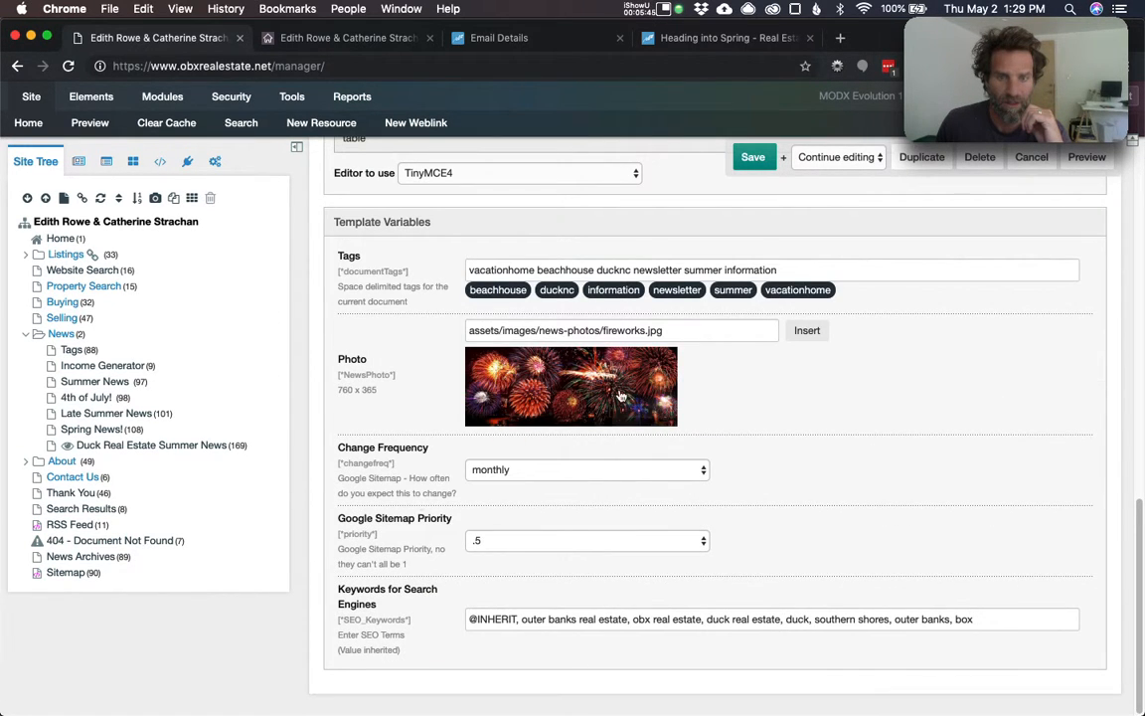
{"action": "left_click", "coordinate": [793, 269]}
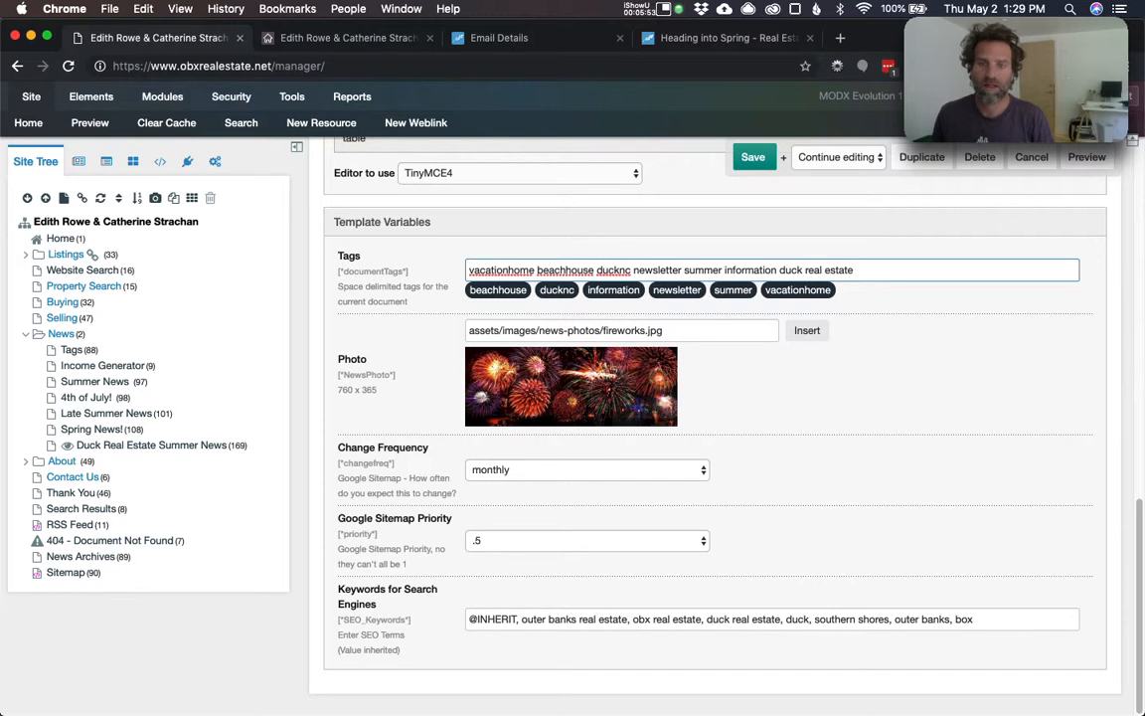
{"action": "left_click", "coordinate": [740, 157]}
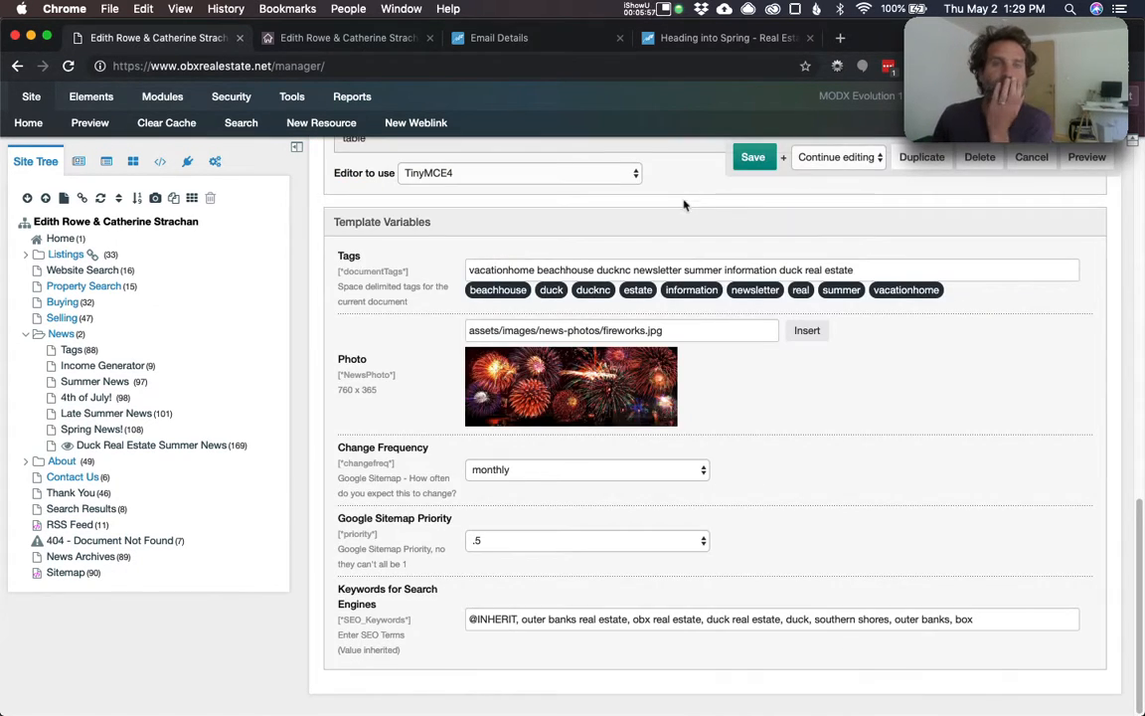
{"action": "left_click", "coordinate": [343, 37]}
{"action": "left_click", "coordinate": [209, 37]}
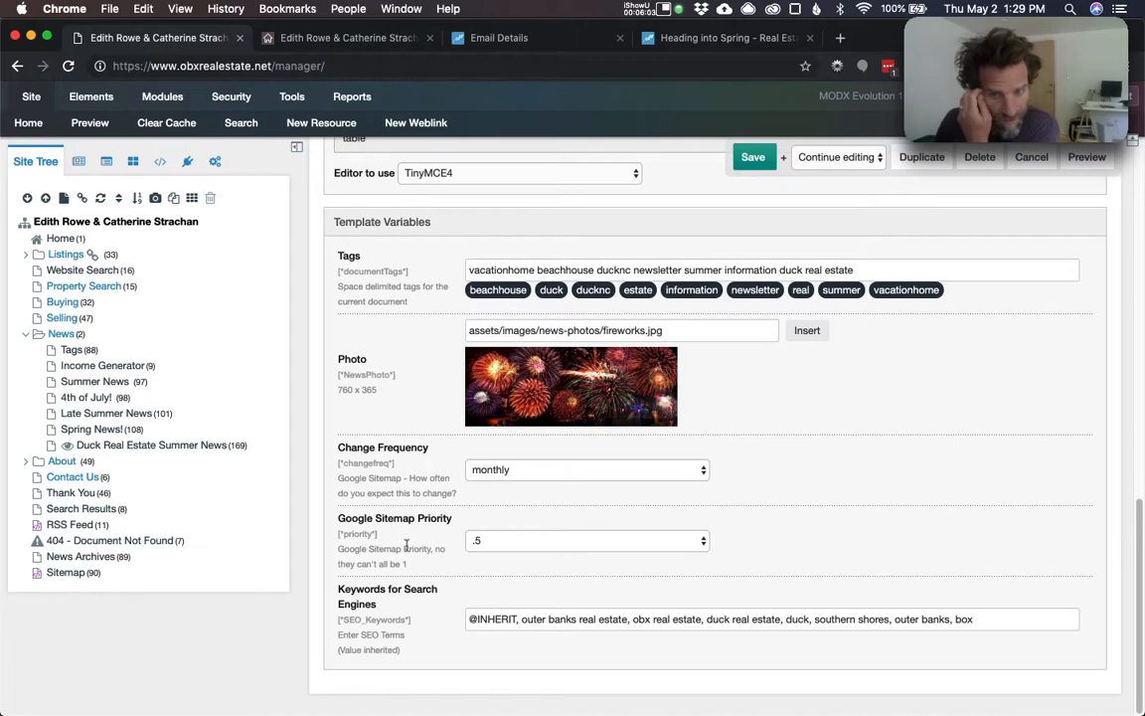
{"action": "left_click", "coordinate": [518, 618]}
{"action": "left_click_drag", "start_coordinate": [520, 617], "coordinate": [421, 587]}
{"action": "left_click", "coordinate": [491, 605]}
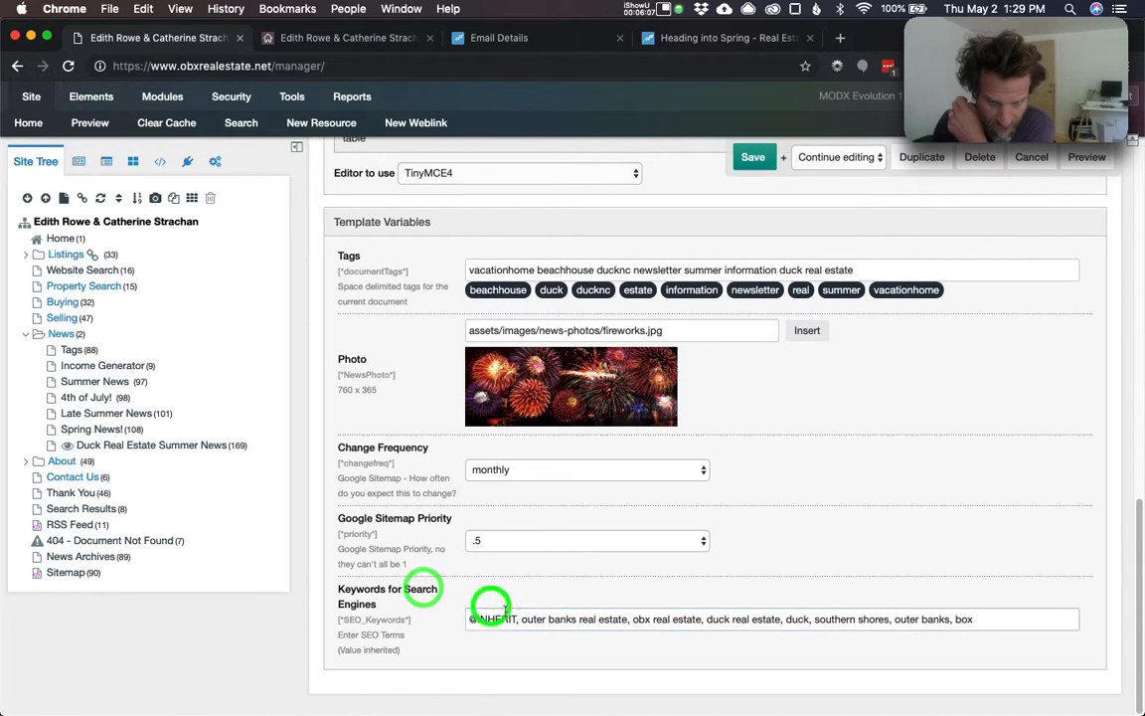
{"action": "left_click_drag", "start_coordinate": [519, 619], "coordinate": [466, 608]}
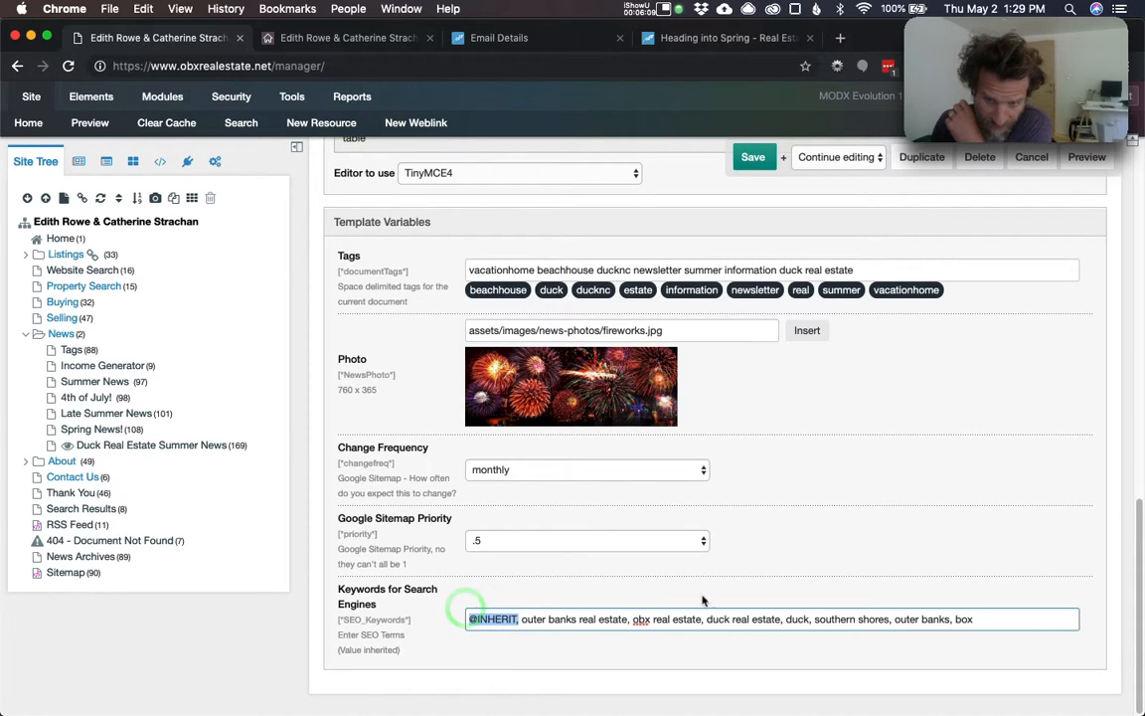
{"action": "left_click", "coordinate": [905, 624]}
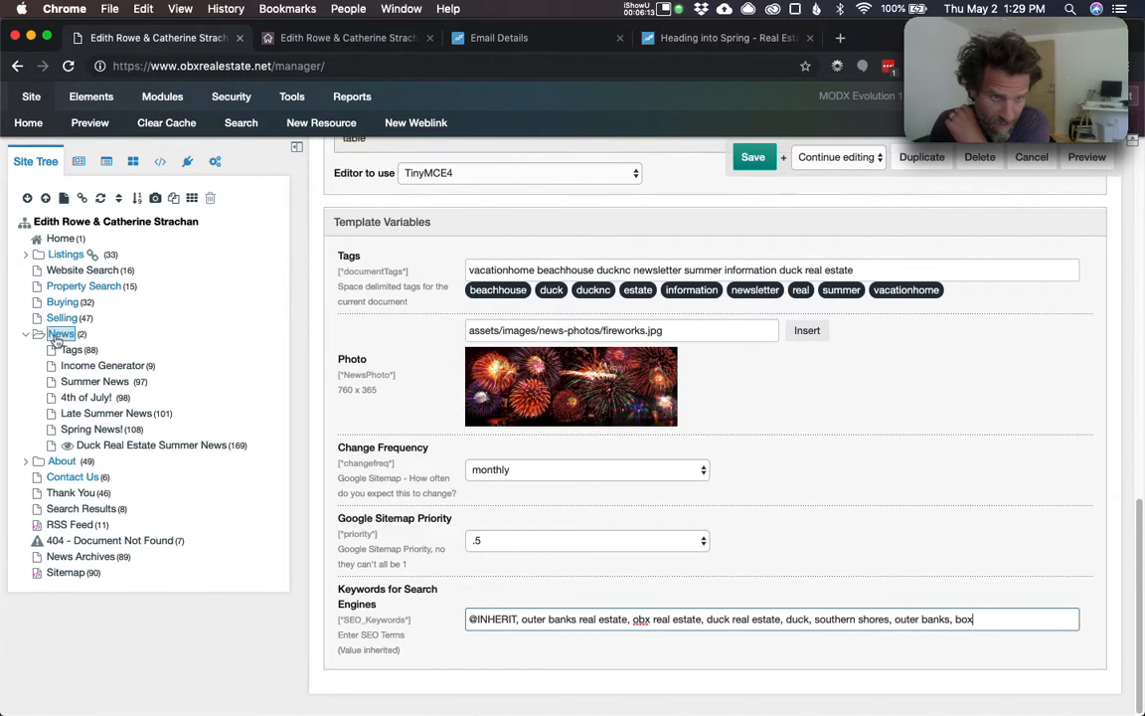
{"action": "scroll", "coordinate": [882, 497], "scroll_direction": "up", "scroll_amount": 15}
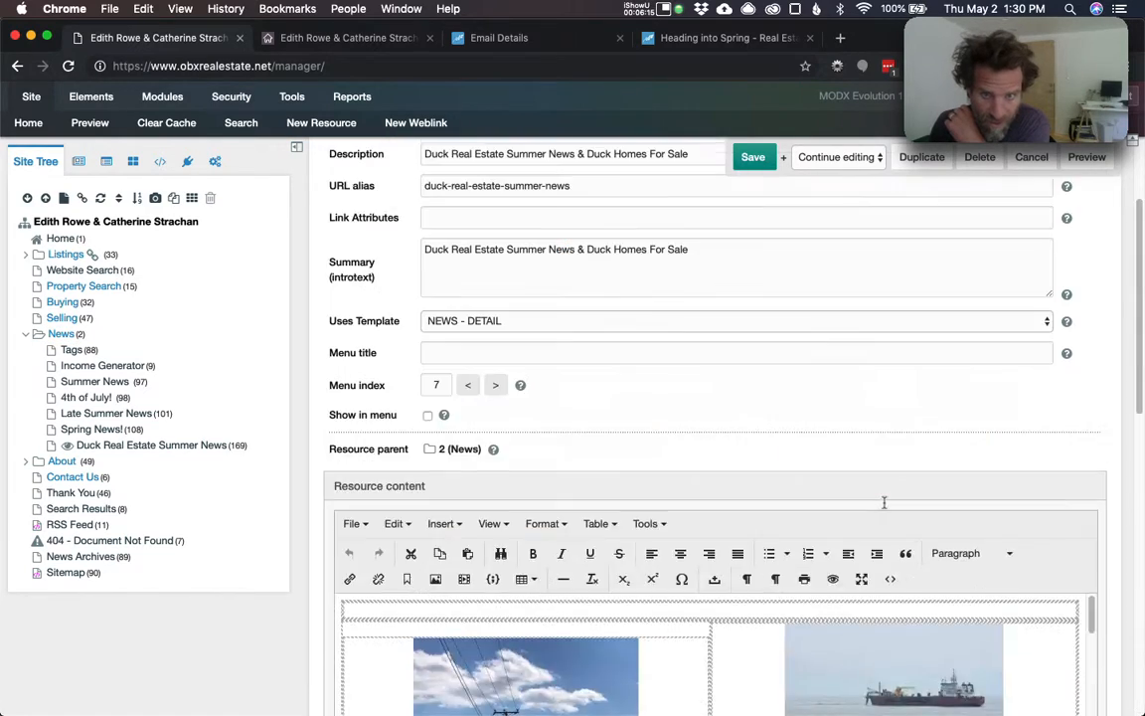
- On the live News page, open the full Duck Real Estate Summer News article
{"action": "left_click", "coordinate": [323, 40]}
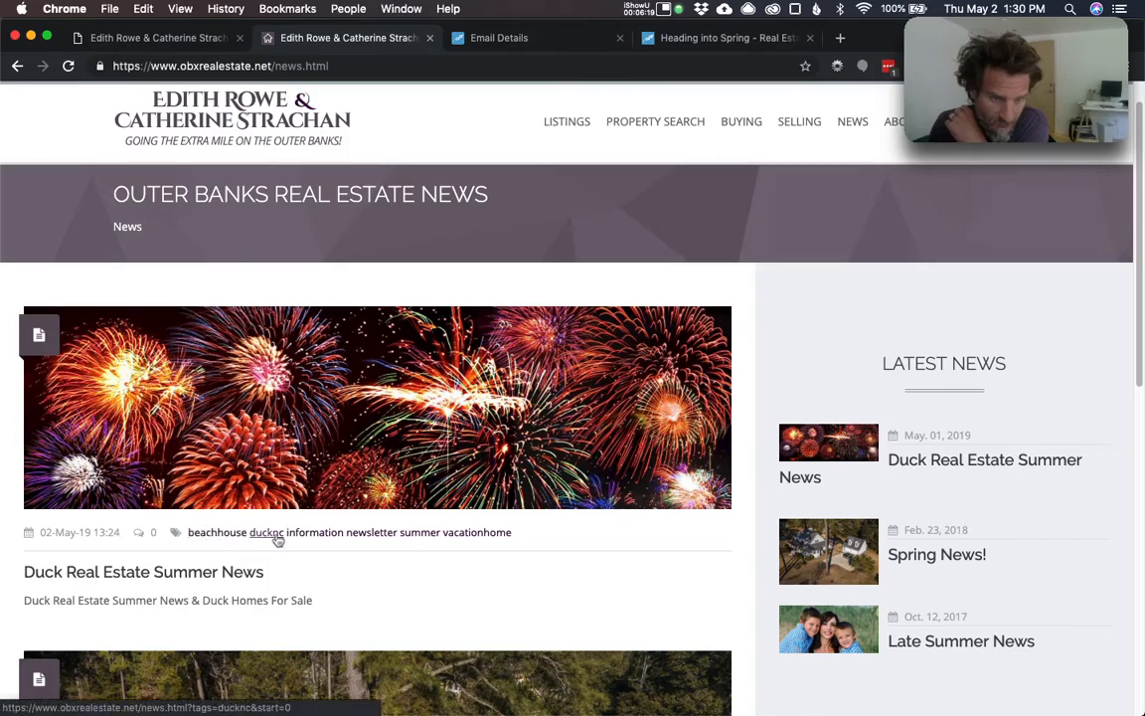
{"action": "scroll", "coordinate": [425, 504], "scroll_direction": "down", "scroll_amount": 2}
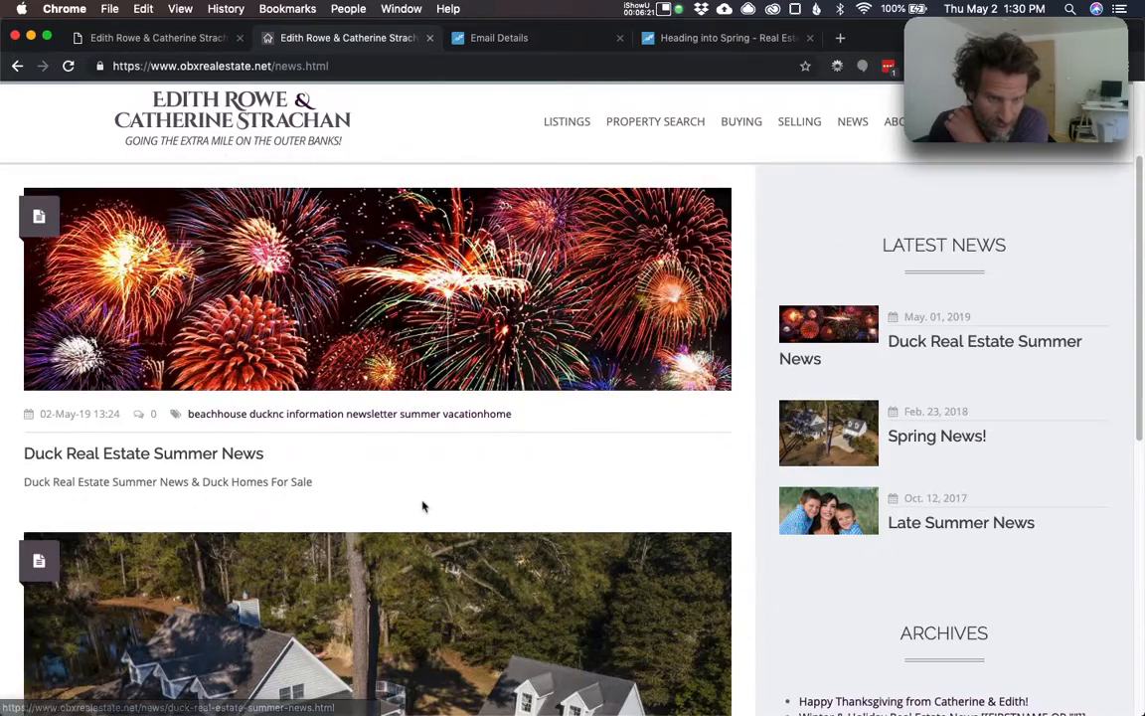
{"action": "scroll", "coordinate": [414, 509], "scroll_direction": "down", "scroll_amount": 2}
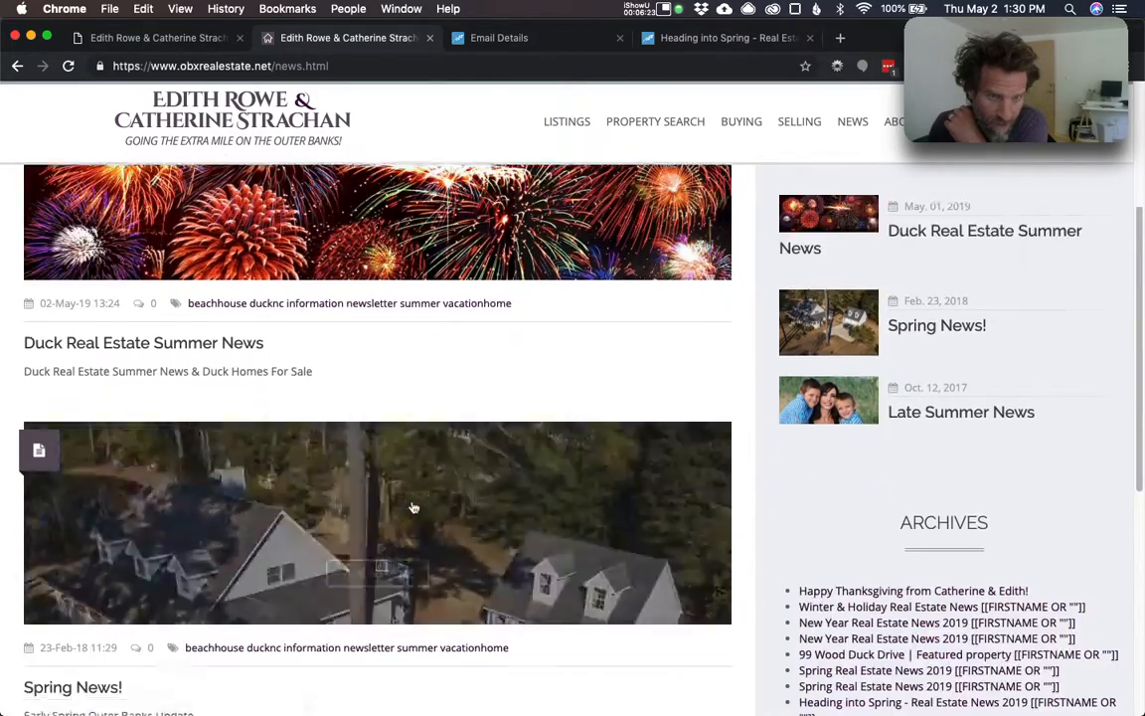
{"action": "scroll", "coordinate": [414, 509], "scroll_direction": "up", "scroll_amount": 5}
{"action": "left_click", "coordinate": [371, 417]}
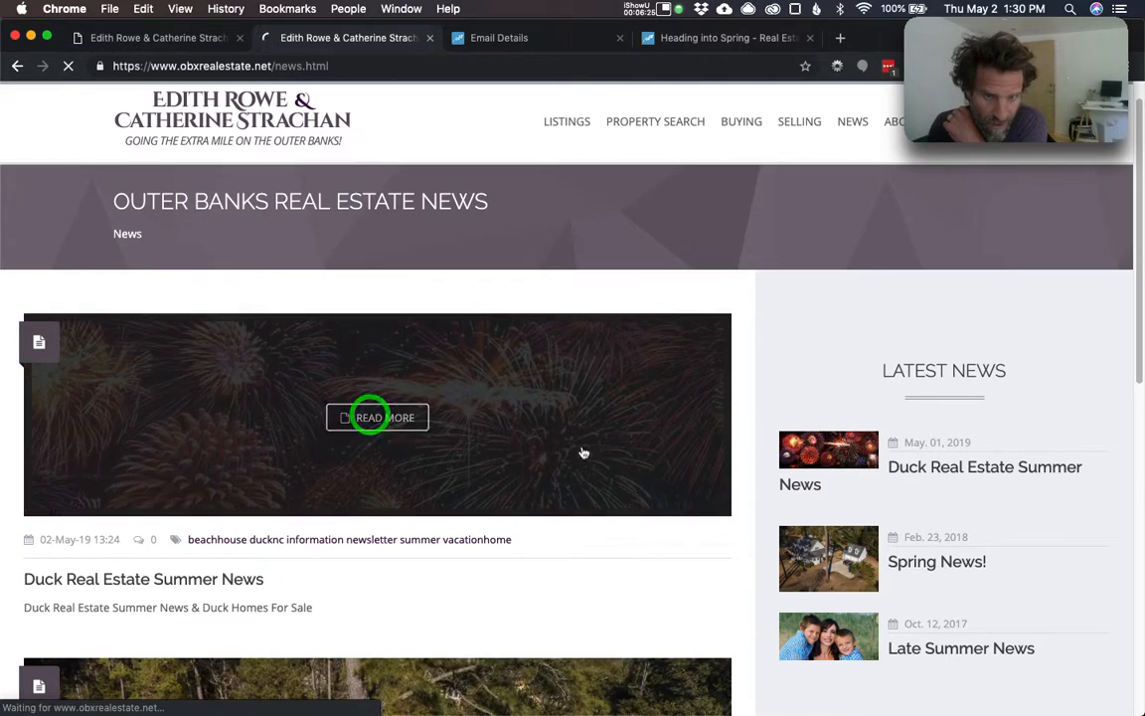
- Scroll through the article to check its new tags, then return to the News listing
{"action": "scroll", "coordinate": [582, 463], "scroll_direction": "down", "scroll_amount": 6}
{"action": "scroll", "coordinate": [595, 470], "scroll_direction": "down", "scroll_amount": 10}
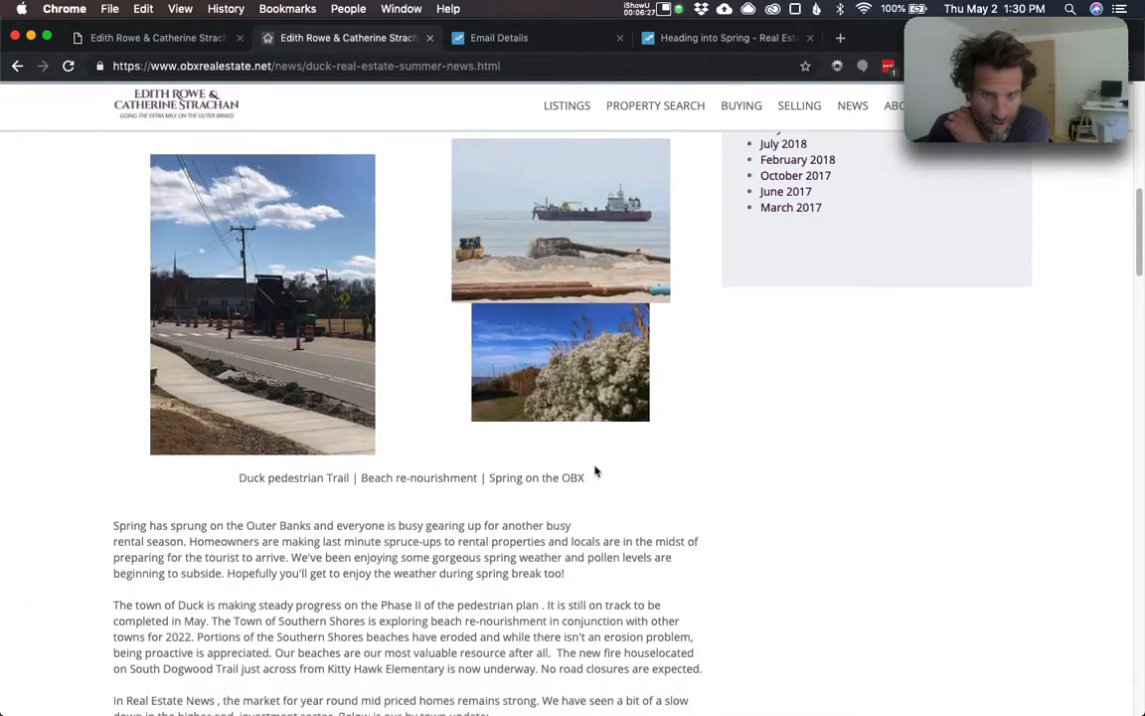
{"action": "scroll", "coordinate": [595, 472], "scroll_direction": "down", "scroll_amount": 8}
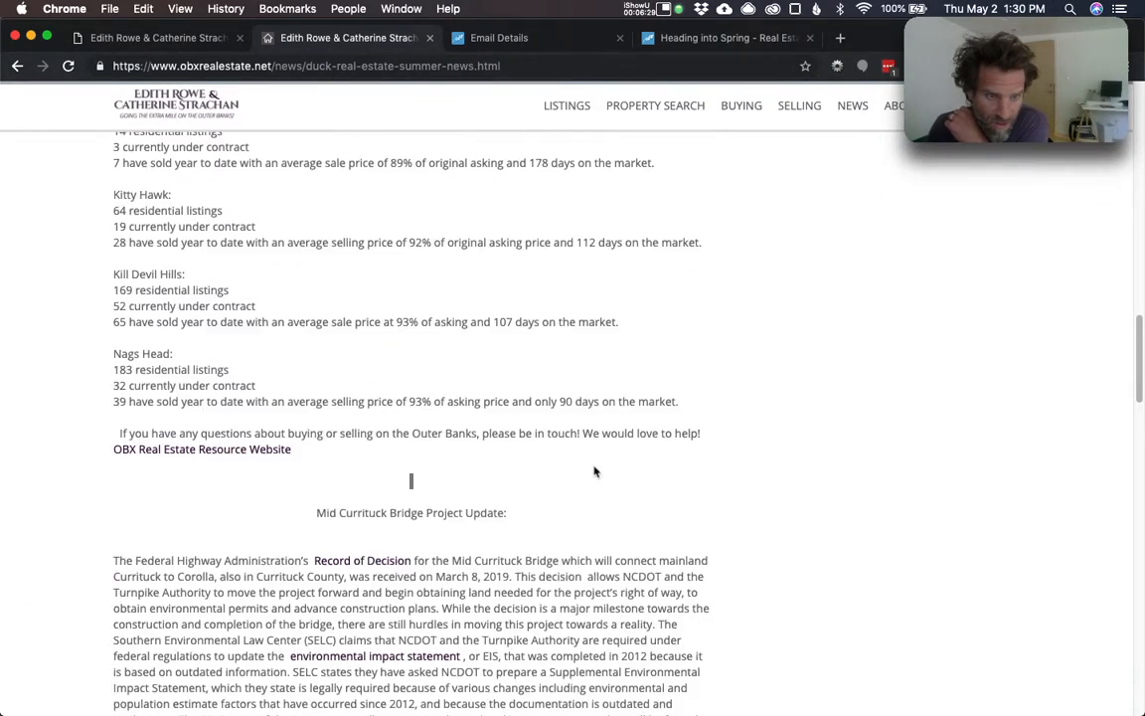
{"action": "scroll", "coordinate": [594, 470], "scroll_direction": "down", "scroll_amount": 3}
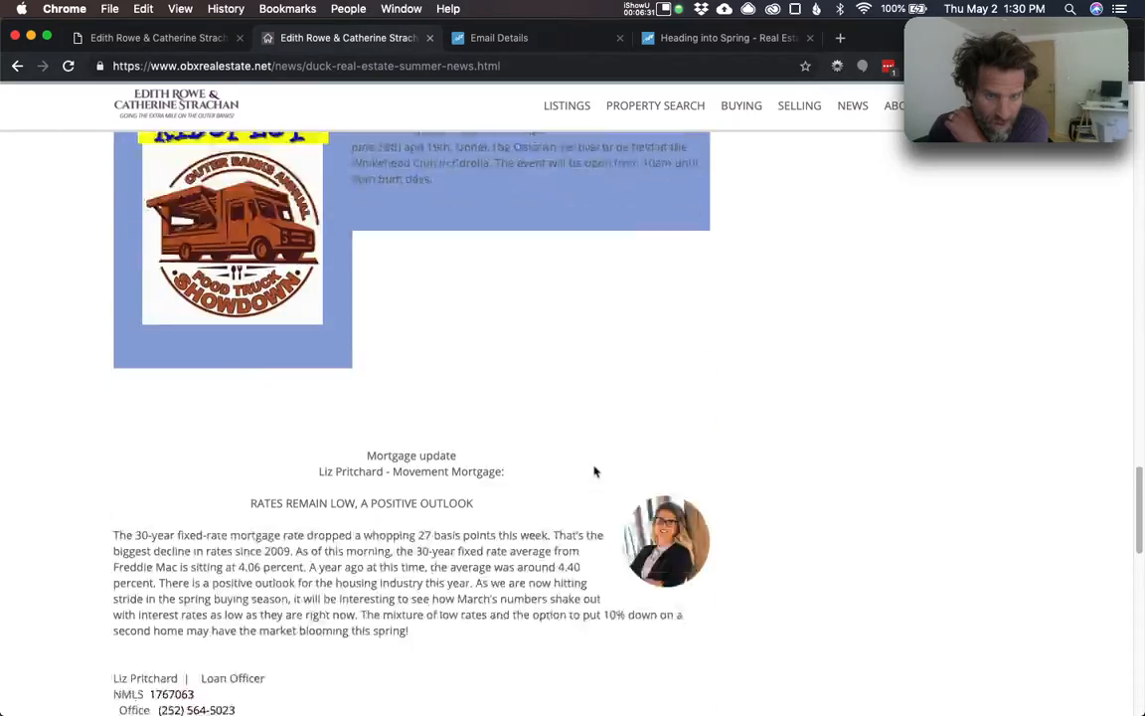
{"action": "scroll", "coordinate": [593, 471], "scroll_direction": "up", "scroll_amount": 20}
{"action": "scroll", "coordinate": [594, 470], "scroll_direction": "up", "scroll_amount": 6}
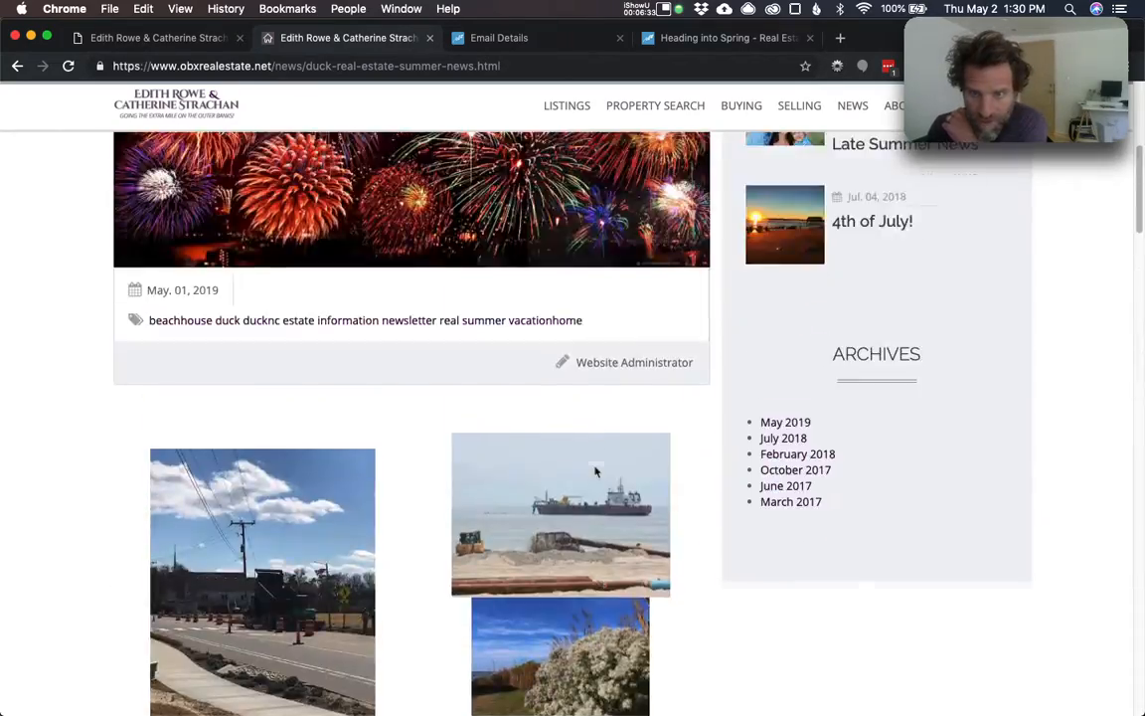
{"action": "left_click", "coordinate": [860, 147]}
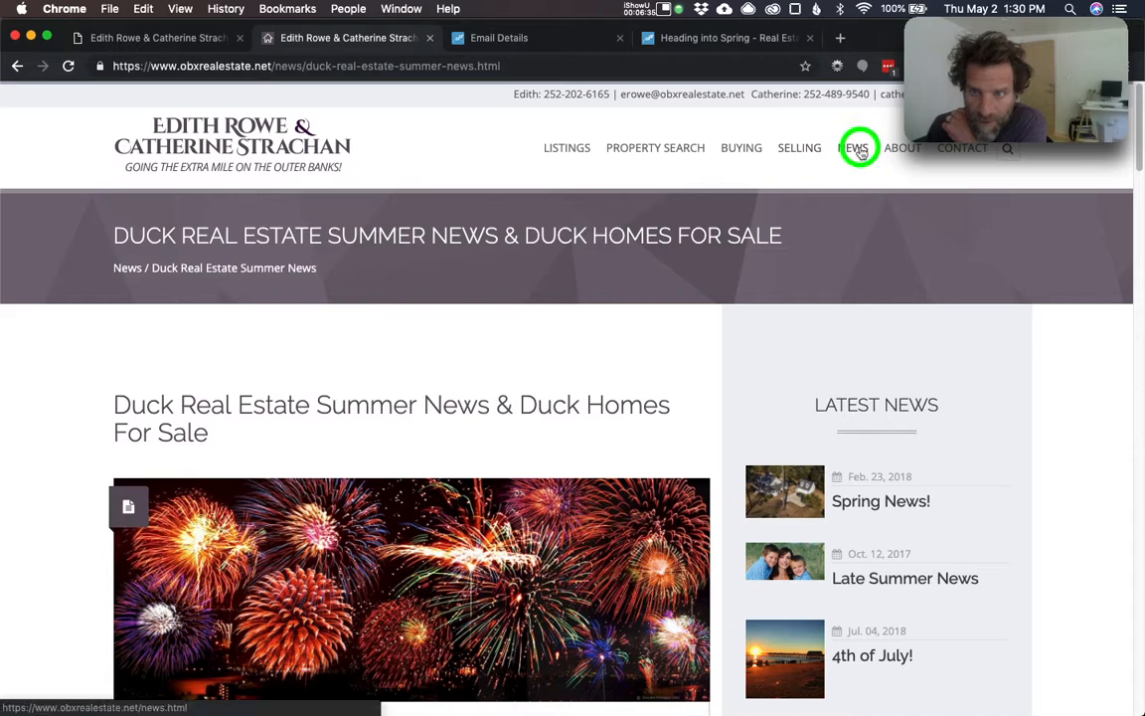
{"action": "scroll", "coordinate": [899, 343], "scroll_direction": "down", "scroll_amount": 6}
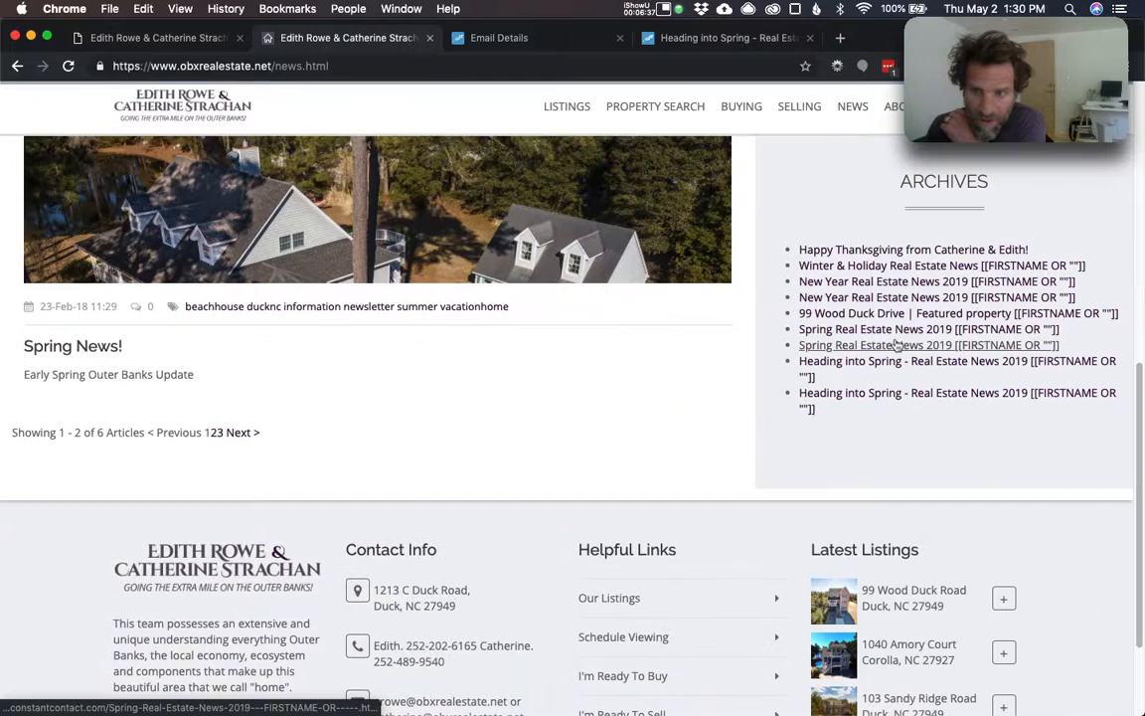
- Open the archived Happy Thanksgiving newsletter from the Archives list and scroll through it
{"action": "left_click", "coordinate": [878, 251]}
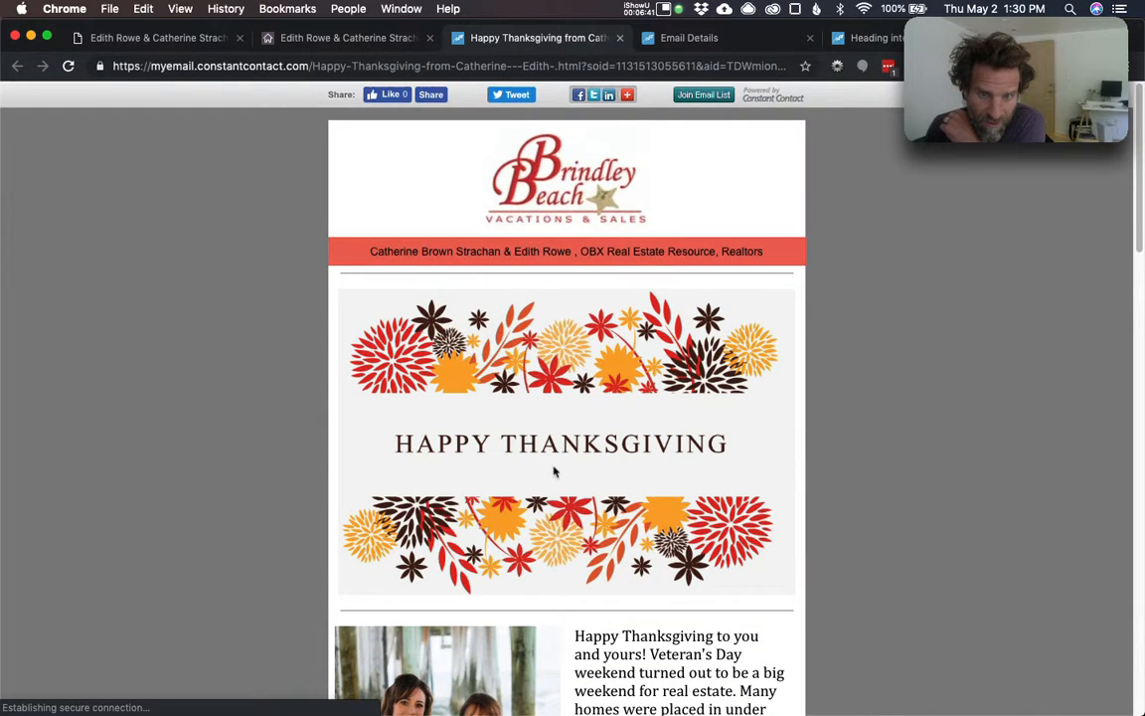
{"action": "scroll", "coordinate": [555, 472], "scroll_direction": "down", "scroll_amount": 10}
{"action": "scroll", "coordinate": [558, 465], "scroll_direction": "up", "scroll_amount": 8}
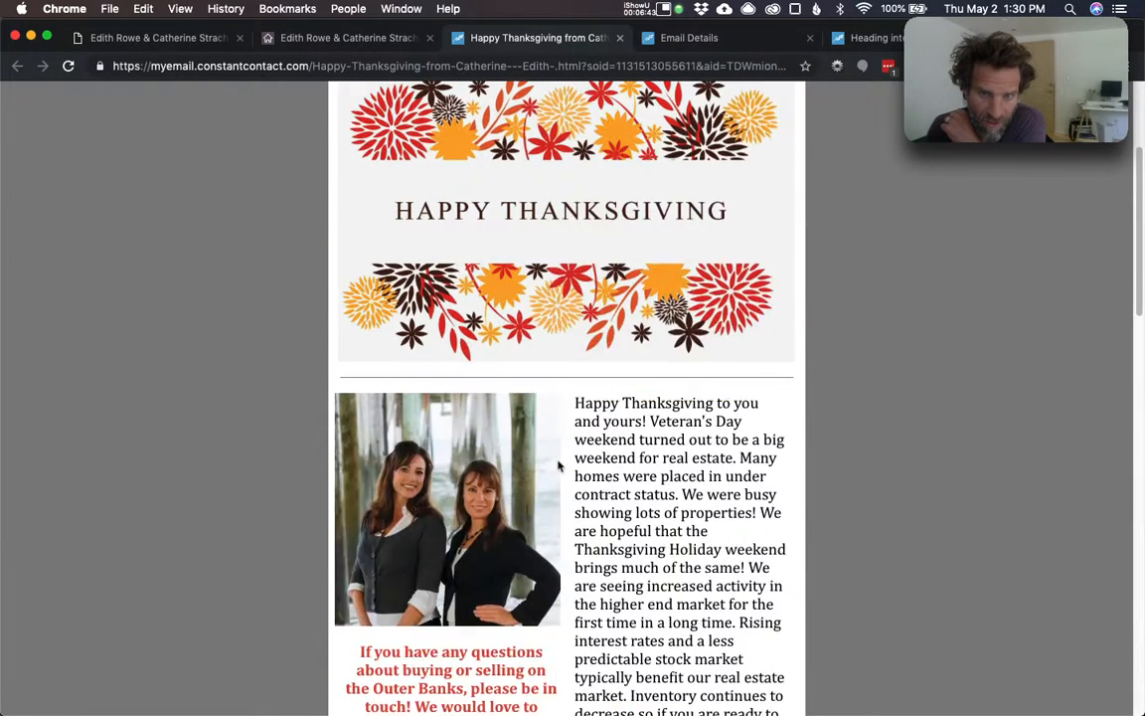
{"action": "scroll", "coordinate": [558, 465], "scroll_direction": "up", "scroll_amount": 3}
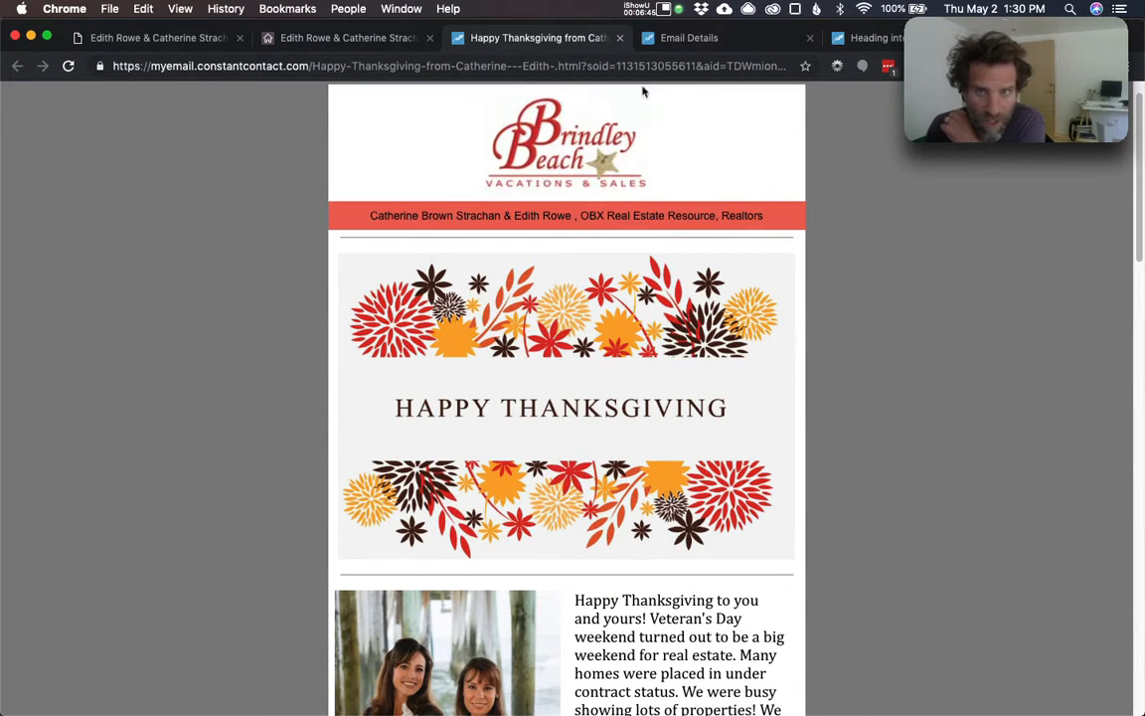
{"action": "left_click", "coordinate": [680, 9]}
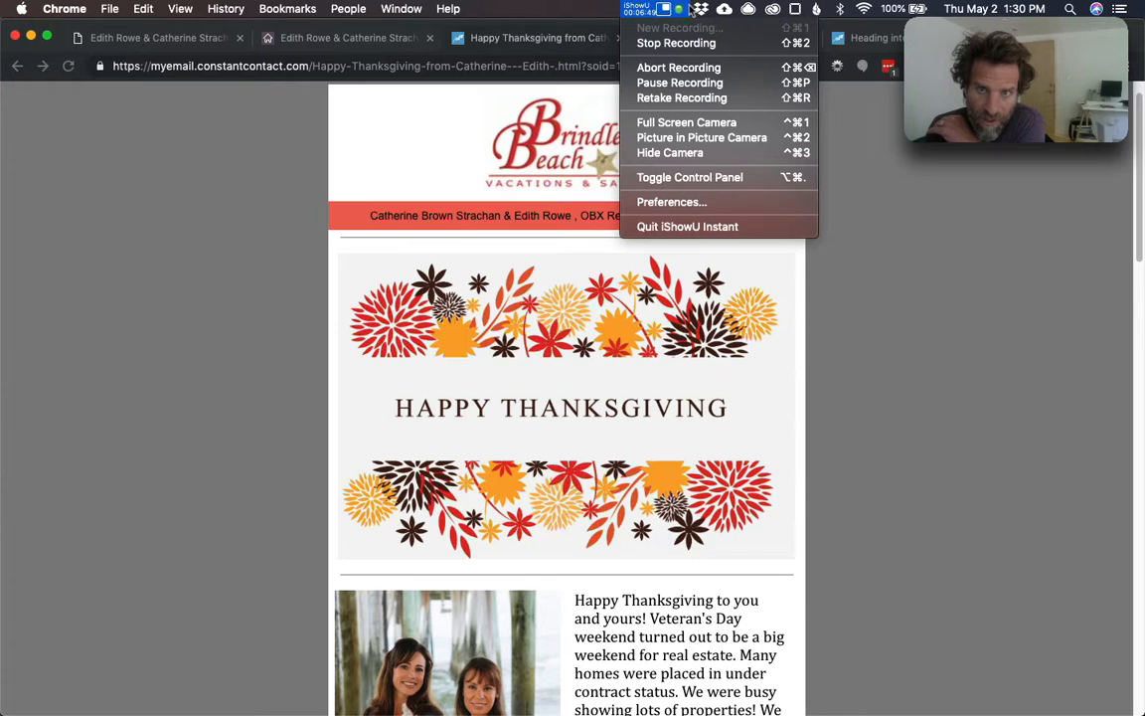